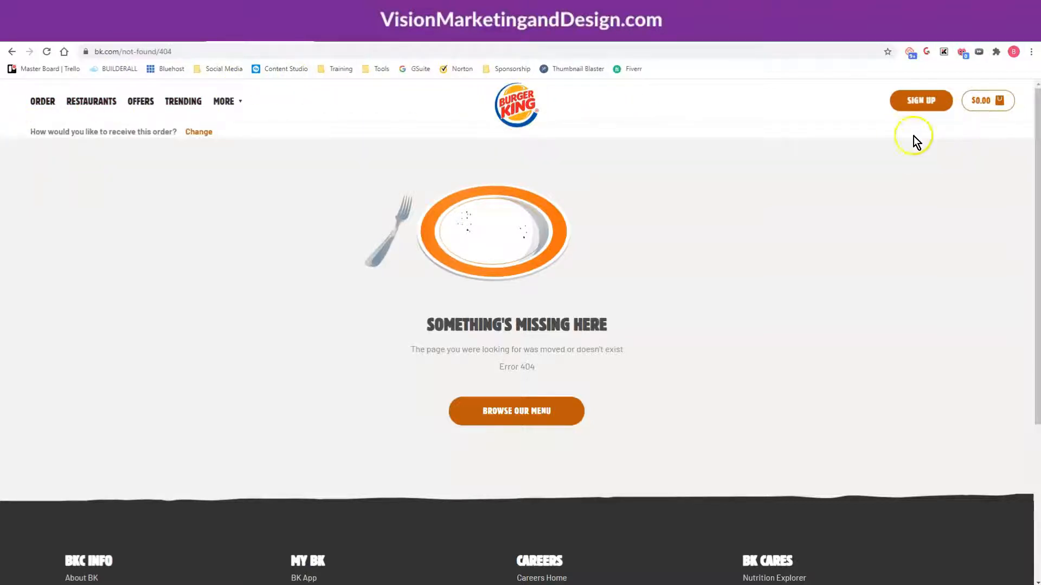
# - Examine the example 404 pages of Burger King, Walmart, donaldjtrump.com, joebiden.com and the White House
pyautogui.scroll(-3, 857, 302)
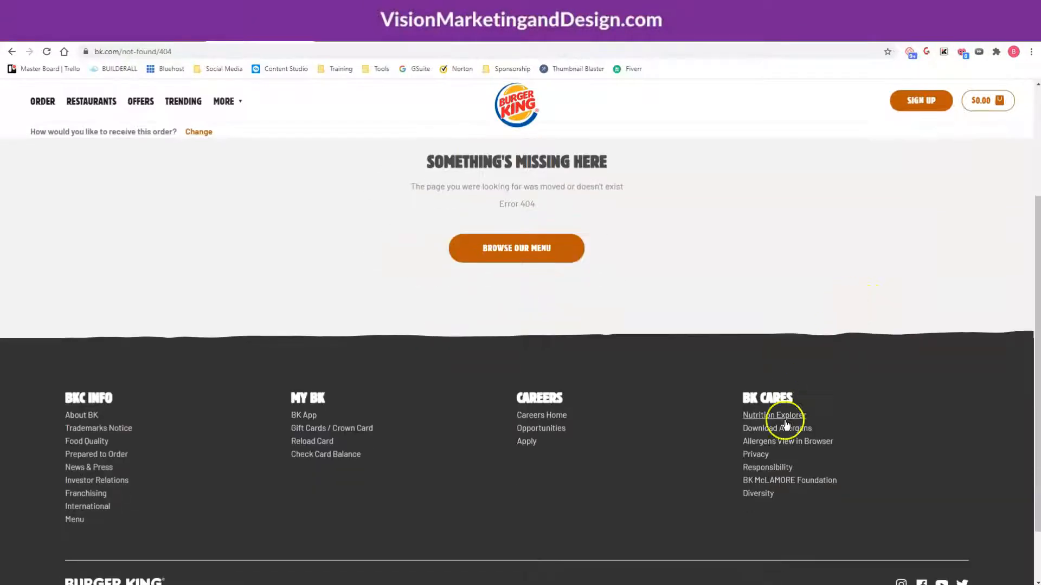
pyautogui.scroll(-1, 537, 431)
pyautogui.scroll(5, 714, 402)
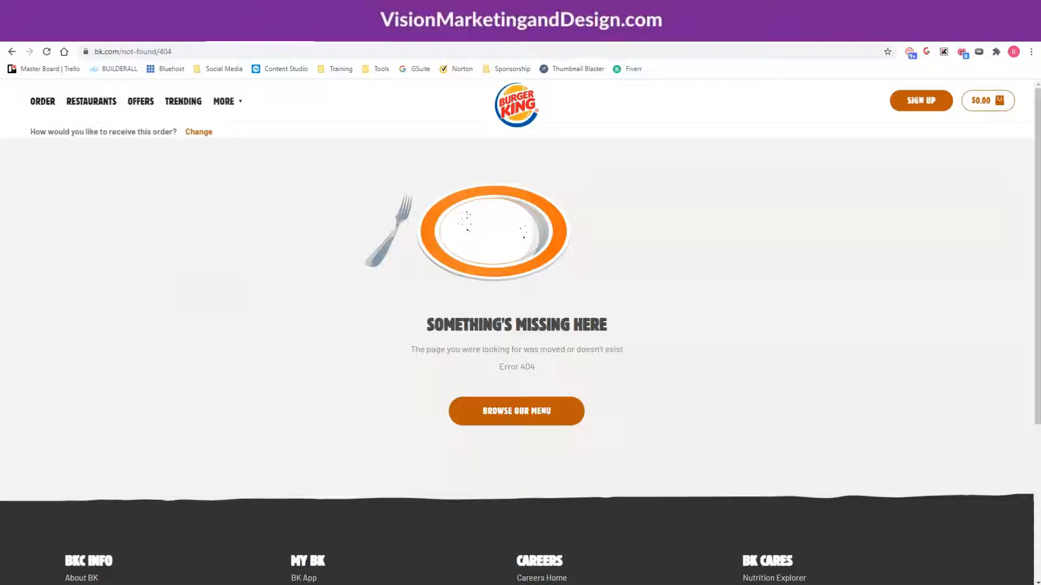
pyautogui.hotkey('ctrl', 'Tab')
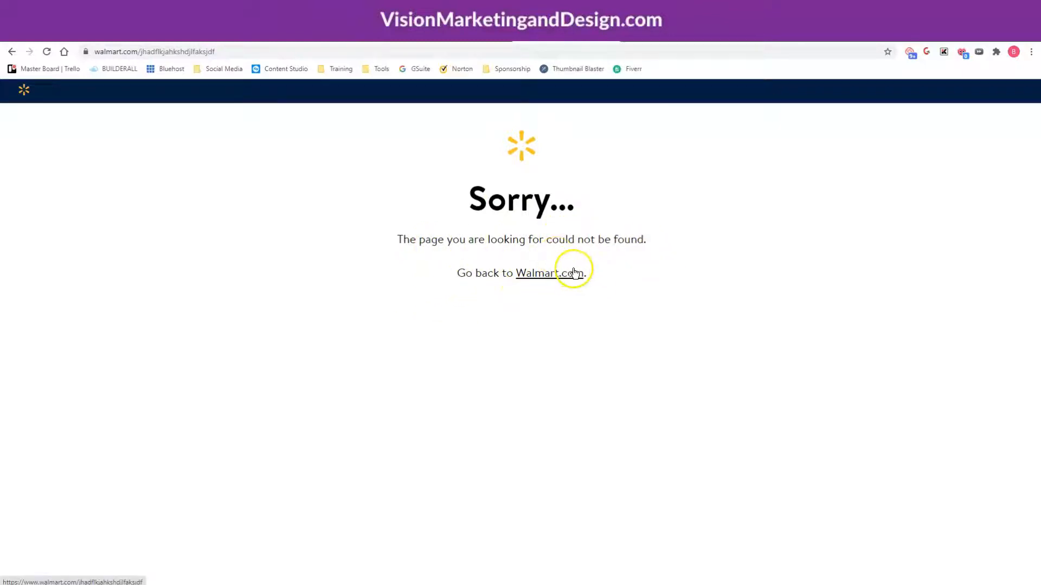
pyautogui.click(652, 25)
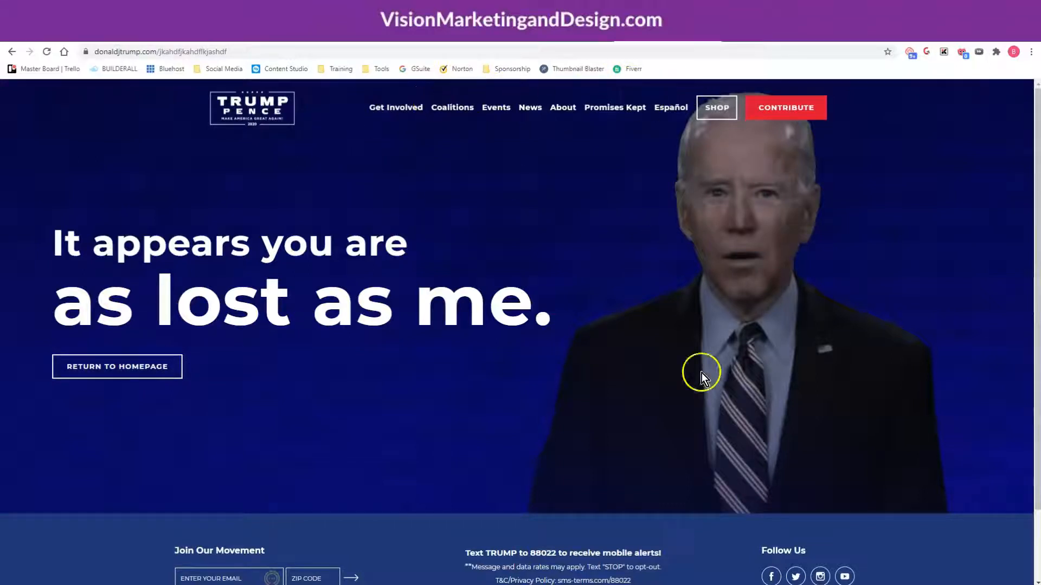
pyautogui.scroll(-2, 851, 369)
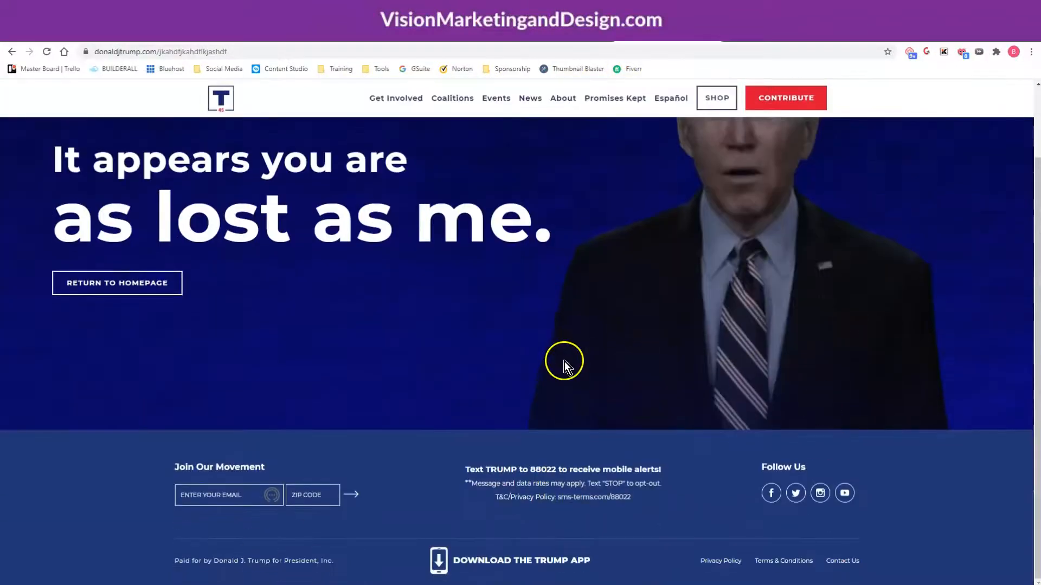
pyautogui.scroll(2, 565, 362)
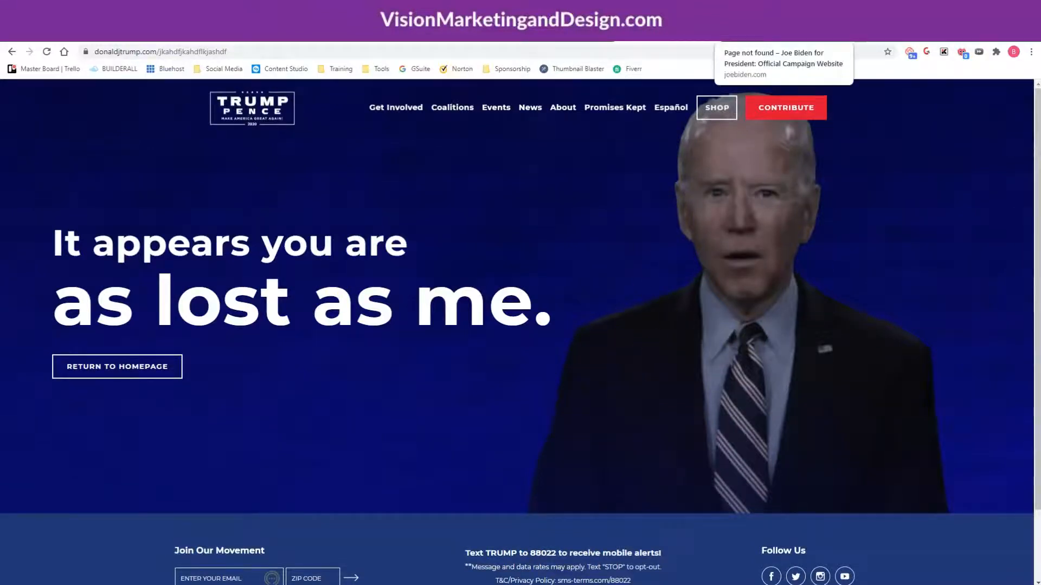
pyautogui.click(780, 29)
pyautogui.scroll(-1, 897, 347)
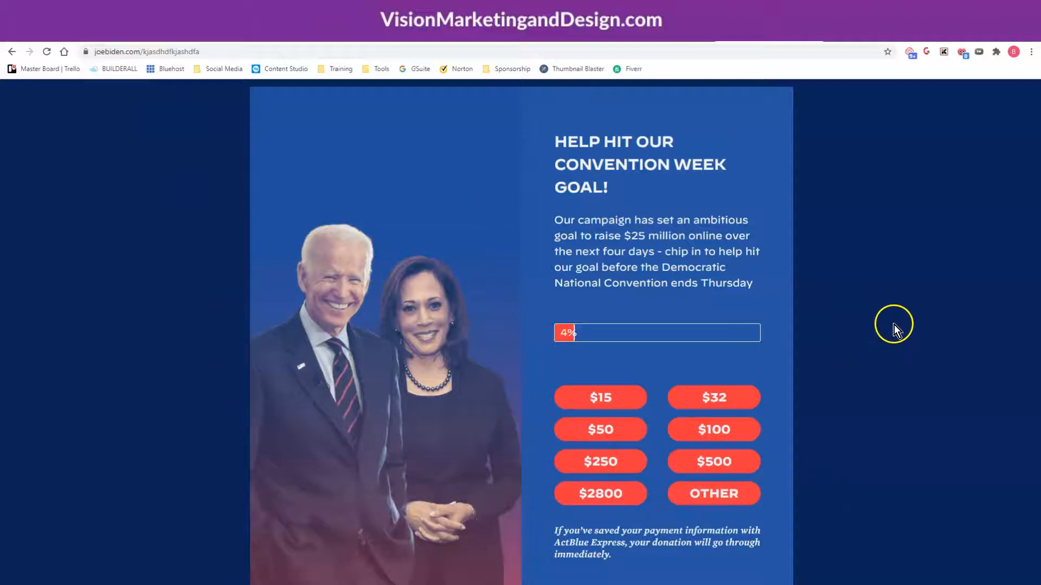
pyautogui.scroll(1, 893, 324)
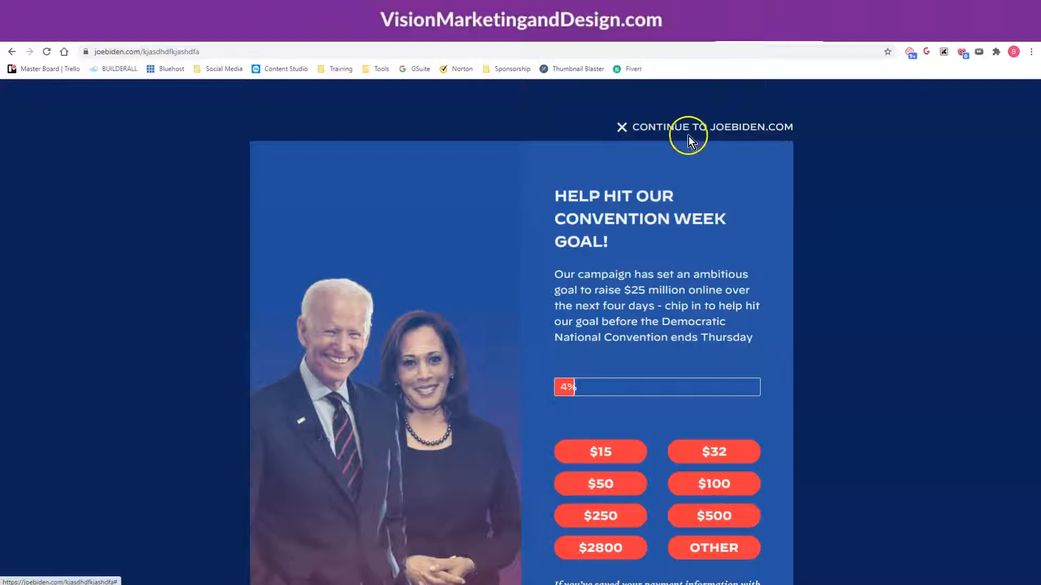
pyautogui.scroll(-1, 868, 213)
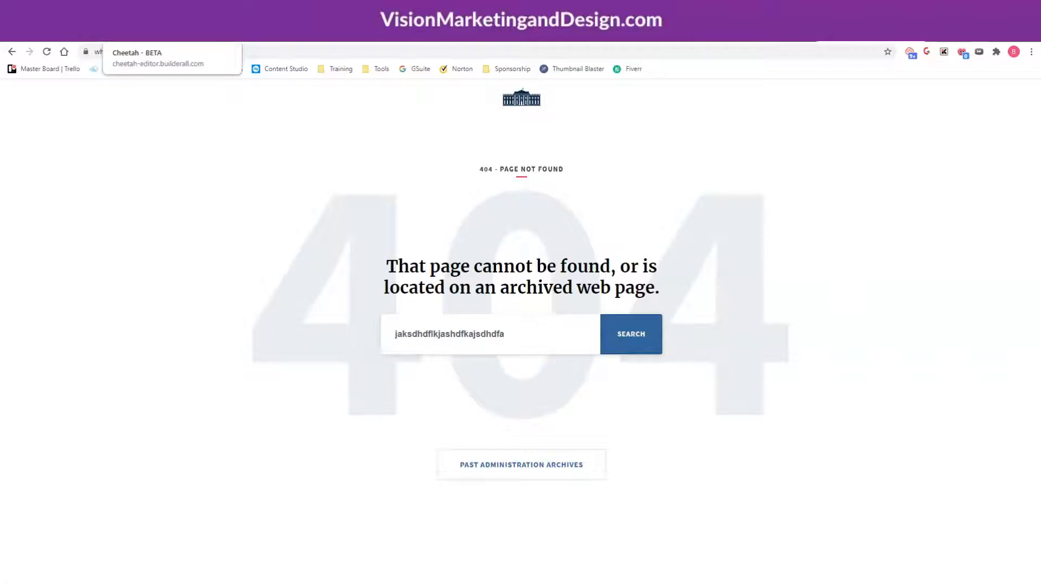
# - Switch to the Cheetah site manager and create a new Bartlett Lawn Care page with both name and title set to 404
pyautogui.click(115, 69)
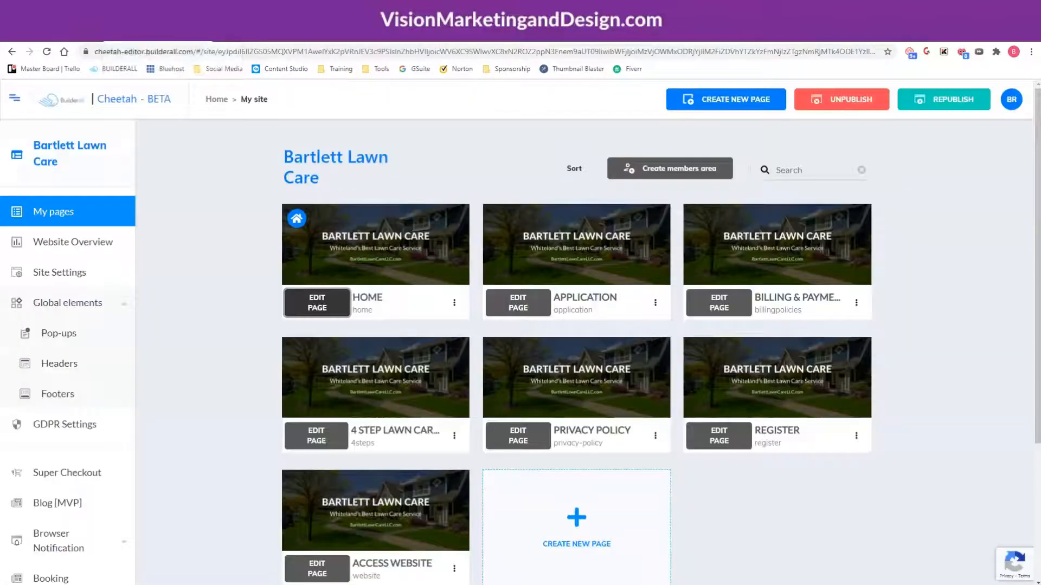
pyautogui.scroll(-1, 225, 372)
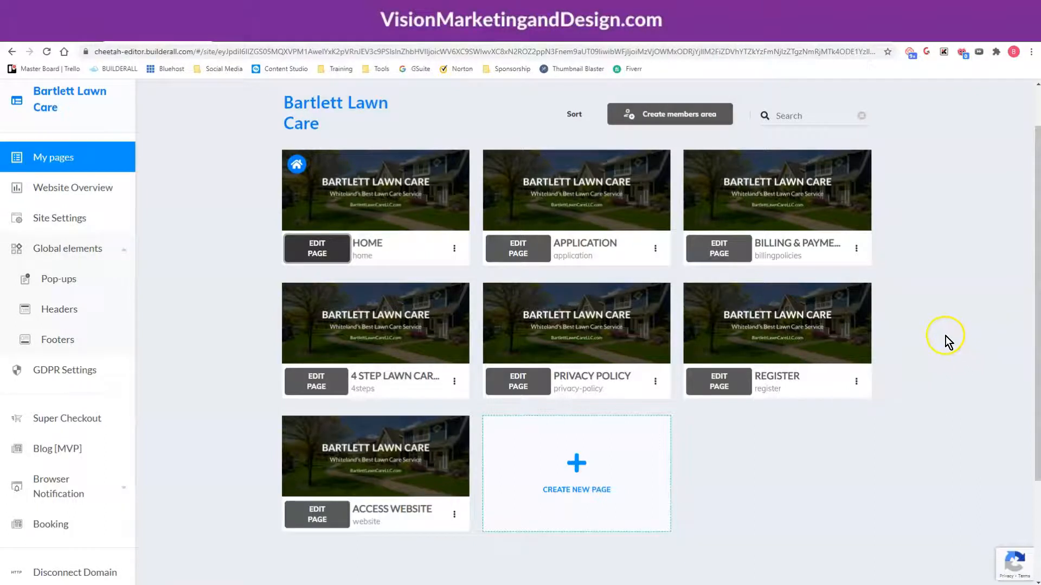
pyautogui.scroll(1, 947, 335)
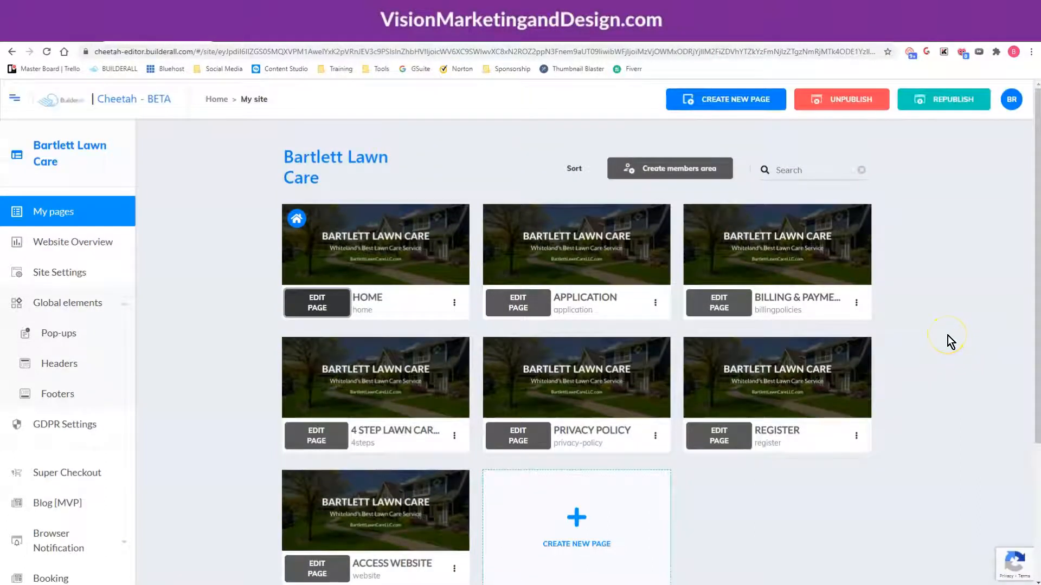
pyautogui.scroll(-1, 947, 336)
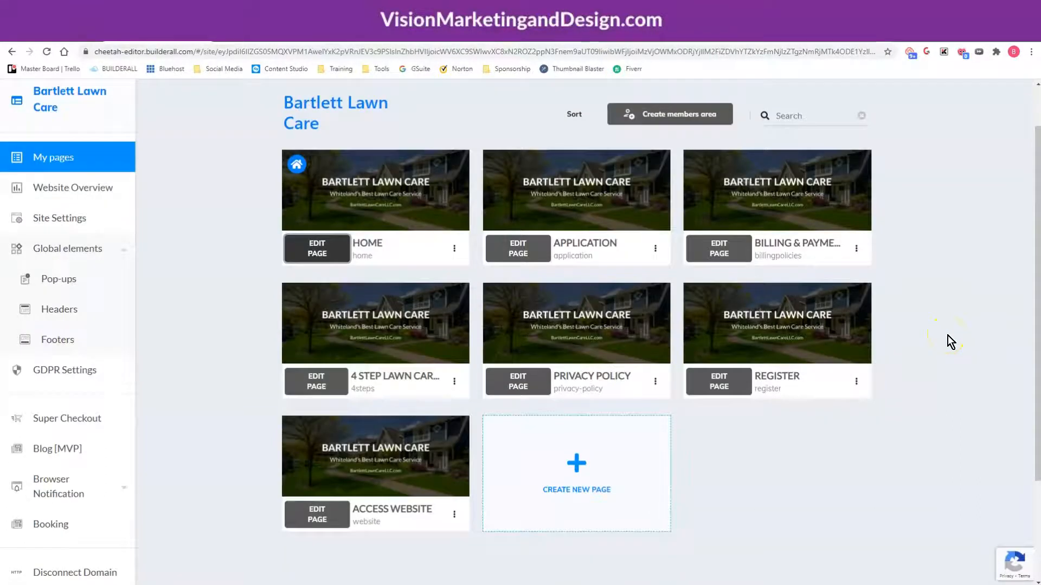
pyautogui.click(578, 469)
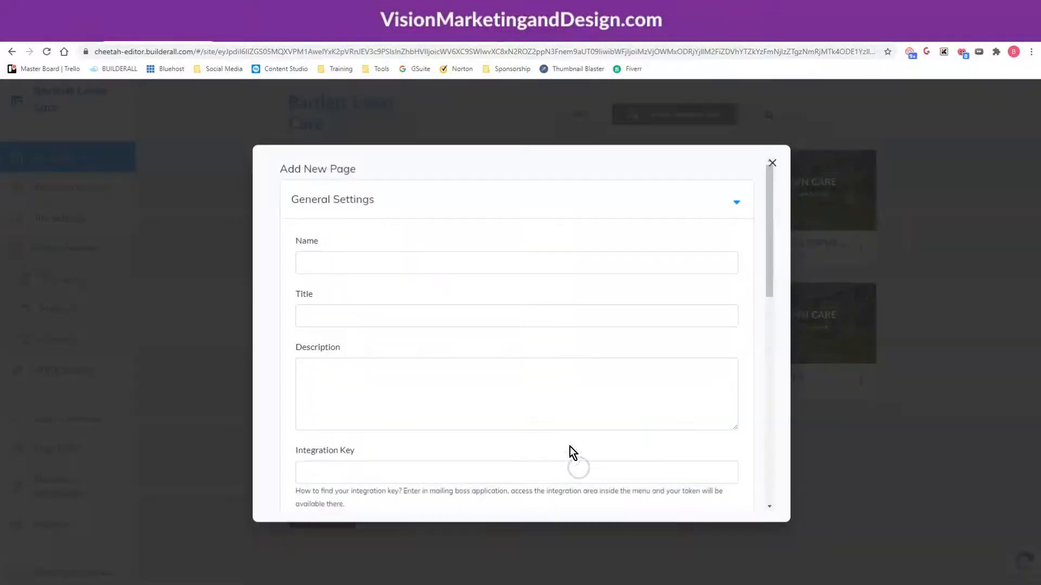
pyautogui.click(378, 264)
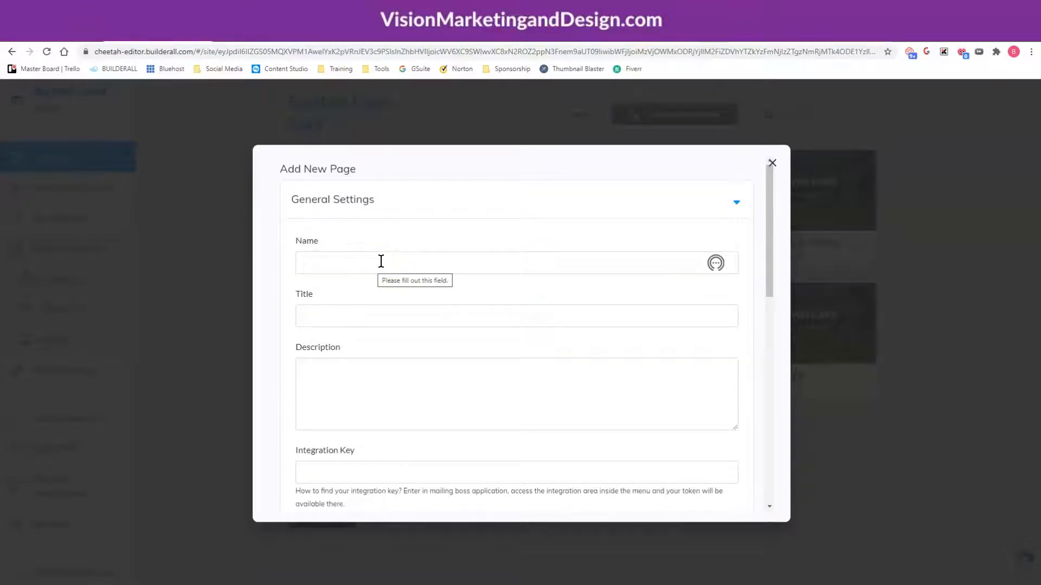
pyautogui.click(381, 262)
pyautogui.write('404')
pyautogui.press('Tab')
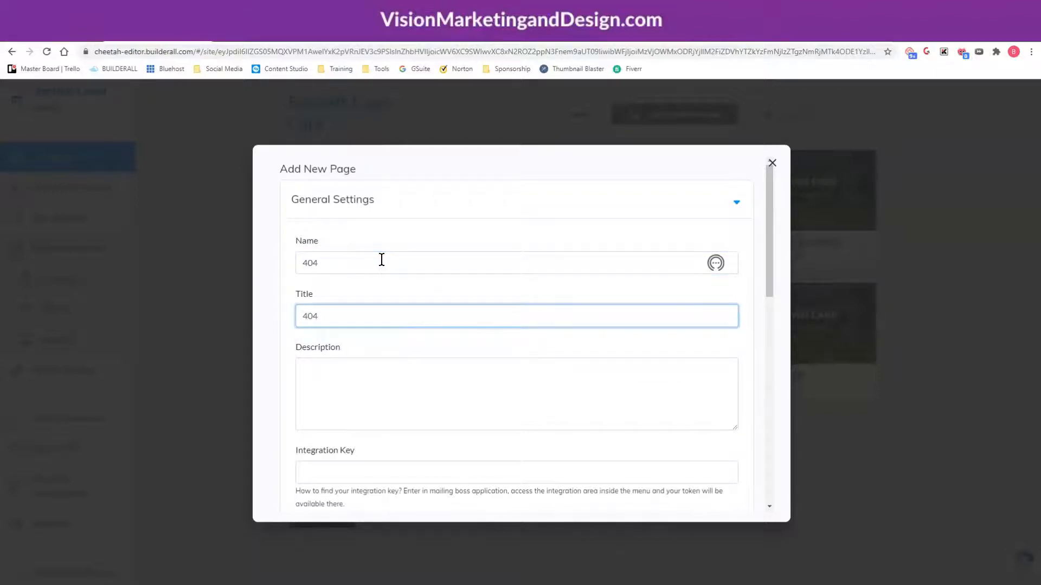
pyautogui.scroll(-10, 382, 260)
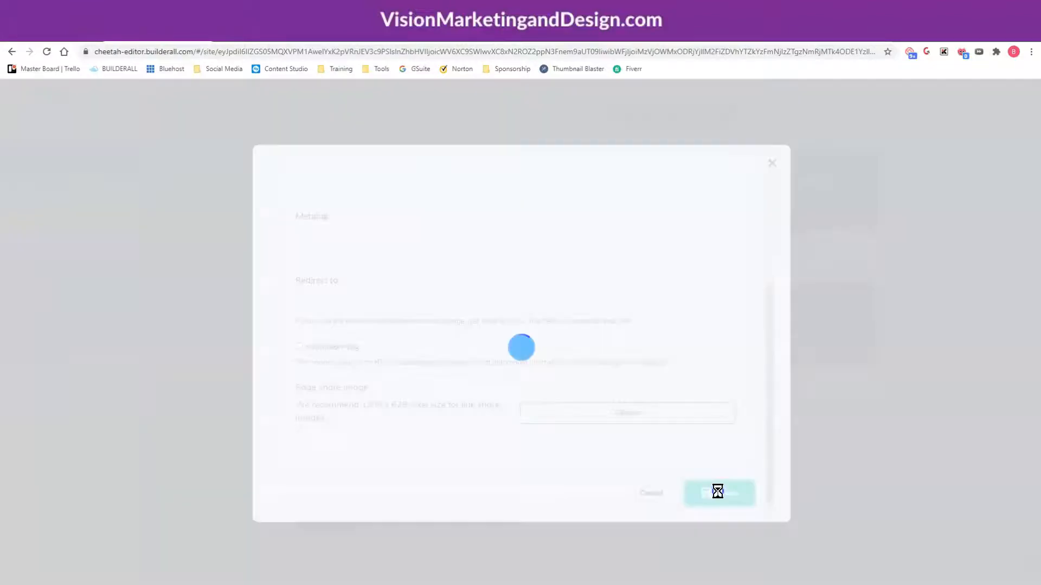
pyautogui.click(719, 493)
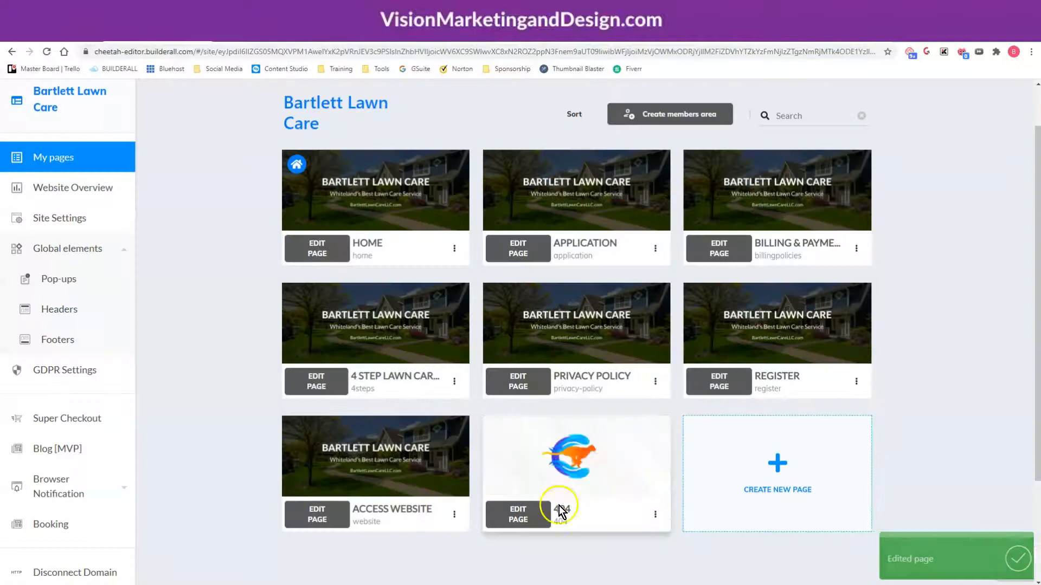
# - Set the 404 page's thumbnail to the existing user file "bartlett lawn care share image"
pyautogui.scroll(-3, 971, 467)
pyautogui.moveTo(538, 301)
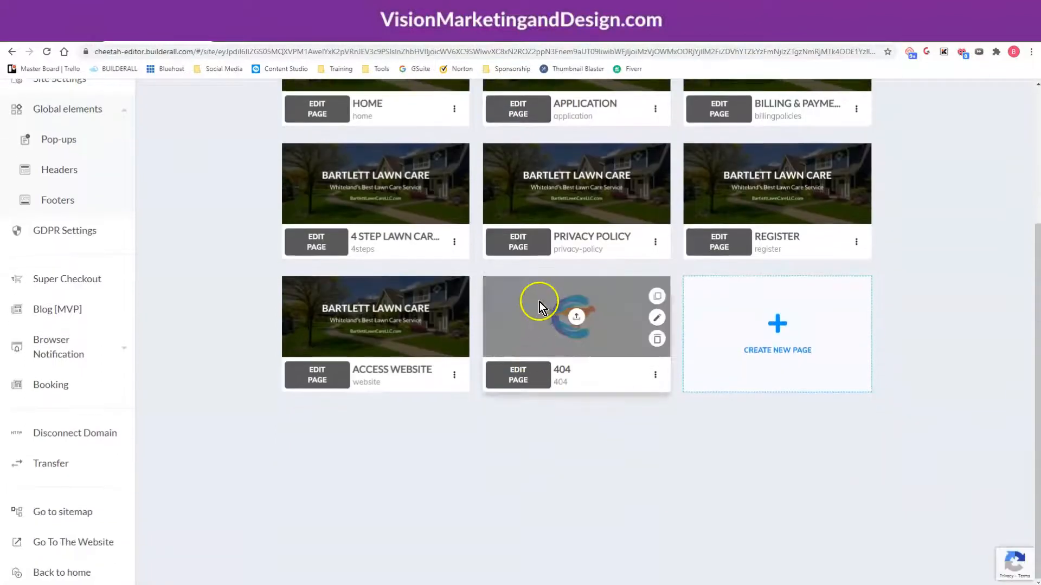
pyautogui.click(578, 316)
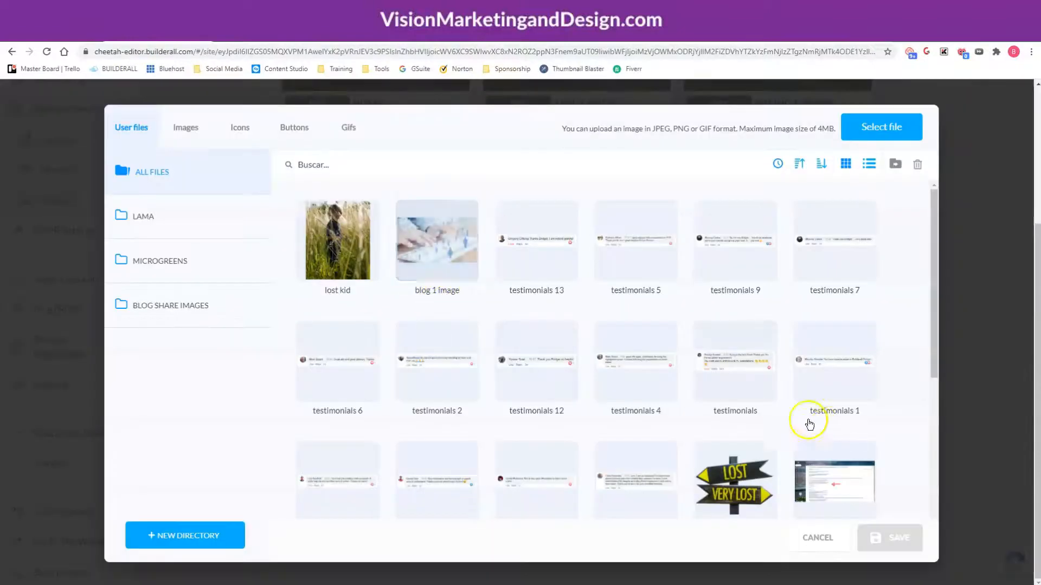
pyautogui.scroll(-15, 810, 424)
pyautogui.scroll(-11, 648, 392)
pyautogui.scroll(-10, 666, 411)
pyautogui.scroll(-1, 662, 410)
pyautogui.scroll(3, 661, 409)
pyautogui.scroll(-4, 661, 409)
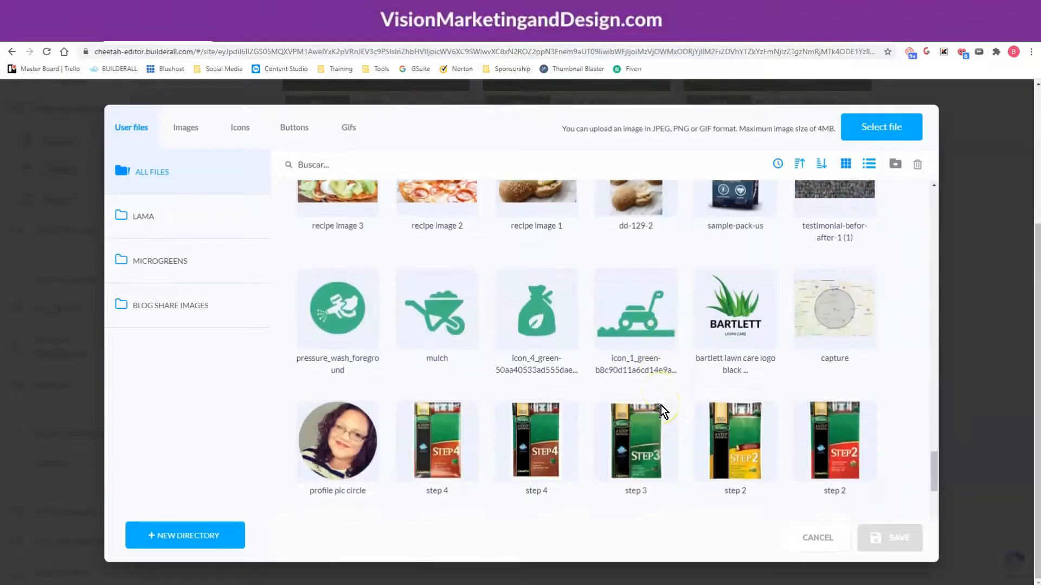
pyautogui.scroll(-10, 663, 411)
pyautogui.scroll(-10, 662, 411)
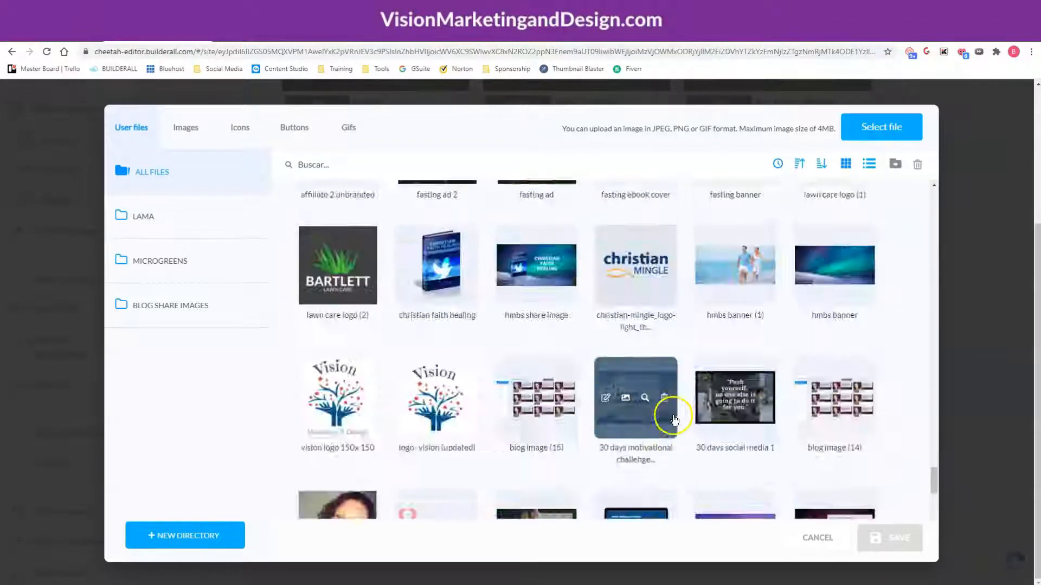
pyautogui.scroll(-5, 674, 419)
pyautogui.click(344, 261)
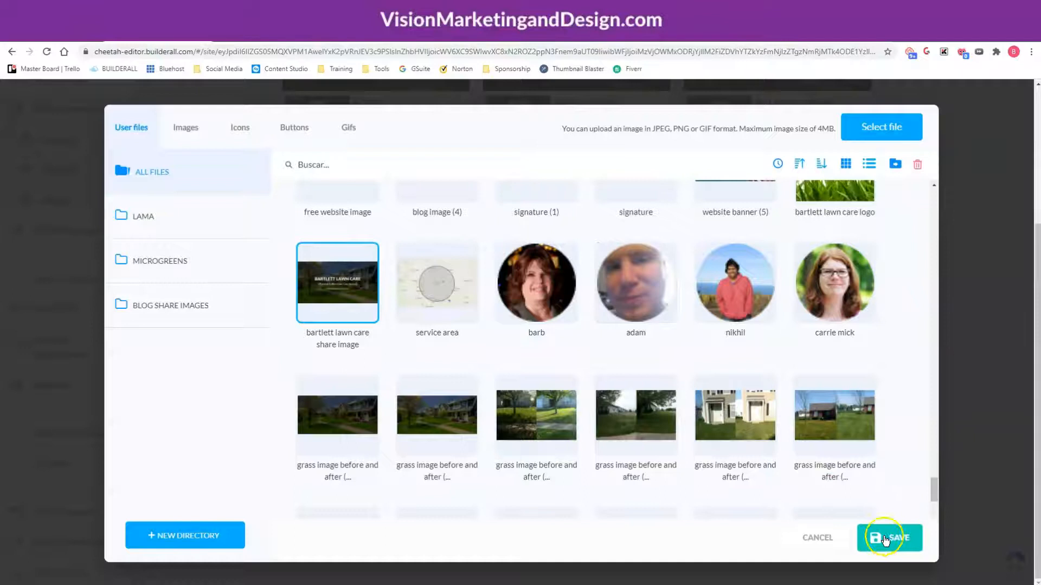
pyautogui.click(885, 539)
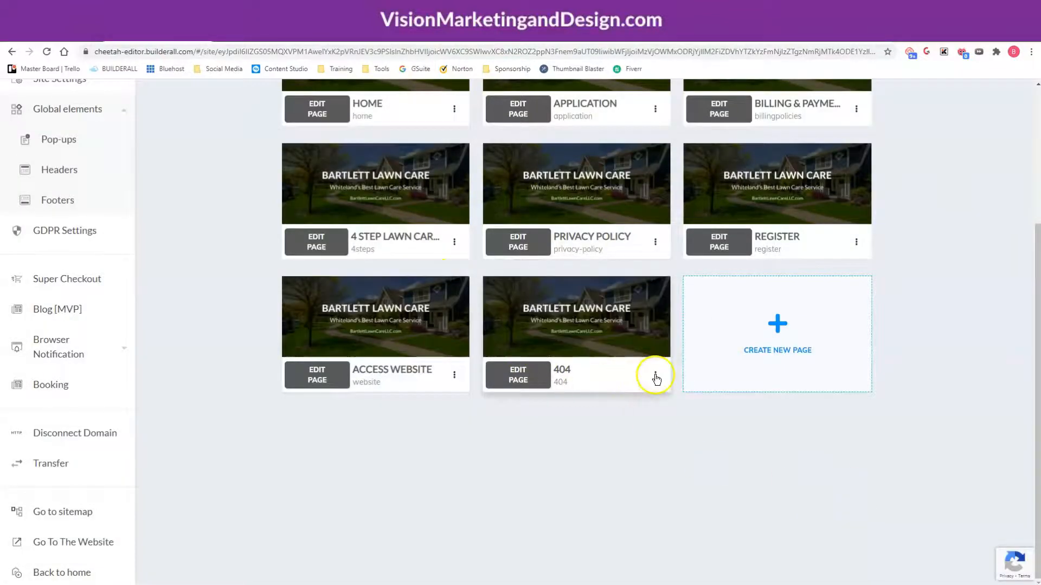
# - In the 404 page's settings, choose Lawn Care Header as the header for both desktop and mobile
pyautogui.click(655, 377)
pyautogui.click(606, 404)
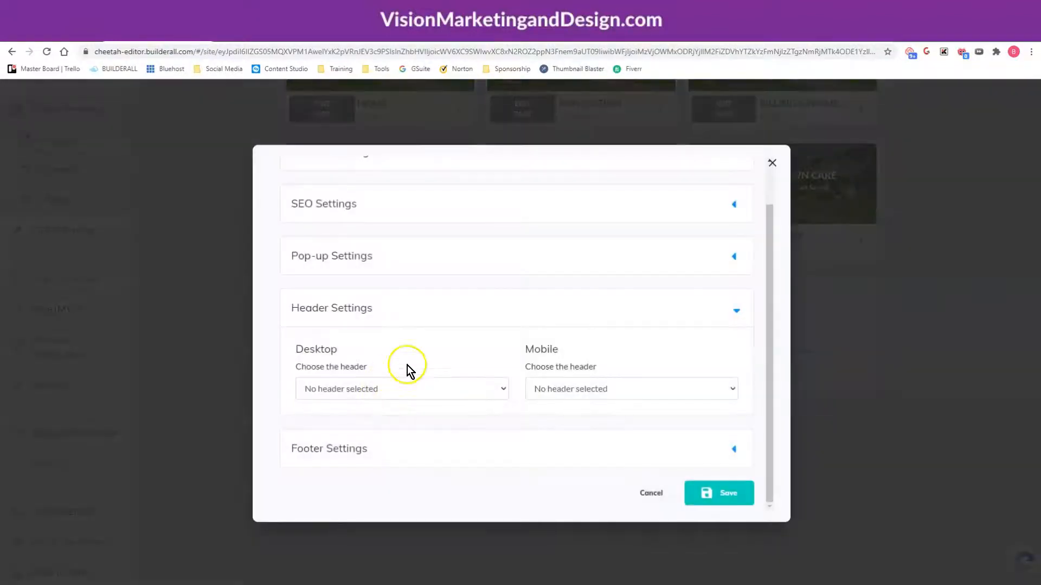
pyautogui.scroll(2, 399, 287)
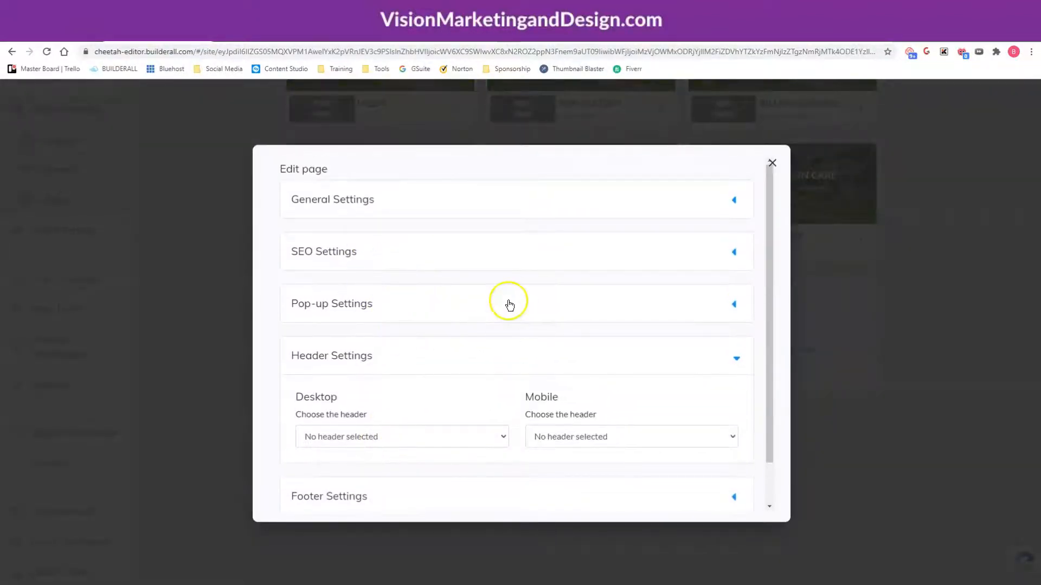
pyautogui.scroll(-2, 467, 388)
pyautogui.click(444, 385)
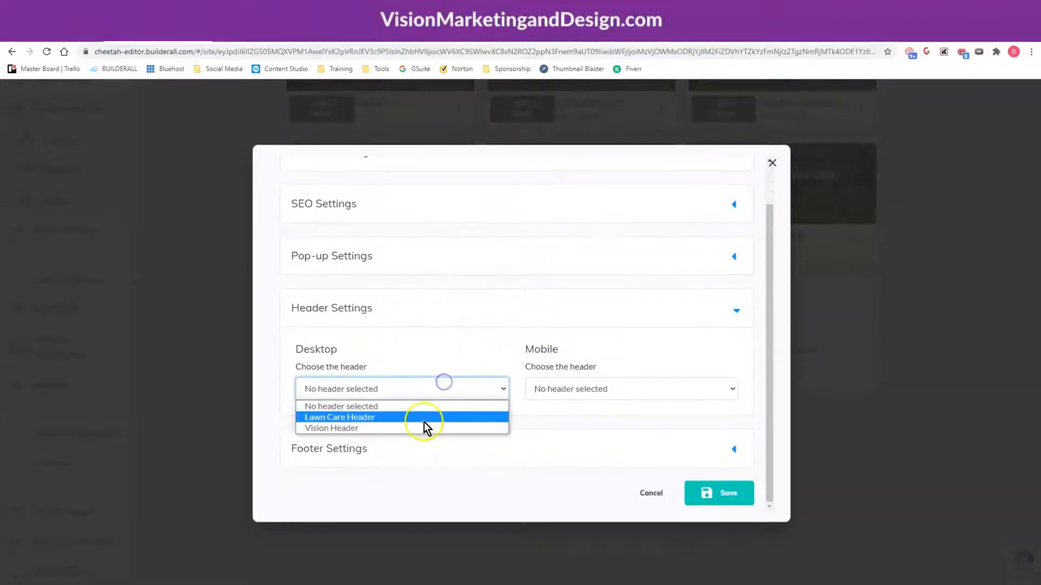
pyautogui.click(418, 418)
pyautogui.click(596, 390)
pyautogui.click(590, 416)
# - Choose BLC Footer as the 404 page's footer for both desktop and mobile
pyautogui.click(389, 449)
pyautogui.scroll(-4, 433, 446)
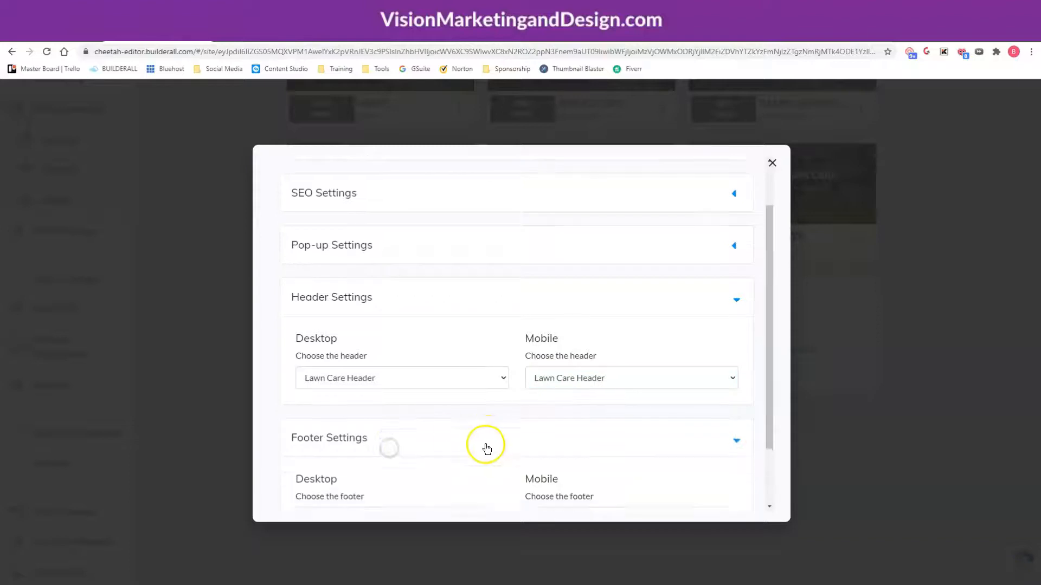
pyautogui.click(372, 438)
pyautogui.click(373, 469)
pyautogui.click(573, 450)
pyautogui.click(573, 465)
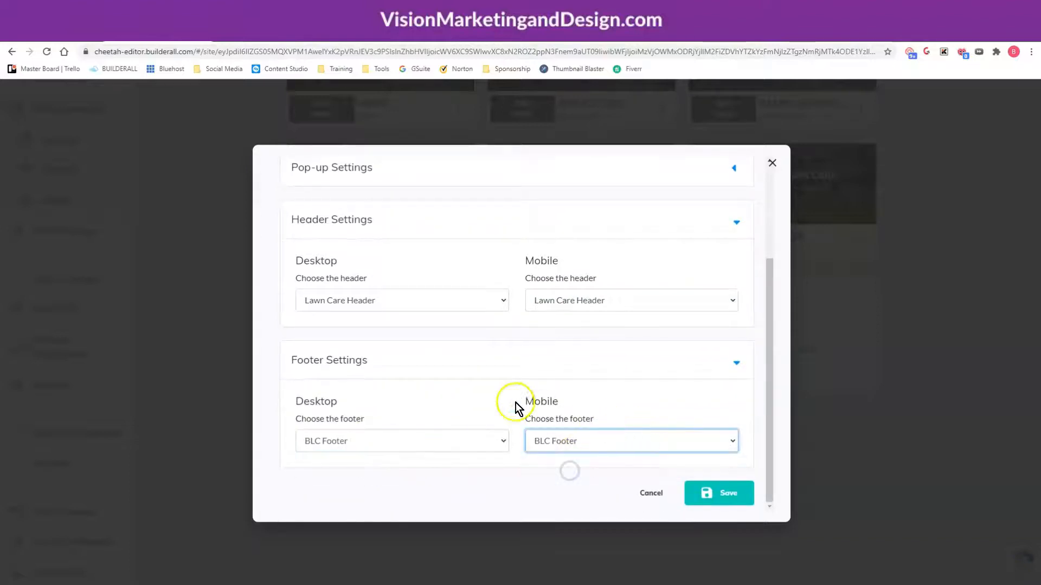
# - Check the 404 page's desktop pop-up options, leave no pop-up selected, and save the page settings
pyautogui.scroll(3, 412, 326)
pyautogui.click(400, 278)
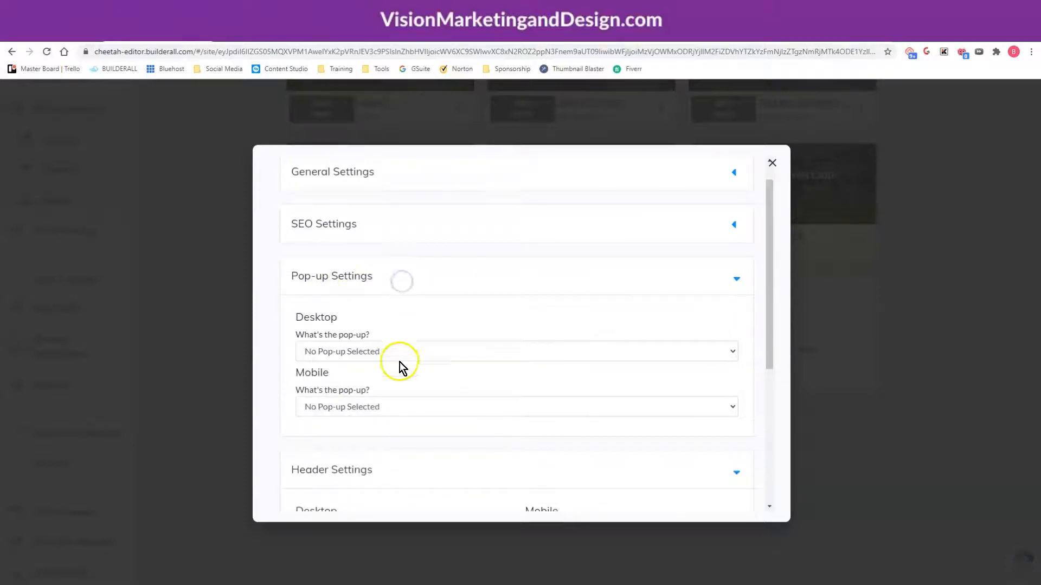
pyautogui.click(399, 351)
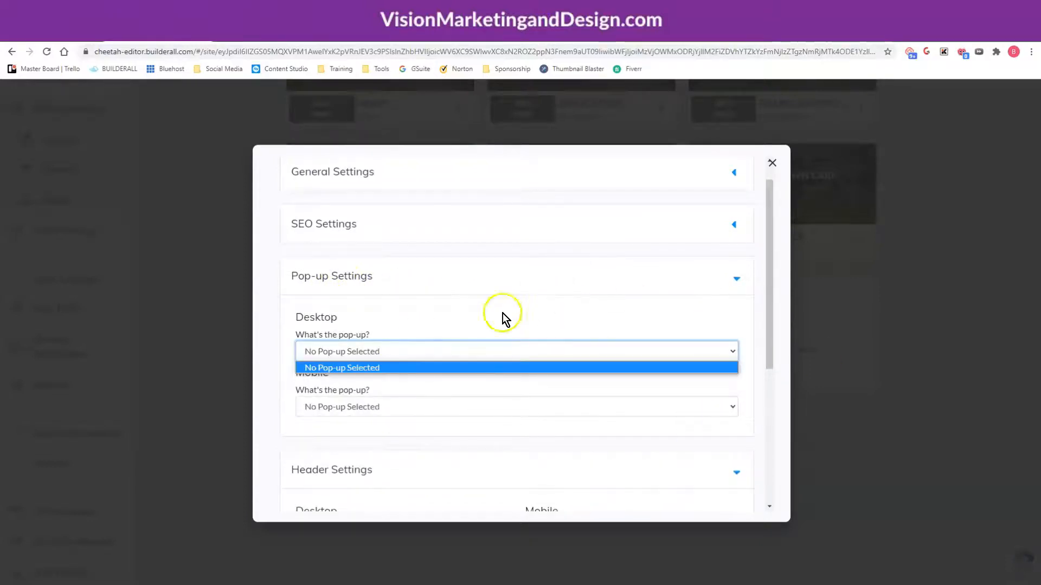
pyautogui.click(539, 303)
pyautogui.scroll(-5, 761, 400)
pyautogui.click(717, 495)
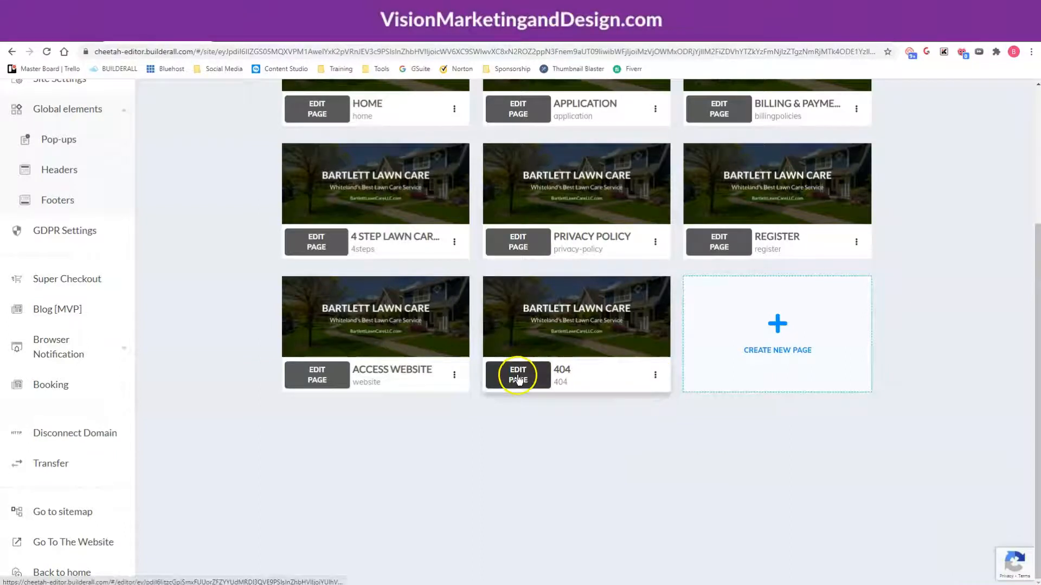
# - Open the 404 page in the page editor and add a blank panel
pyautogui.click(518, 378)
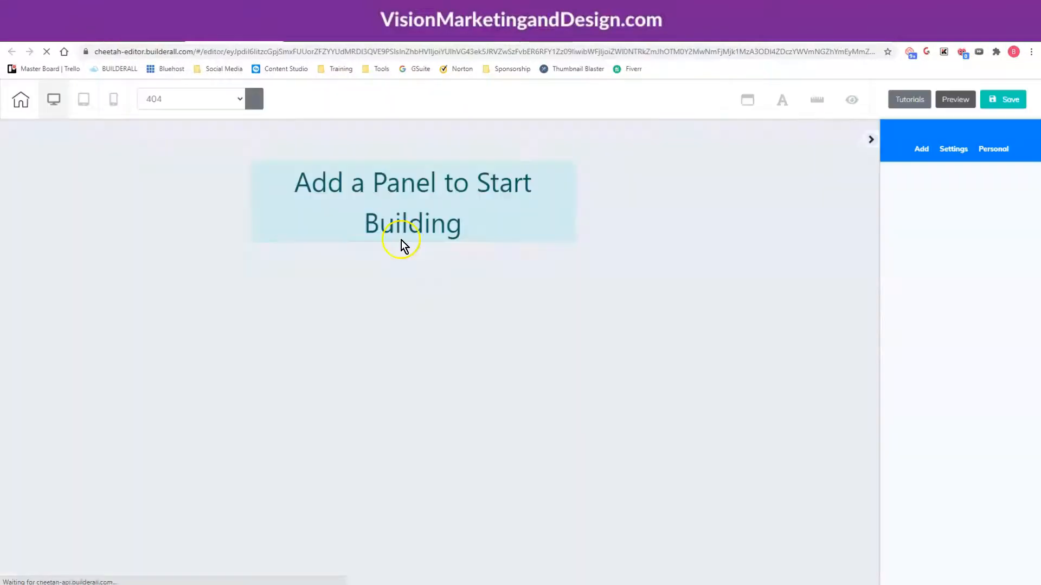
pyautogui.click(920, 152)
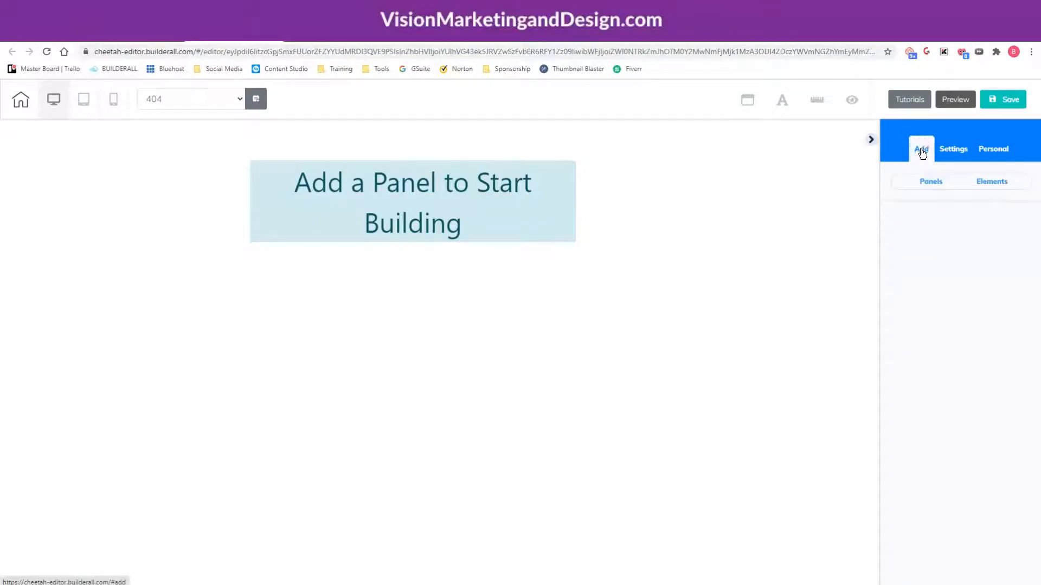
pyautogui.click(928, 185)
pyautogui.click(933, 253)
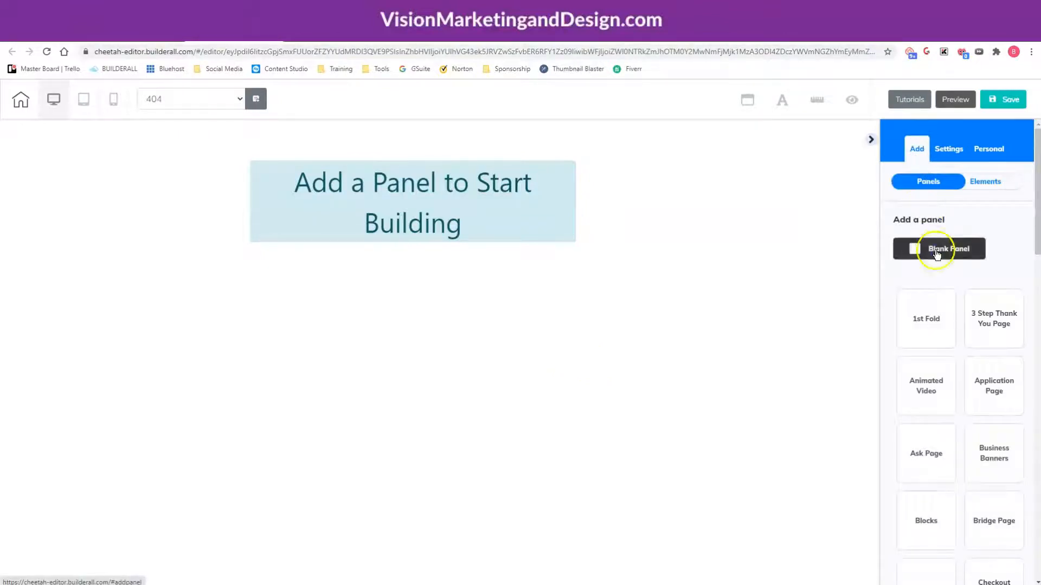
# - Place the blank panel on the 404 page and extend its height to fill the visible canvas
pyautogui.click(612, 283)
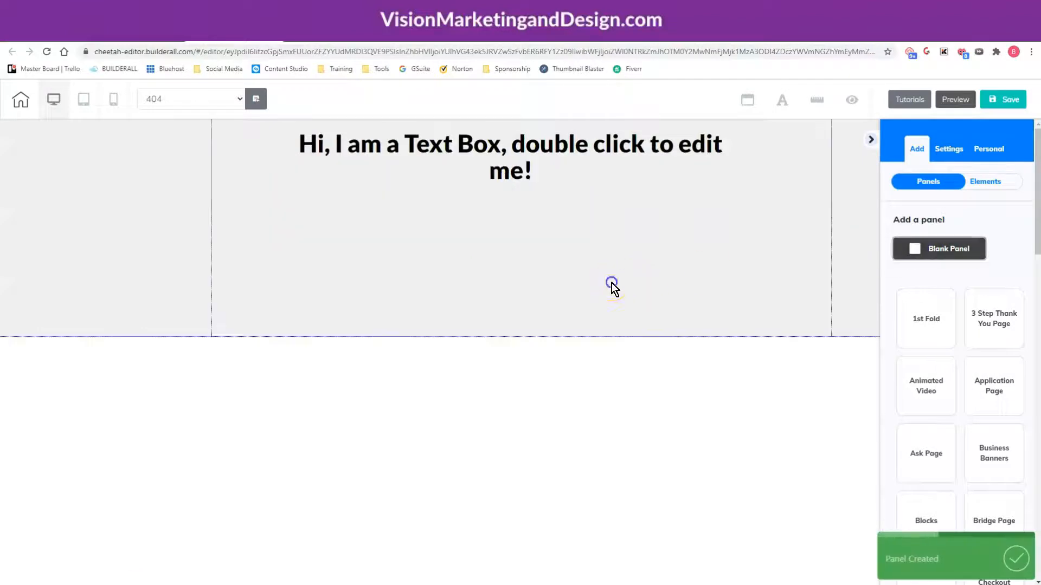
pyautogui.click(523, 316)
pyautogui.moveTo(526, 337); pyautogui.dragTo(526, 574)
pyautogui.click(629, 186)
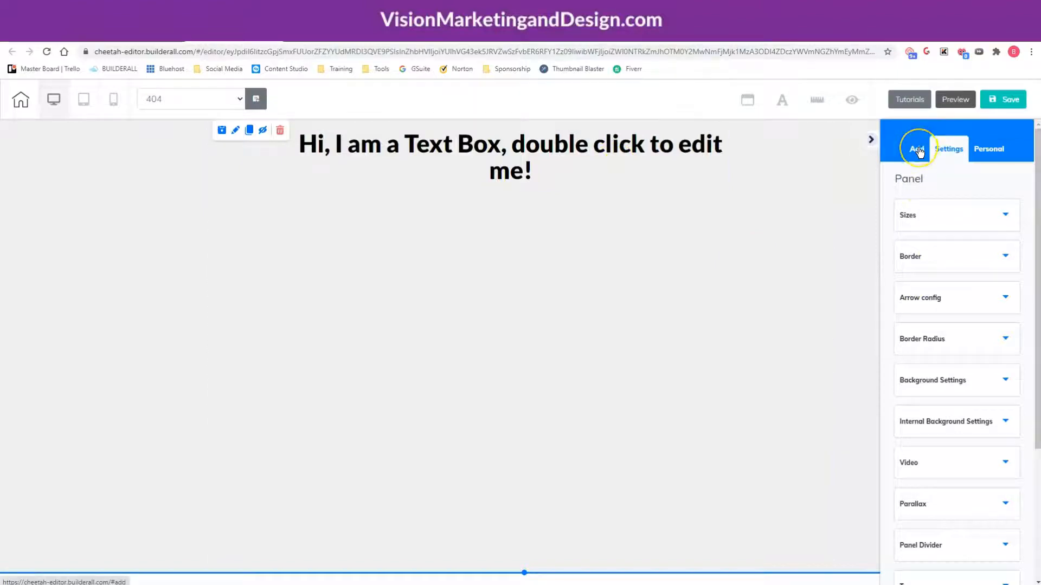
# - Add a horizontal image element to the right half of the panel, below the heading text box
pyautogui.click(918, 150)
pyautogui.click(1001, 181)
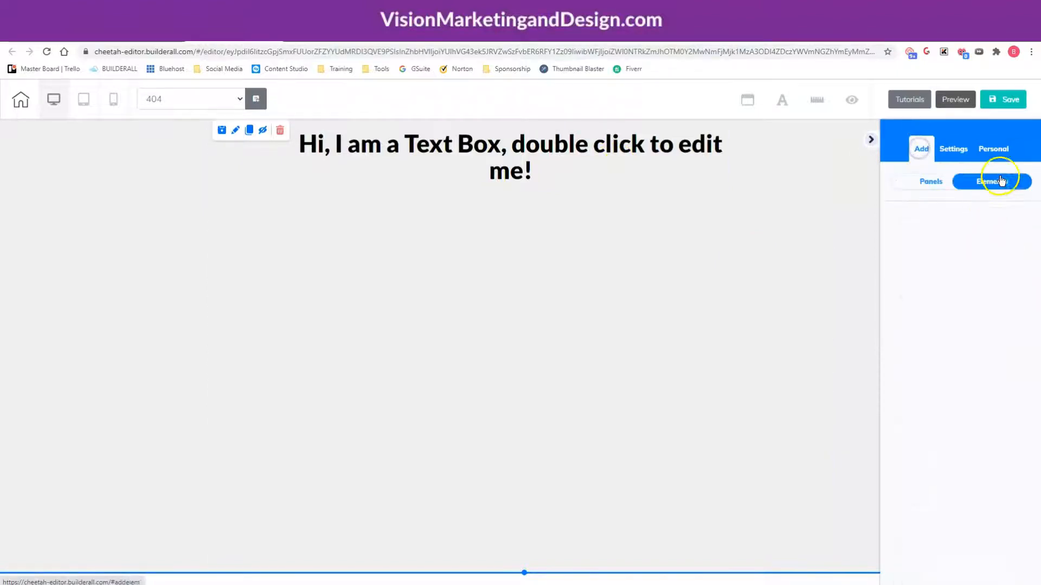
pyautogui.scroll(-6, 970, 339)
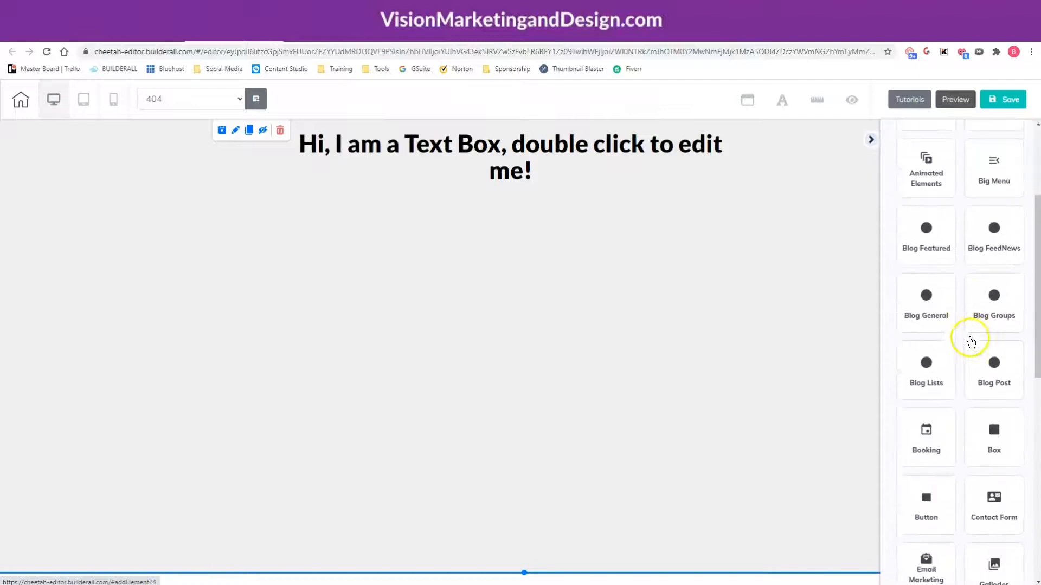
pyautogui.scroll(-5, 965, 340)
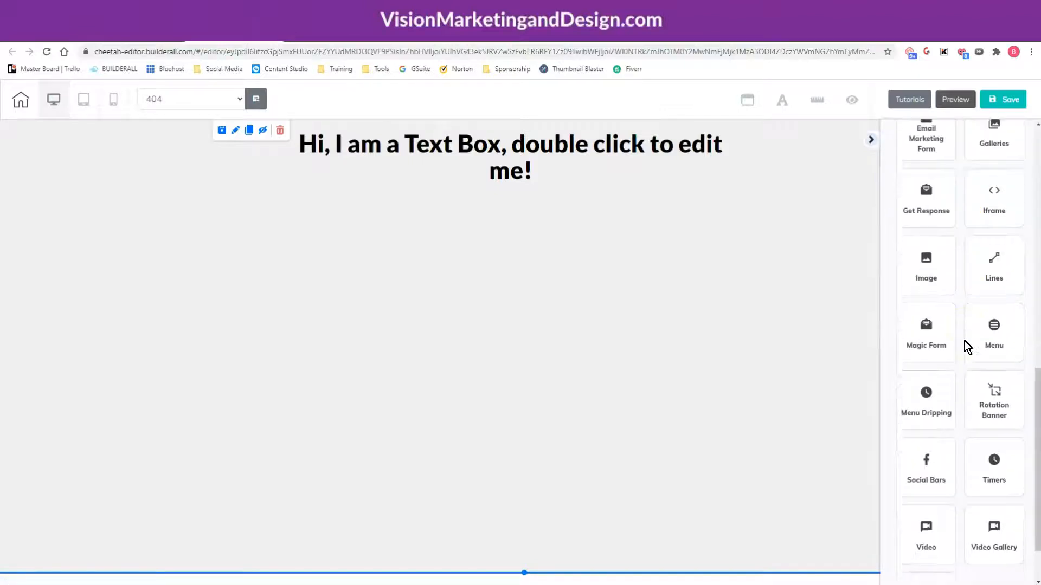
pyautogui.scroll(5, 961, 340)
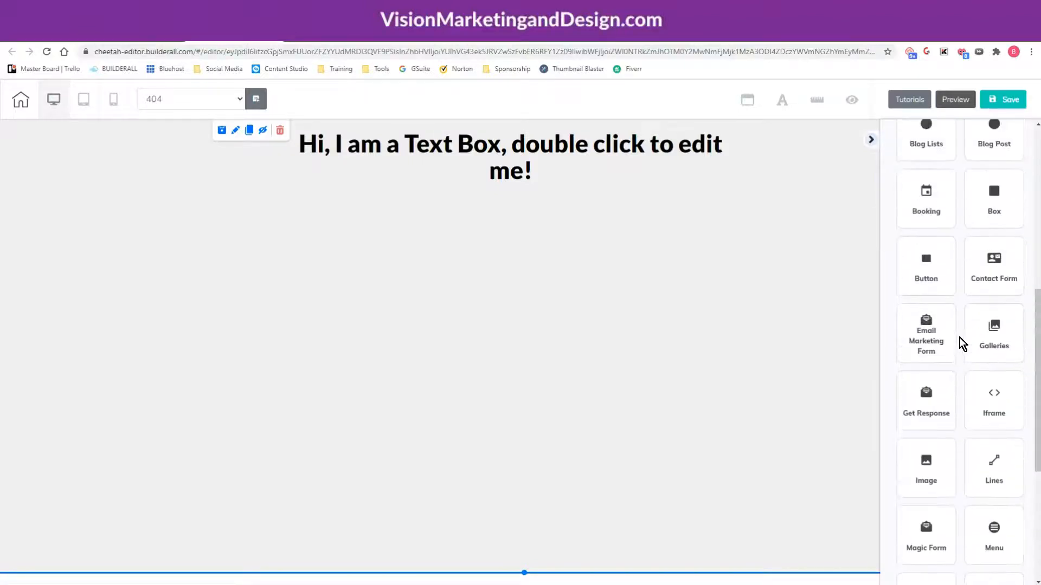
pyautogui.scroll(-1, 959, 342)
pyautogui.click(910, 402)
pyautogui.moveTo(990, 378); pyautogui.dragTo(613, 302)
pyautogui.click(591, 280)
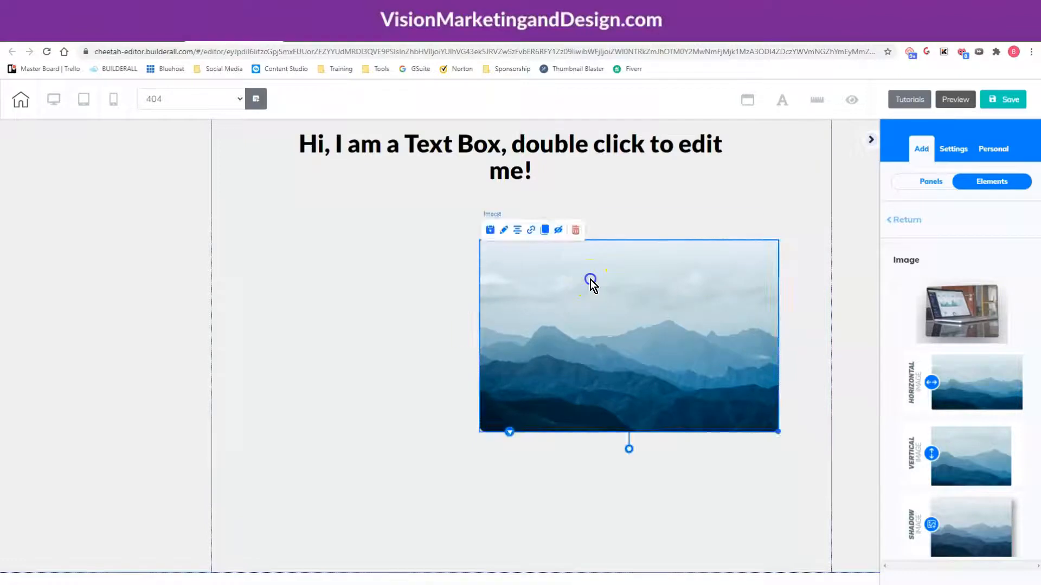
# - Replace the placeholder picture with the "lost kid" user file and position it in the right half of the panel
pyautogui.click(506, 231)
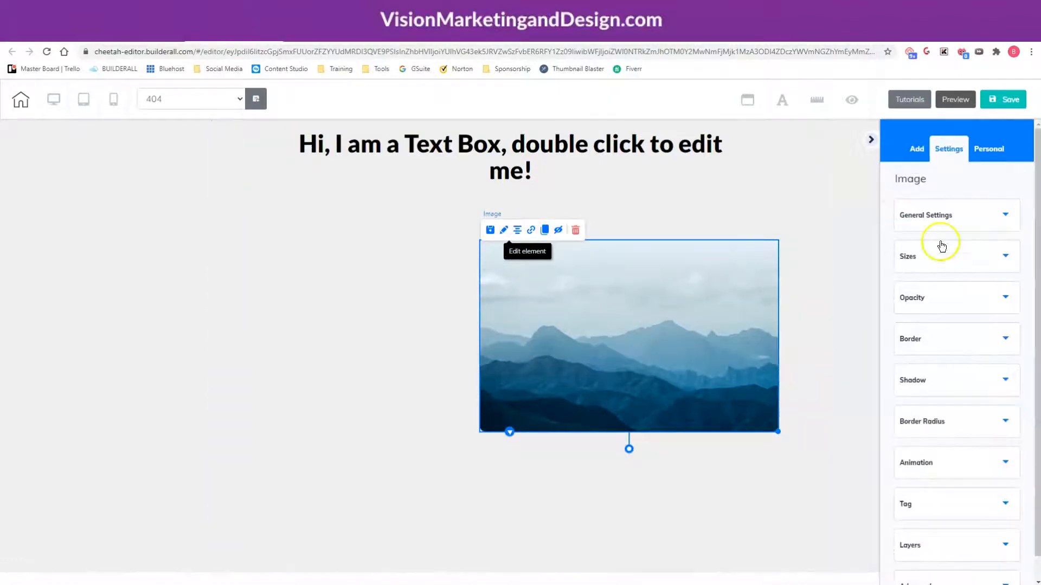
pyautogui.click(944, 219)
pyautogui.click(941, 449)
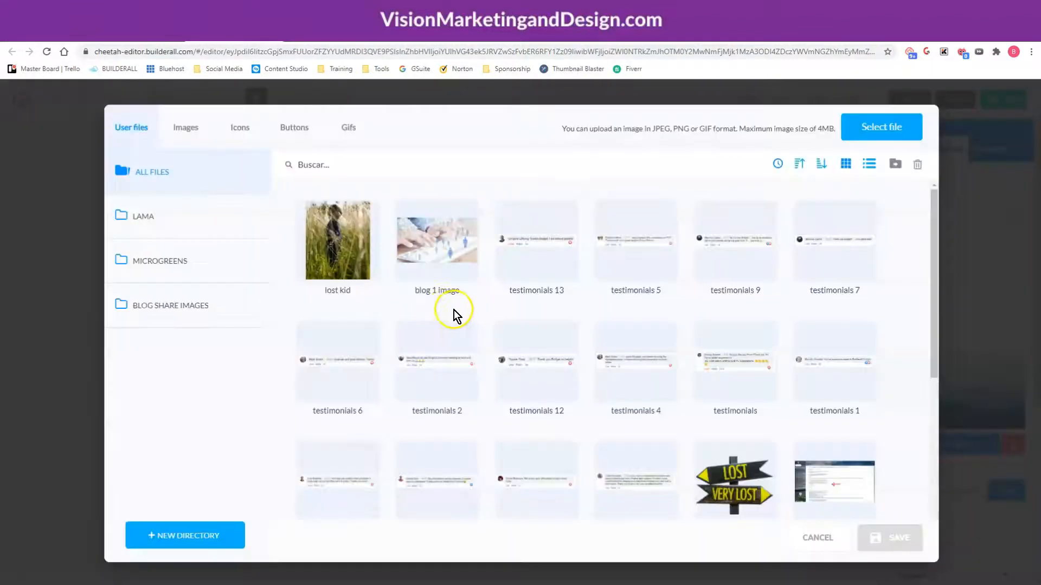
pyautogui.click(344, 211)
pyautogui.click(866, 545)
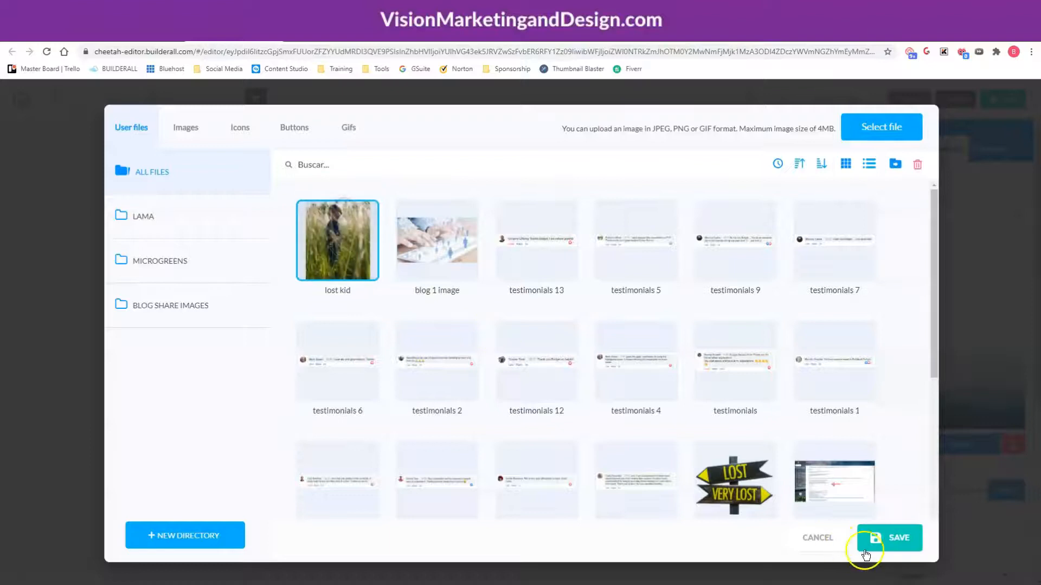
pyautogui.moveTo(645, 383); pyautogui.dragTo(664, 364)
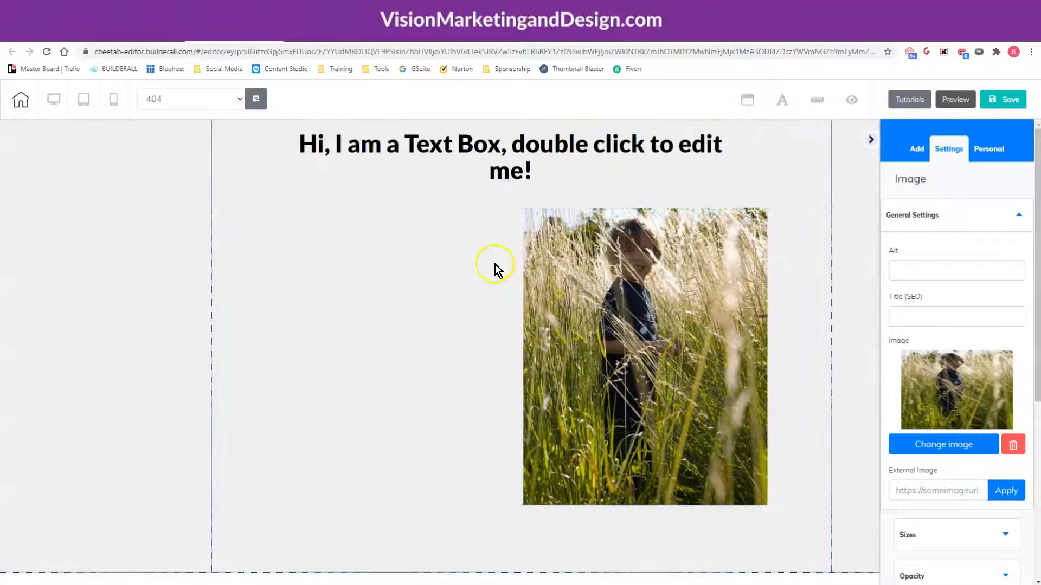
pyautogui.moveTo(642, 340); pyautogui.dragTo(677, 358)
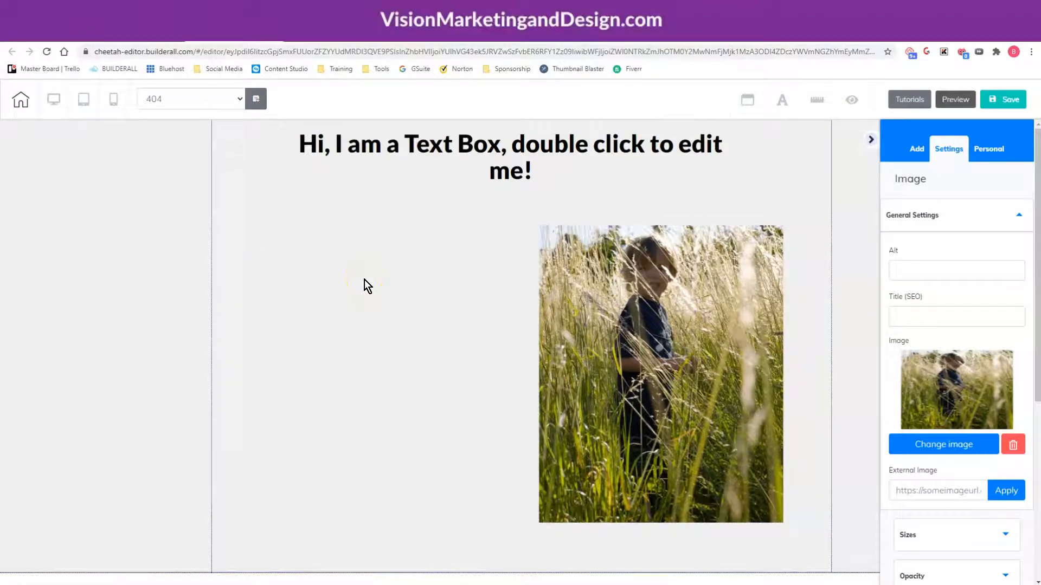
# - Set the darkened house-and-lawn "grass image before and after" user file as the panel's background image, and move the boy's photo up slightly
pyautogui.click(365, 280)
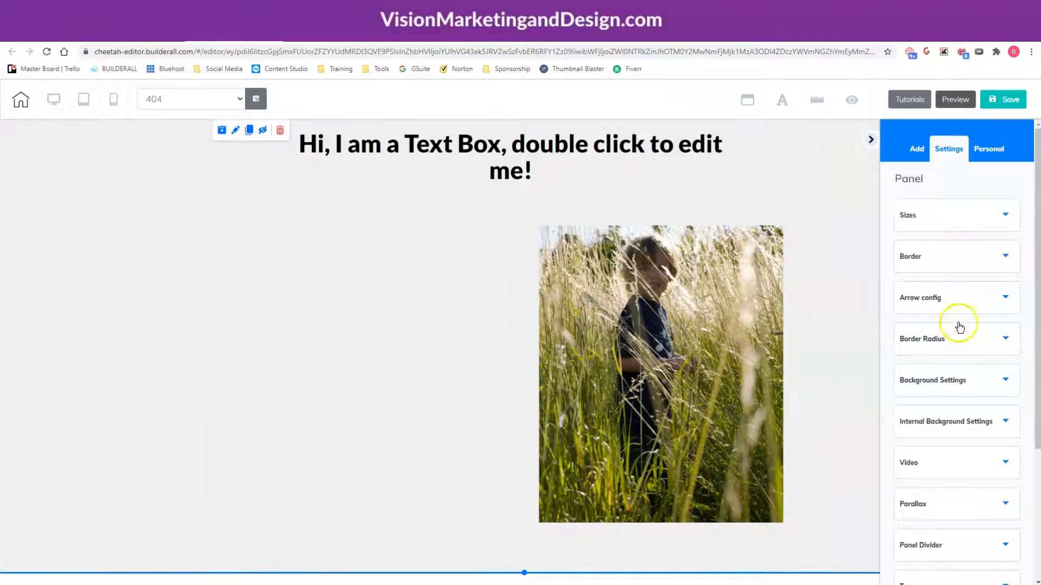
pyautogui.click(975, 390)
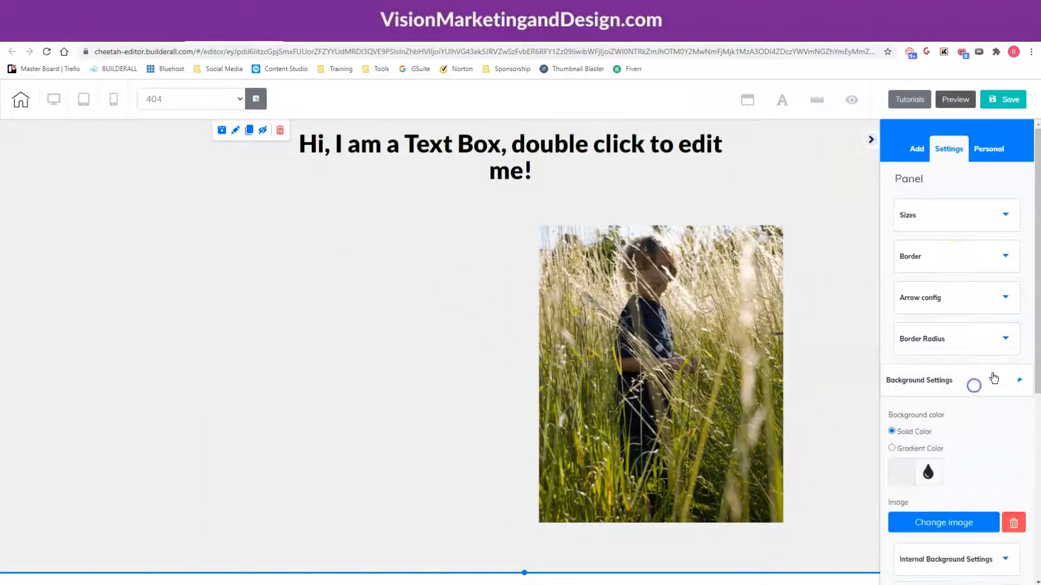
pyautogui.scroll(-5, 994, 369)
pyautogui.click(933, 253)
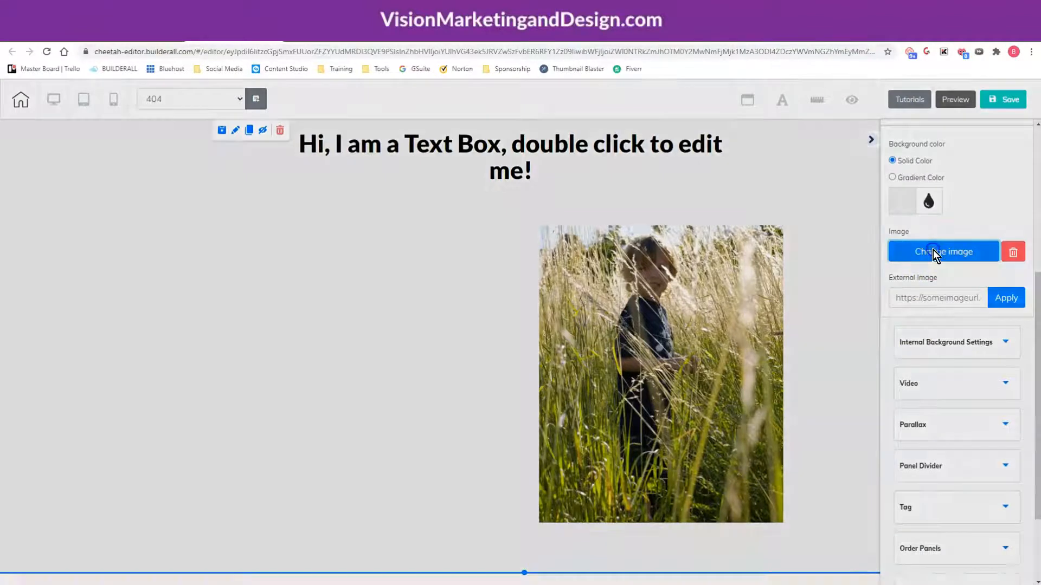
pyautogui.scroll(-5, 609, 332)
pyautogui.scroll(-10, 609, 329)
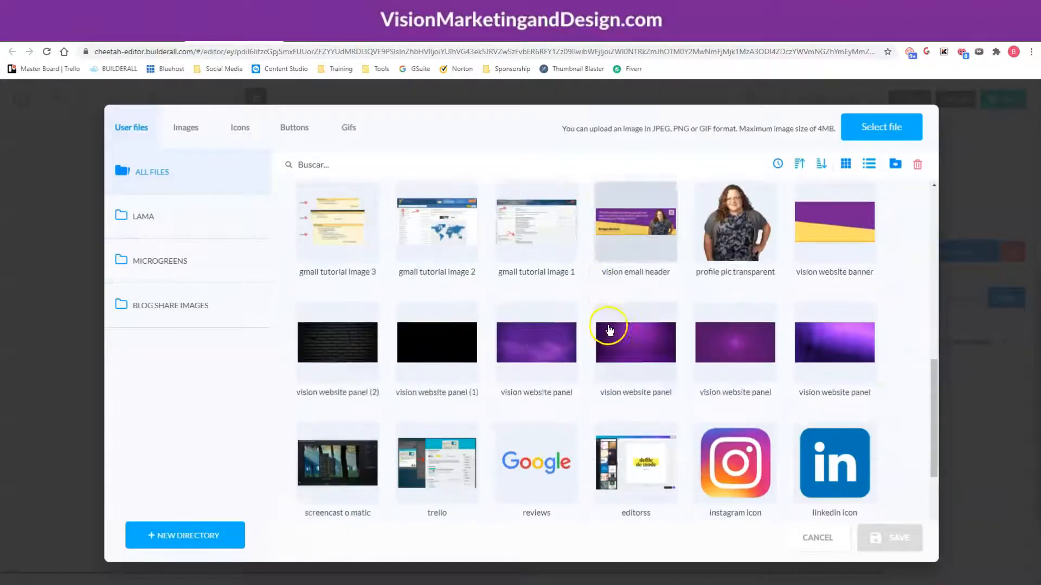
pyautogui.scroll(-15, 608, 330)
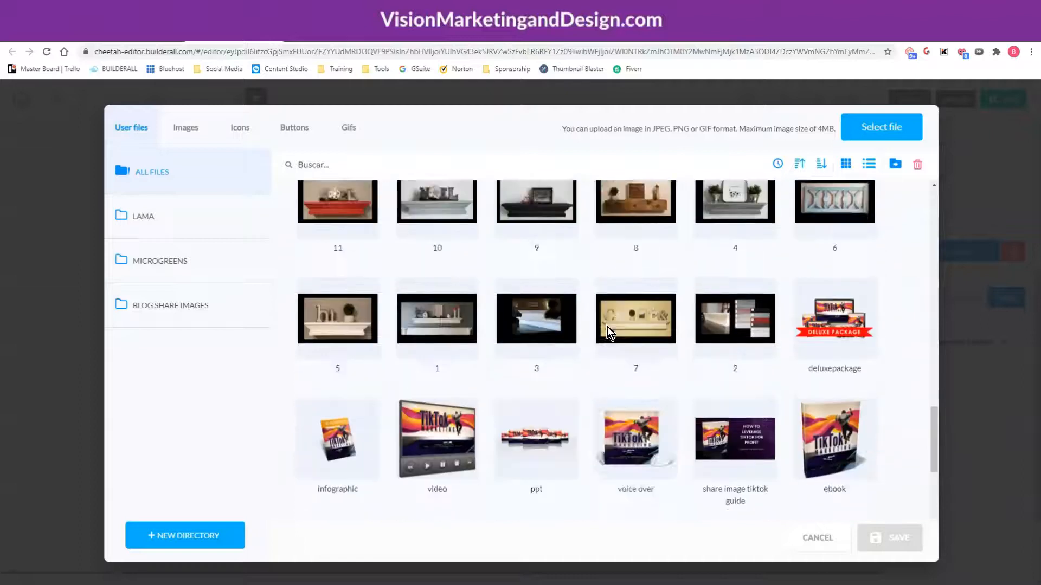
pyautogui.scroll(-13, 609, 331)
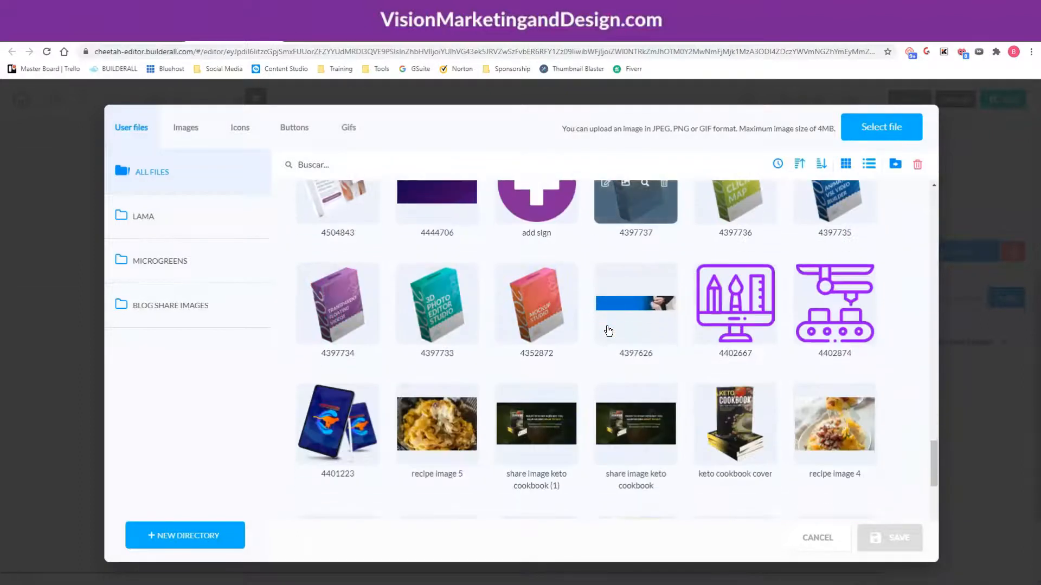
pyautogui.scroll(-13, 608, 331)
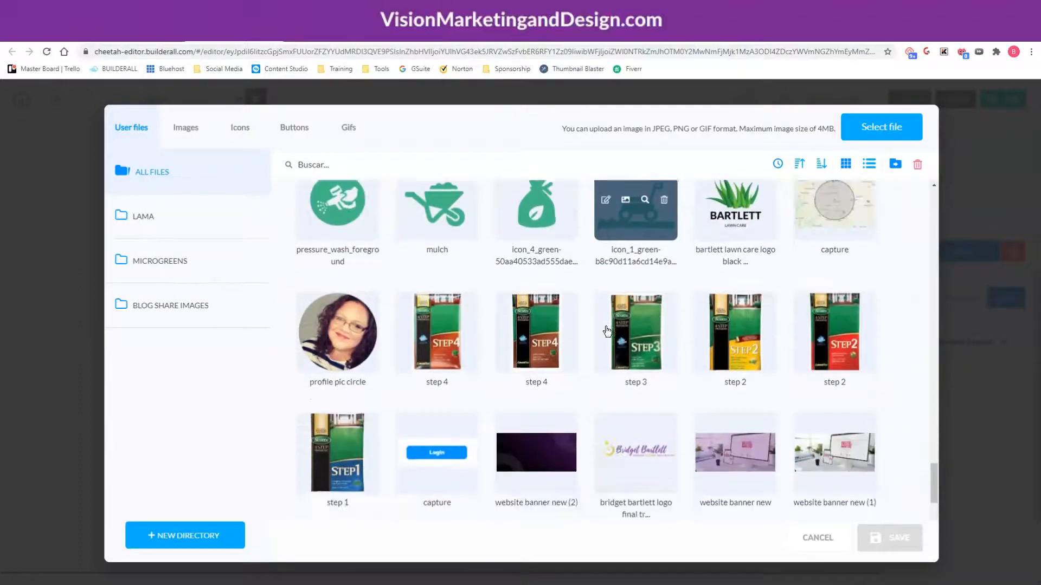
pyautogui.scroll(-13, 606, 331)
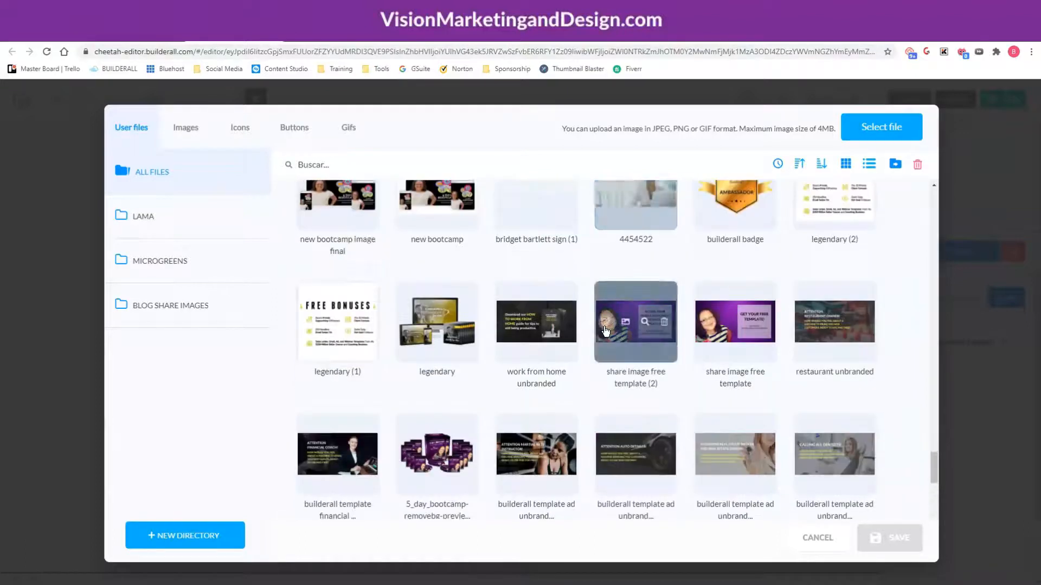
pyautogui.scroll(-5, 604, 332)
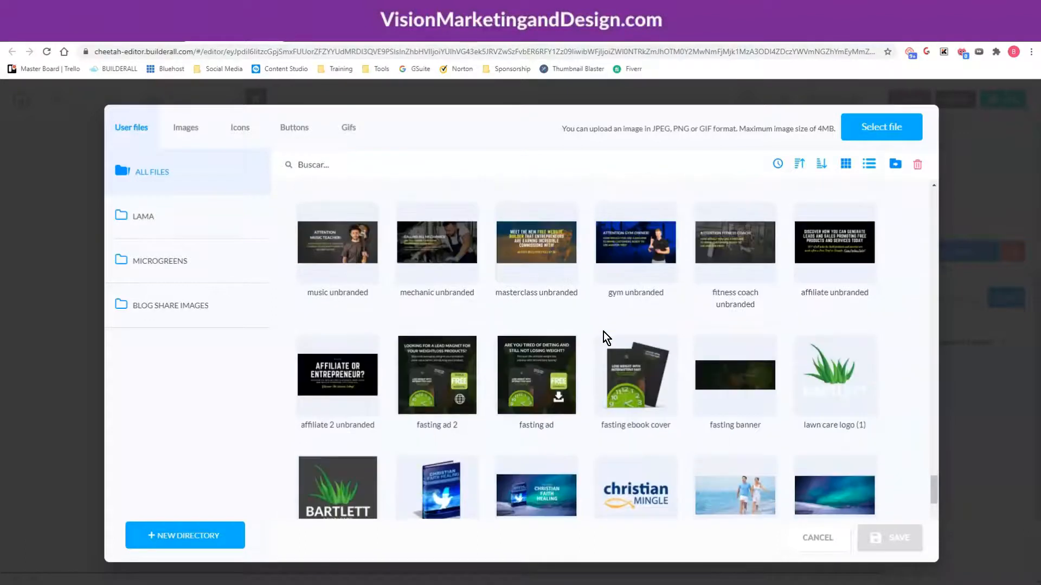
pyautogui.scroll(-10, 603, 357)
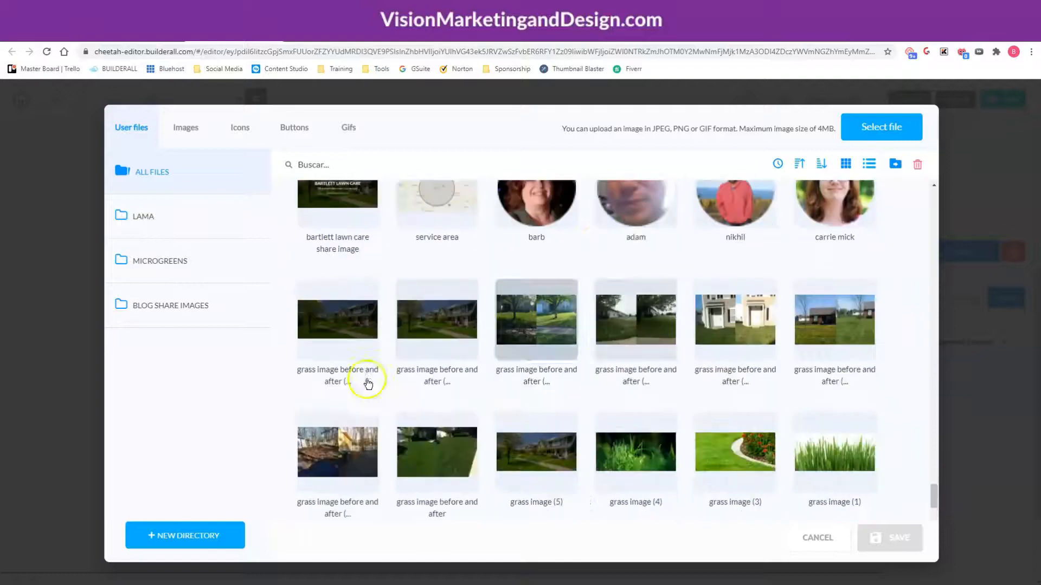
pyautogui.click(356, 297)
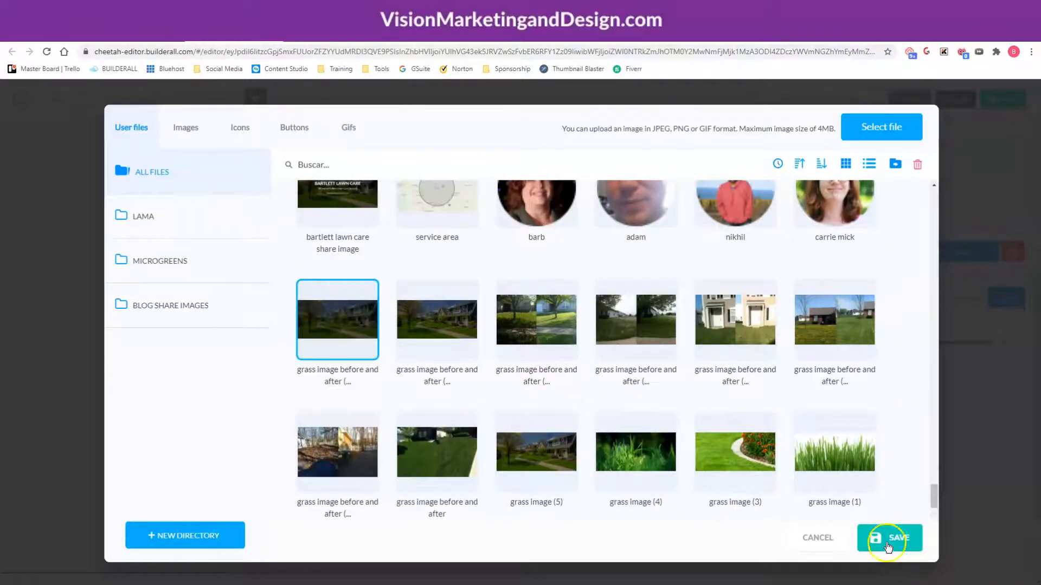
pyautogui.click(884, 538)
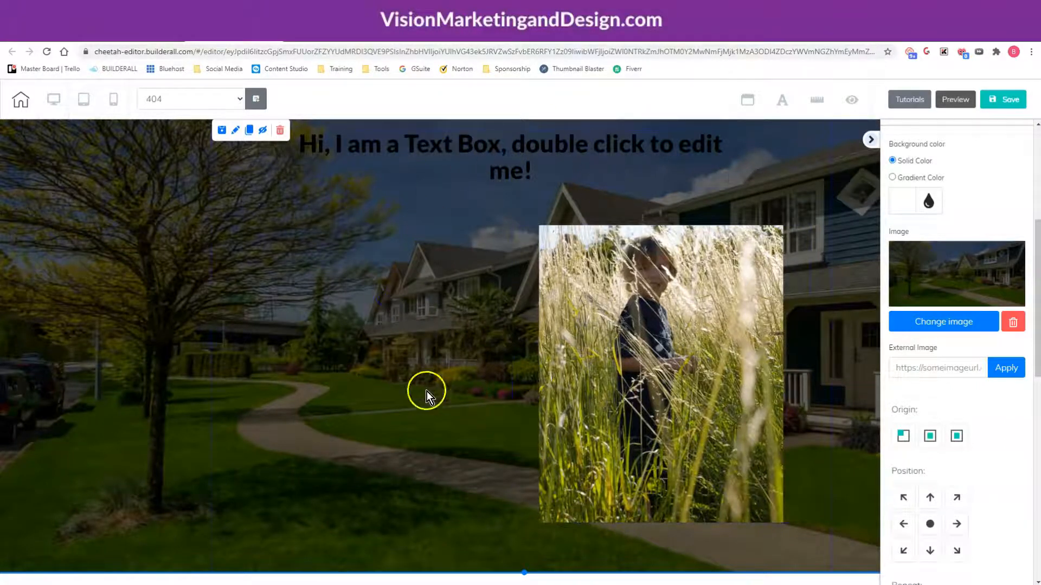
pyautogui.moveTo(638, 362); pyautogui.dragTo(639, 337)
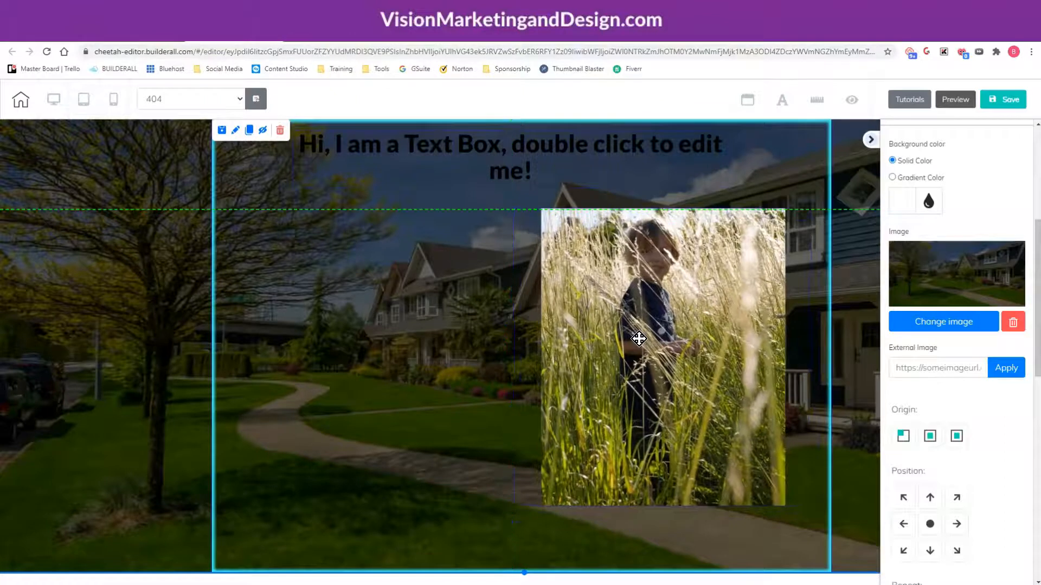
# - Replace the panel's heading text with "OOPS! Are you lost?"
pyautogui.click(524, 157)
pyautogui.click(295, 164)
pyautogui.doubleClick(557, 171)
pyautogui.moveTo(440, 168); pyautogui.dragTo(300, 159)
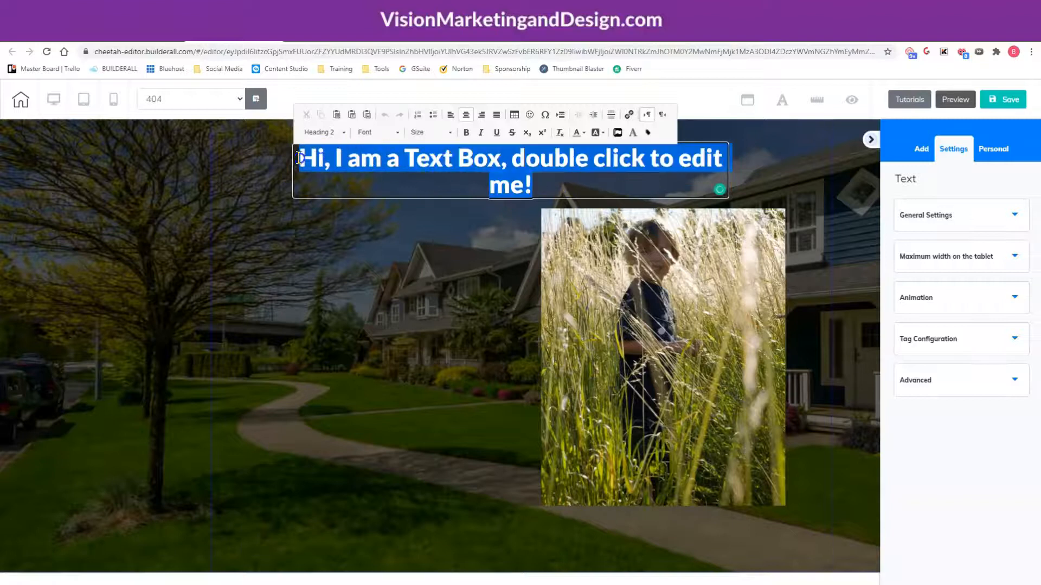
pyautogui.press('BackSpace')
pyautogui.write('OOP')
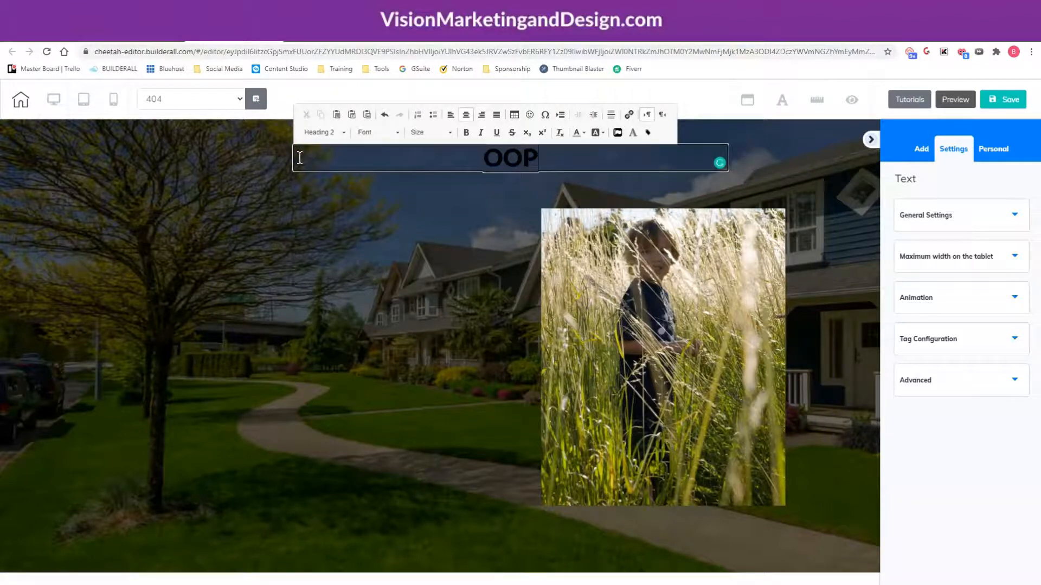
pyautogui.write('S! Are you lost?')
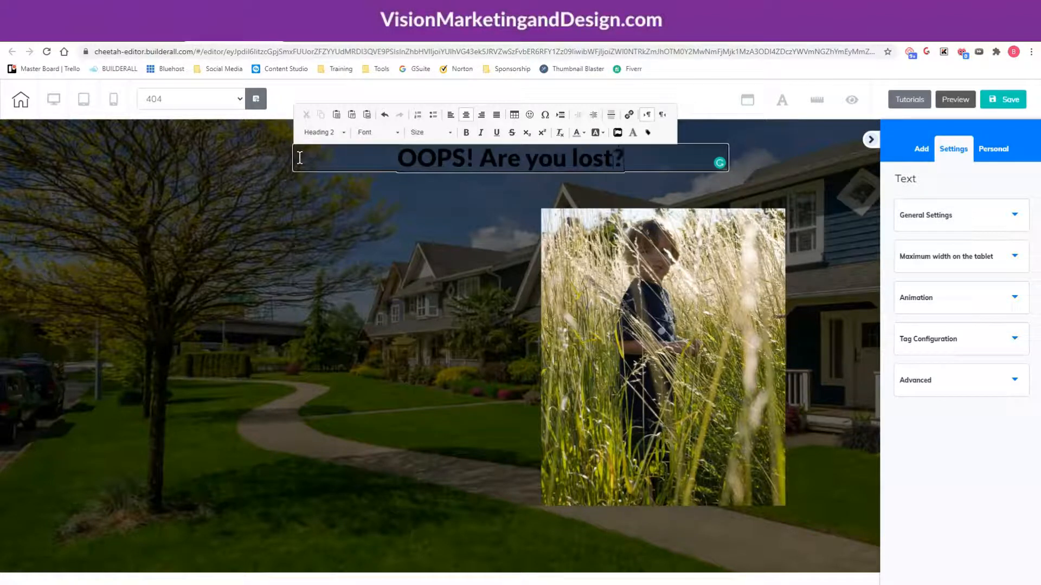
# - Make the "OOPS! Are you lost?" heading white and shift it slightly left and down above the photo
pyautogui.click(719, 166)
pyautogui.doubleClick(642, 145)
pyautogui.moveTo(633, 157); pyautogui.dragTo(392, 160)
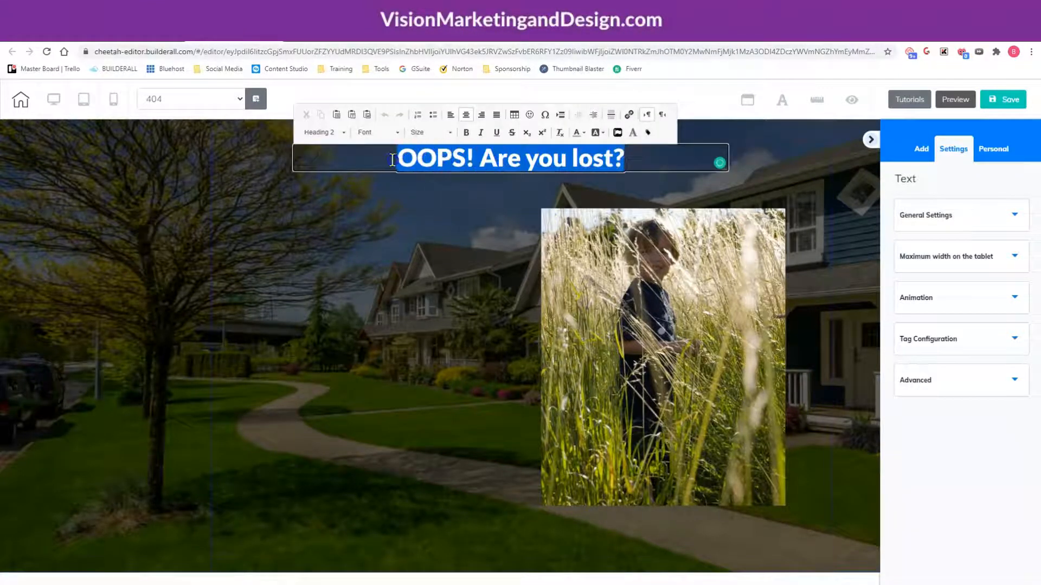
pyautogui.click(581, 133)
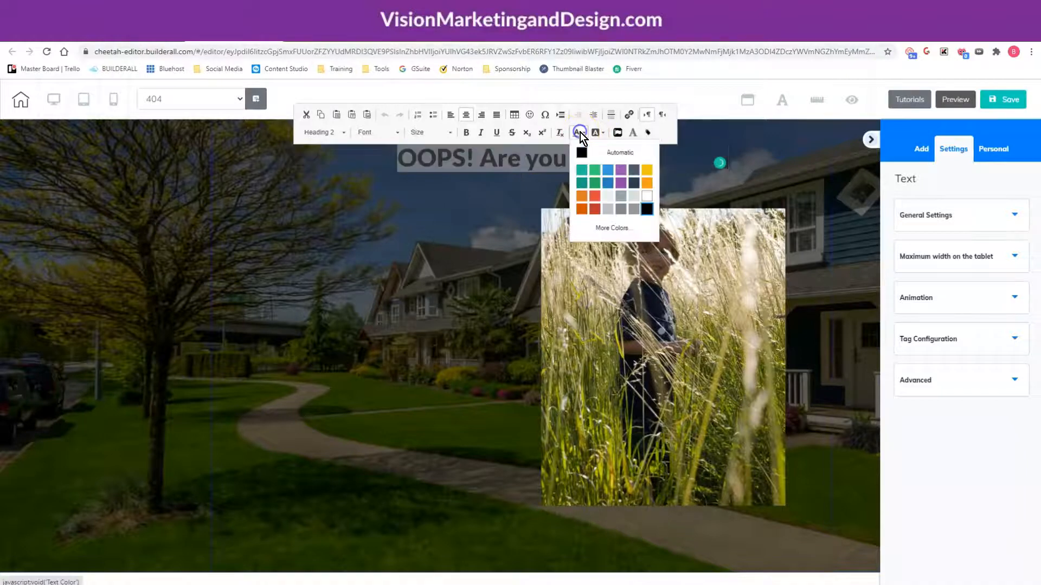
pyautogui.click(647, 196)
pyautogui.click(805, 164)
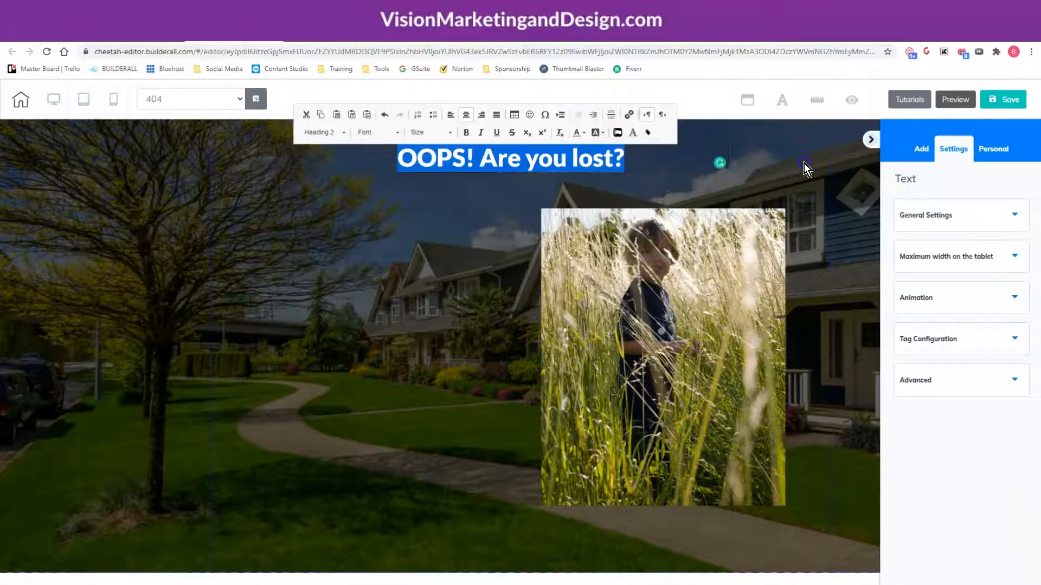
pyautogui.moveTo(506, 145); pyautogui.dragTo(459, 173)
# - Add a Title H2 text element to the panel, to the left of the boy's photo
pyautogui.click(916, 149)
pyautogui.click(979, 182)
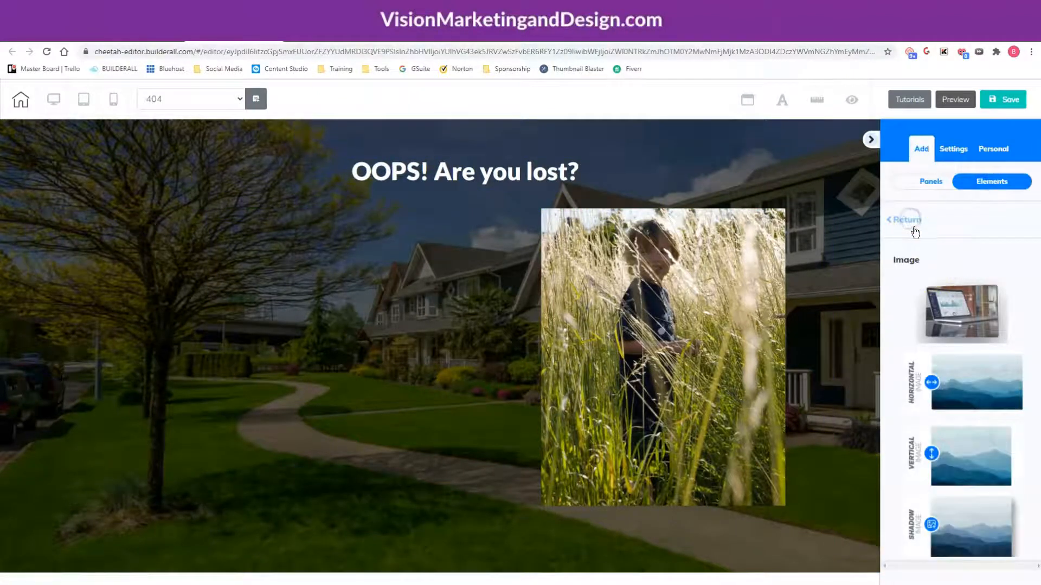
pyautogui.click(911, 223)
pyautogui.click(928, 254)
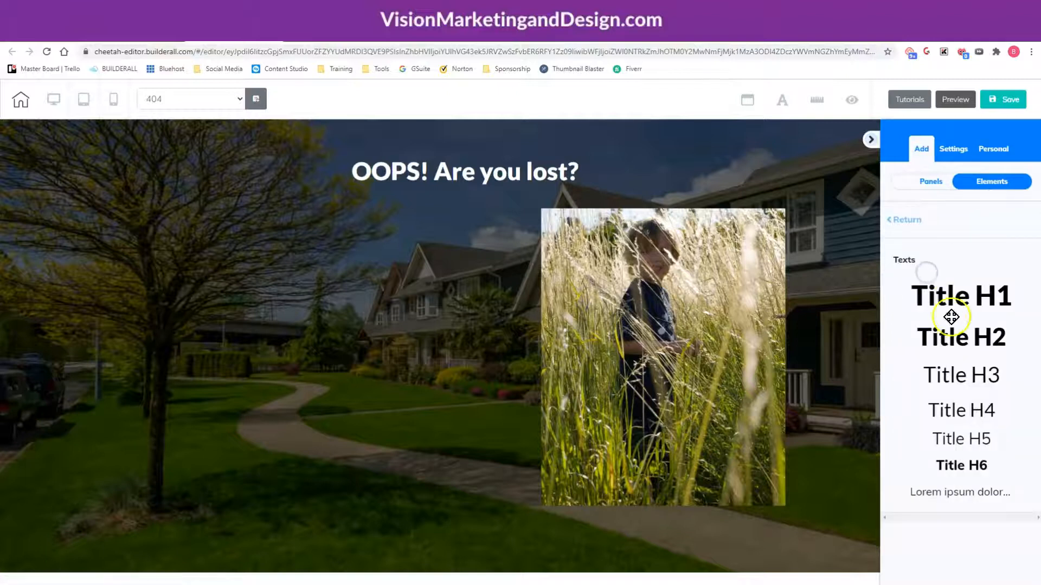
pyautogui.moveTo(977, 341); pyautogui.dragTo(324, 277)
# - Change the text color of the new Title H2 element to white
pyautogui.click(381, 280)
pyautogui.doubleClick(427, 275)
pyautogui.click(534, 249)
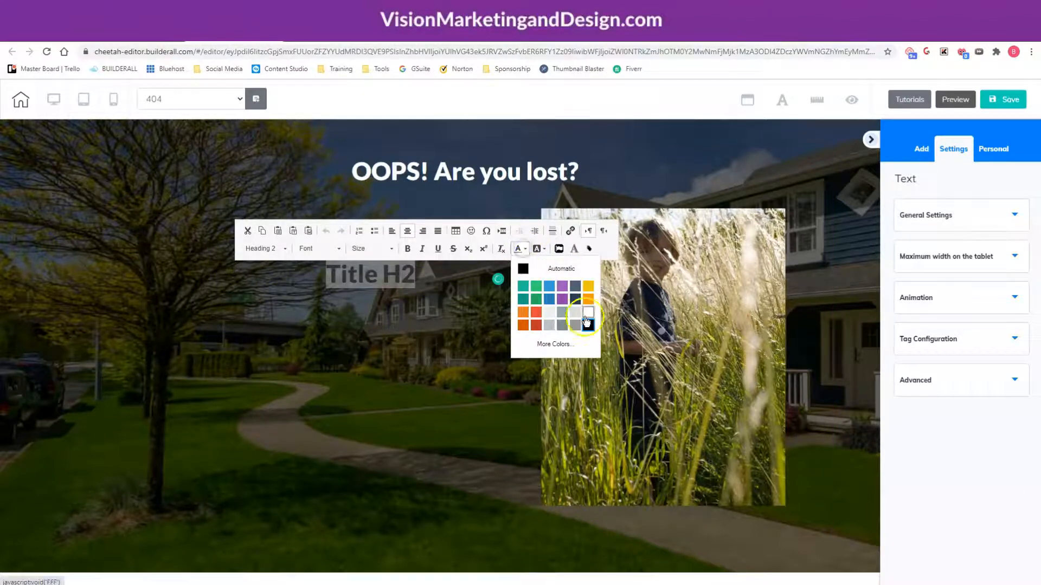
pyautogui.click(584, 322)
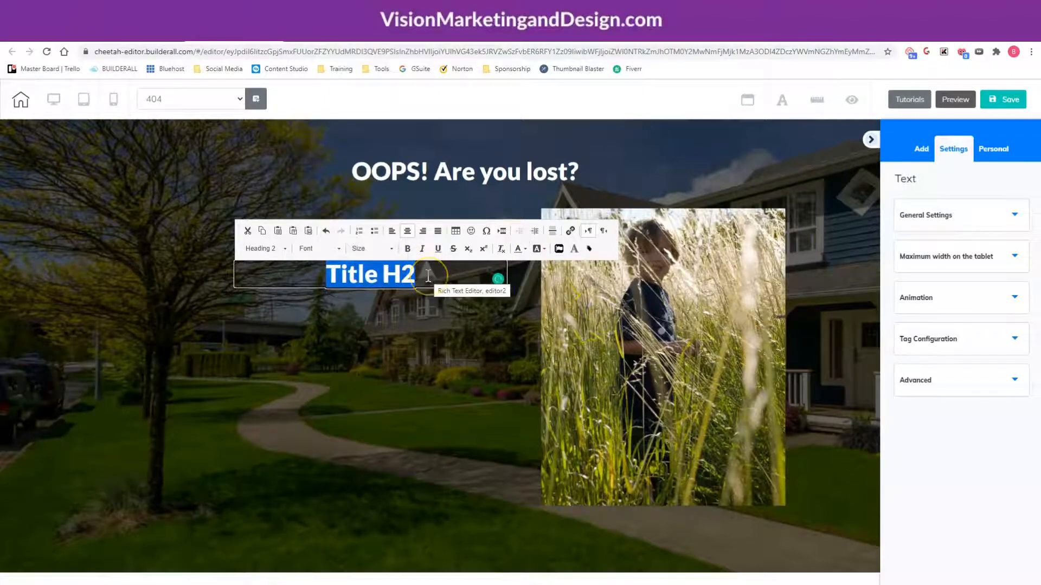
# - Try to replace the white Title H2 text beside the photo with "Let me help you find your way home!"
pyautogui.write('Let me he')
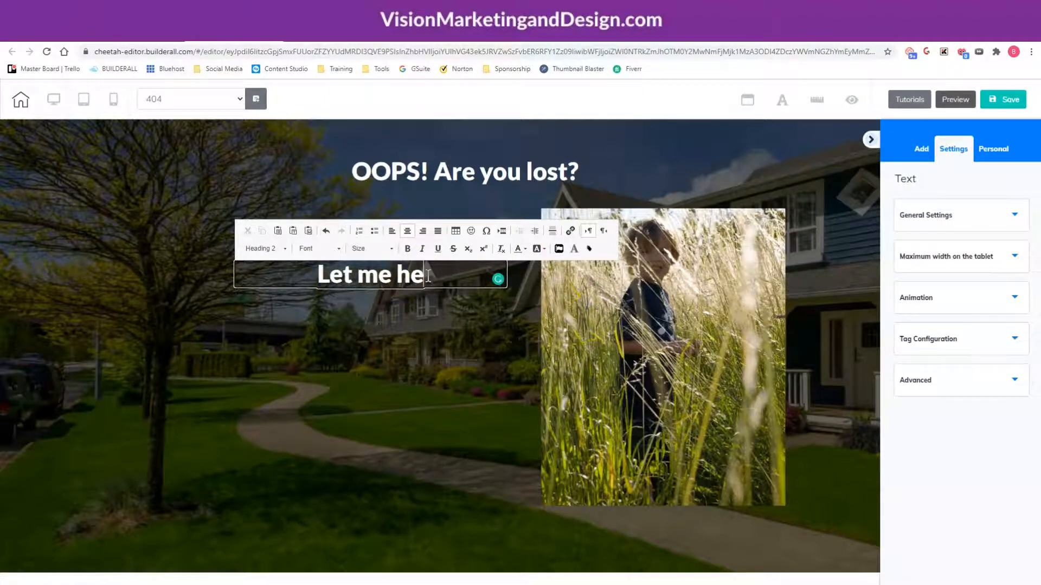
pyautogui.write('lp you find')
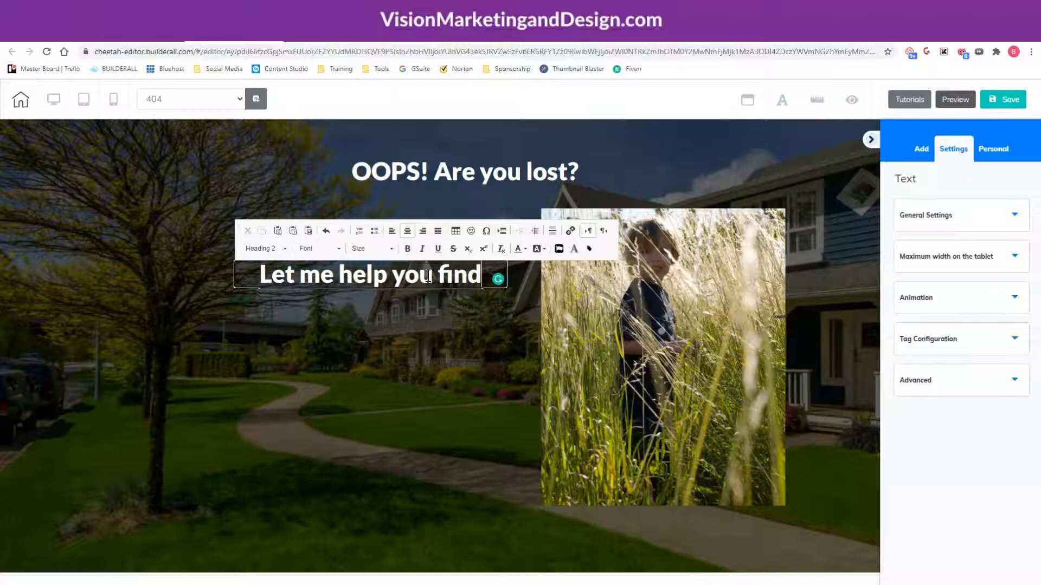
pyautogui.write(' your way home')
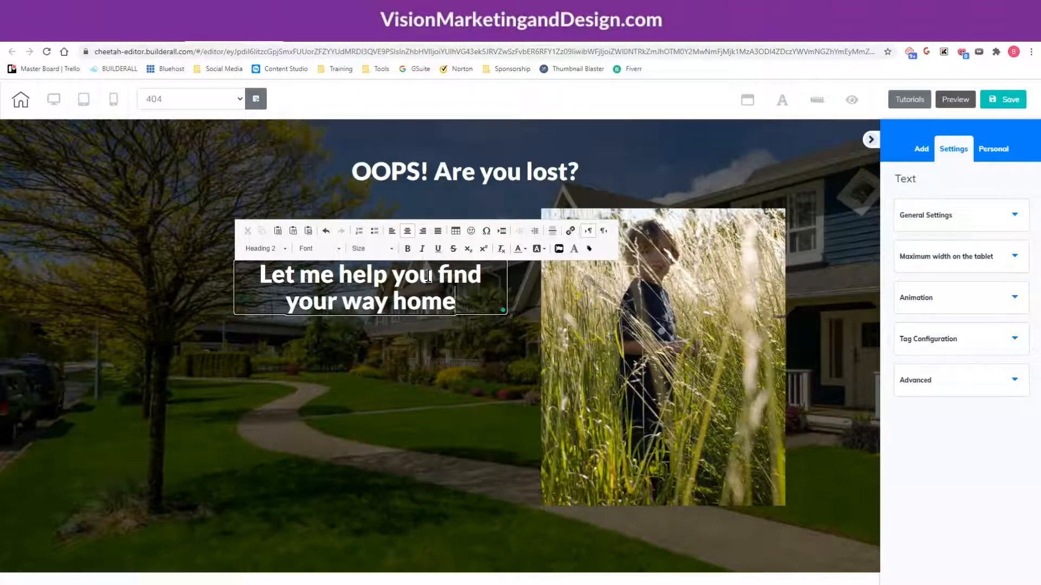
pyautogui.write('!')
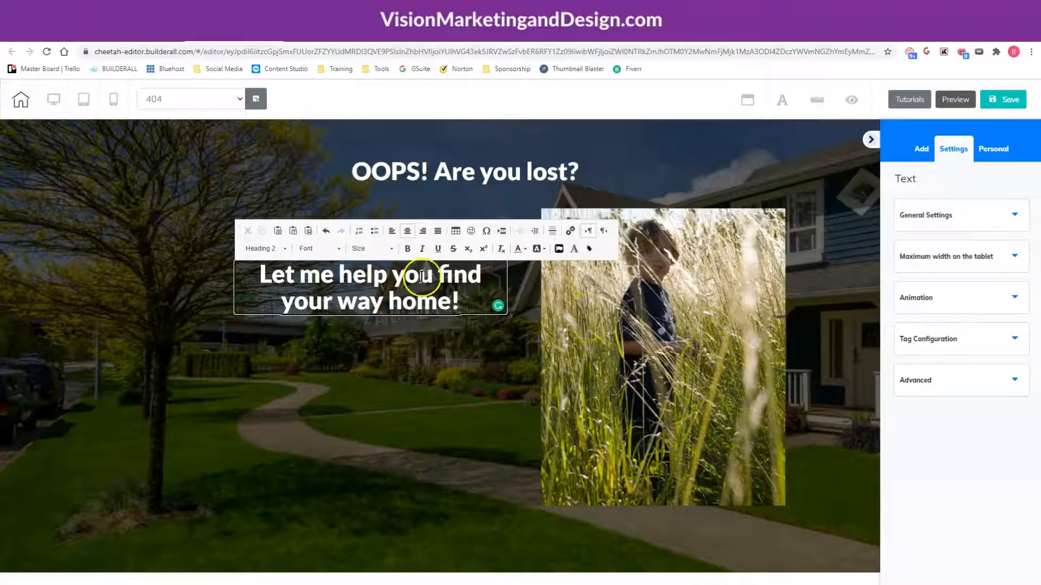
pyautogui.click(459, 167)
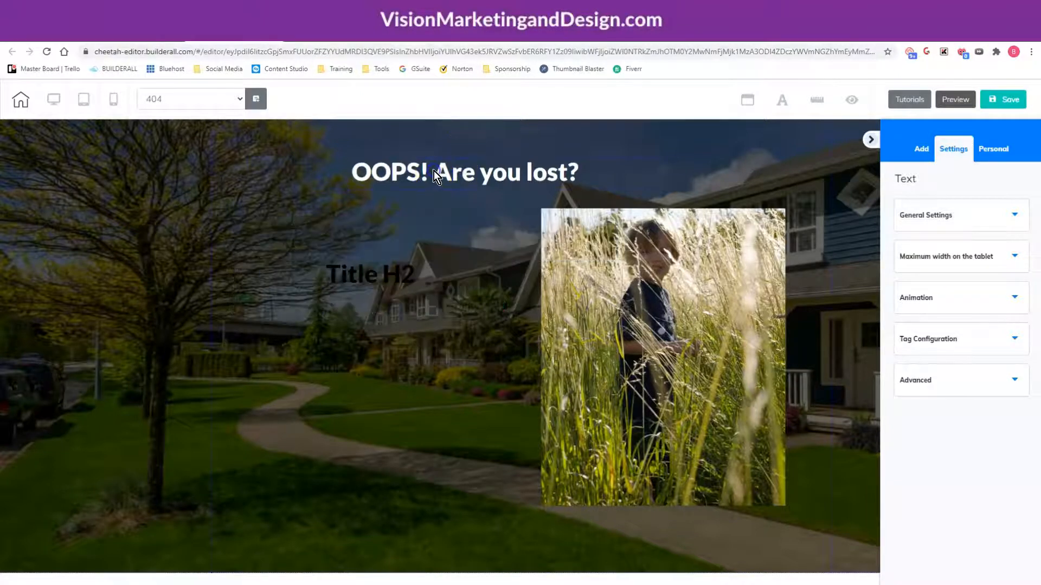
# - Change the "OOPS! Are you lost?" heading's style to Heading 1
pyautogui.click(434, 171)
pyautogui.moveTo(322, 171); pyautogui.dragTo(579, 173)
pyautogui.click(277, 146)
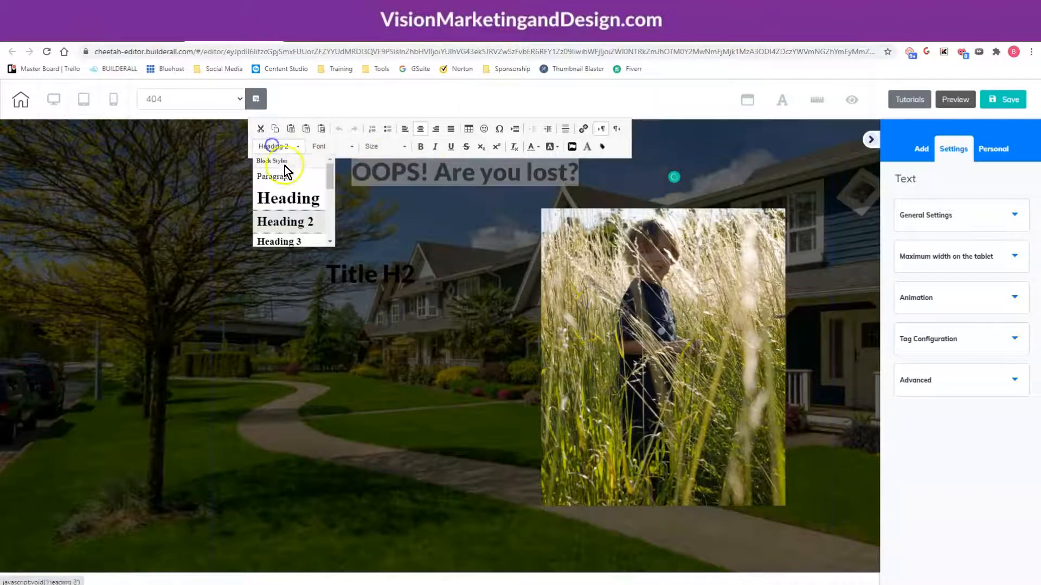
pyautogui.click(294, 203)
pyautogui.click(415, 278)
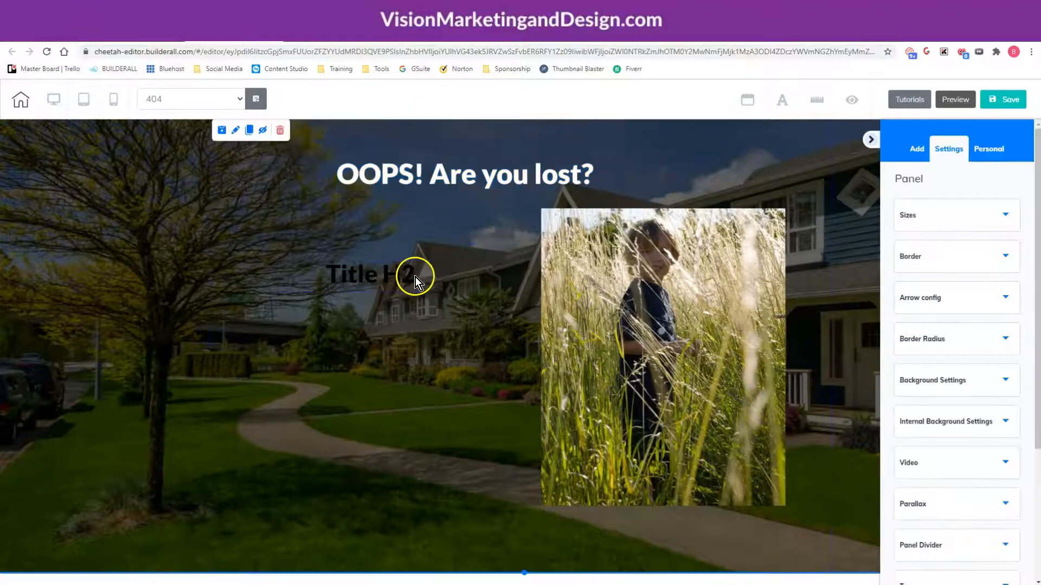
# - Replace the Title H2 text beside the photo with "Let me help you find your way home!"
pyautogui.click(415, 277)
pyautogui.moveTo(415, 277); pyautogui.dragTo(321, 276)
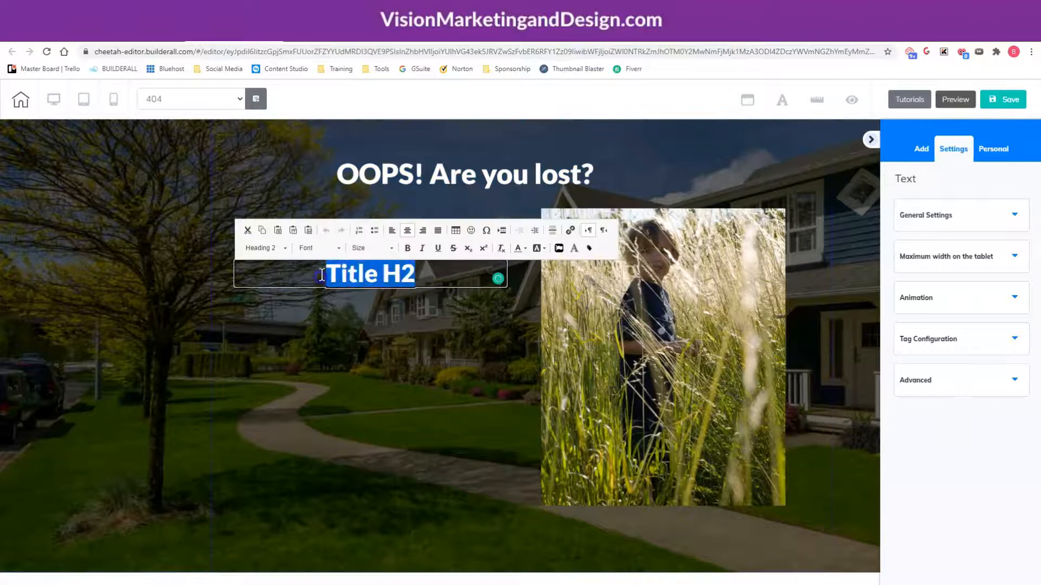
pyautogui.write('Let me he')
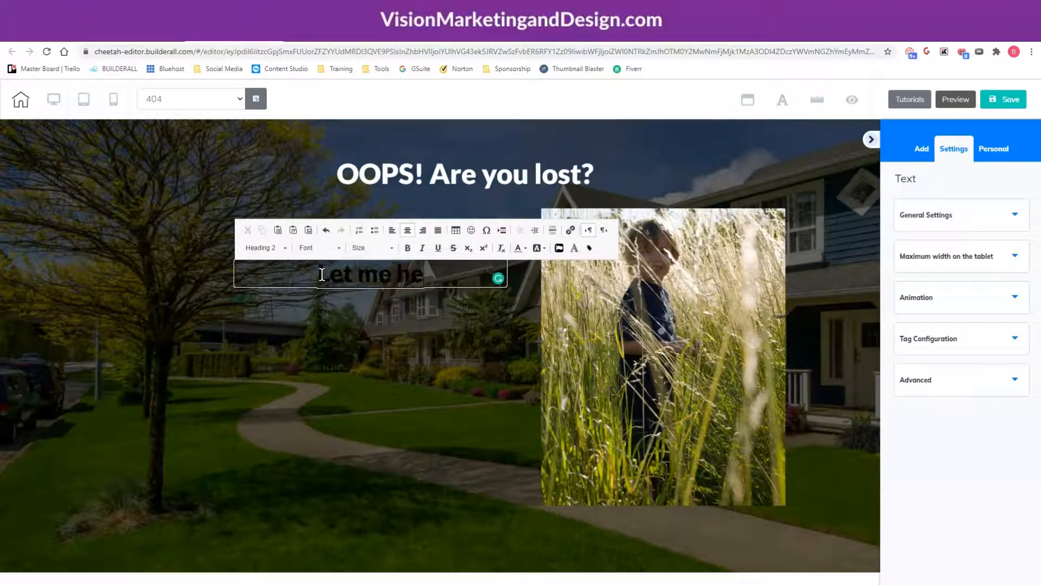
pyautogui.write('lp you find your way!')
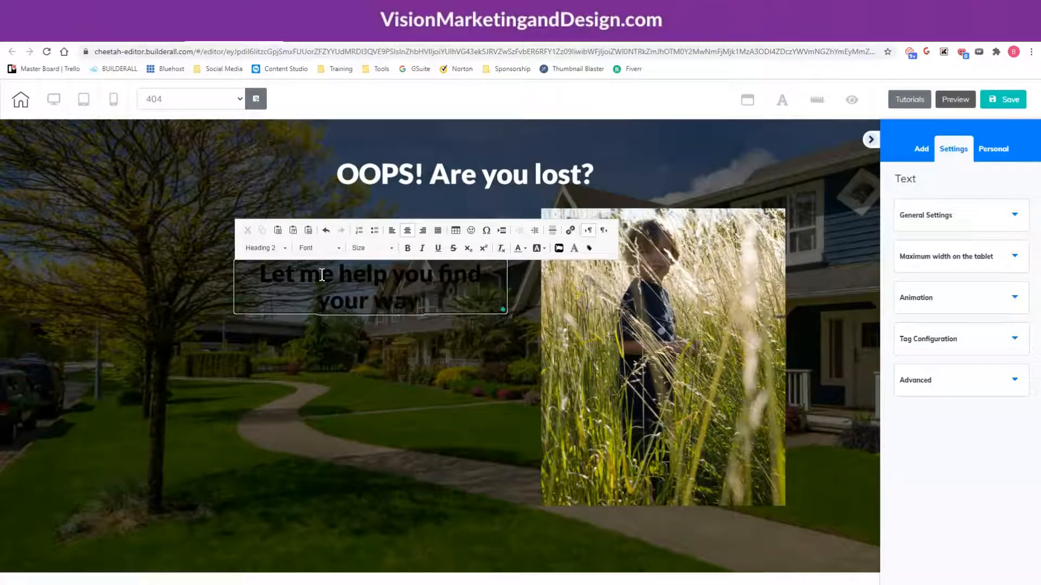
pyautogui.press('BackSpace')
pyautogui.write('home')
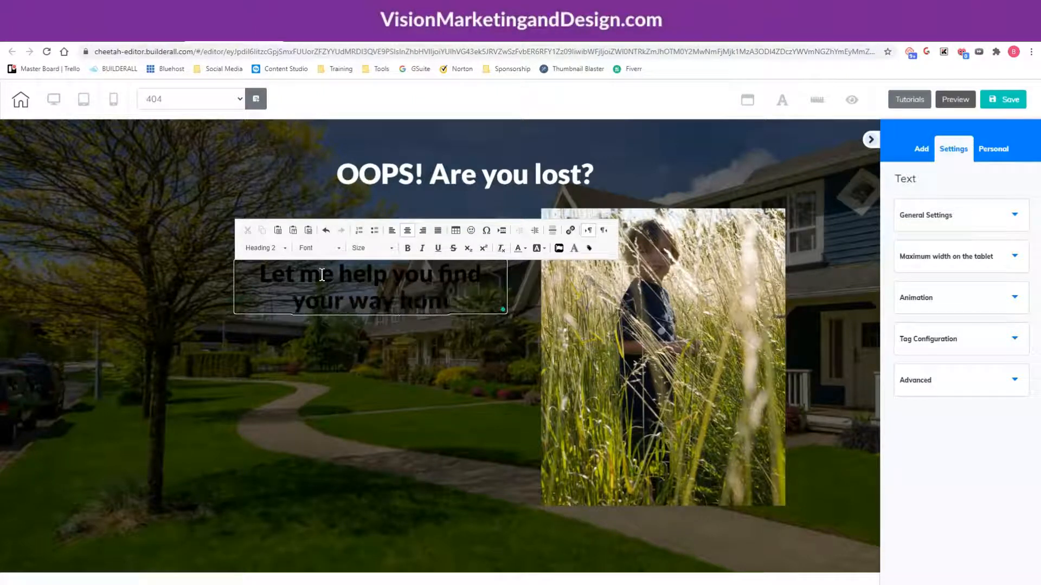
pyautogui.write('!')
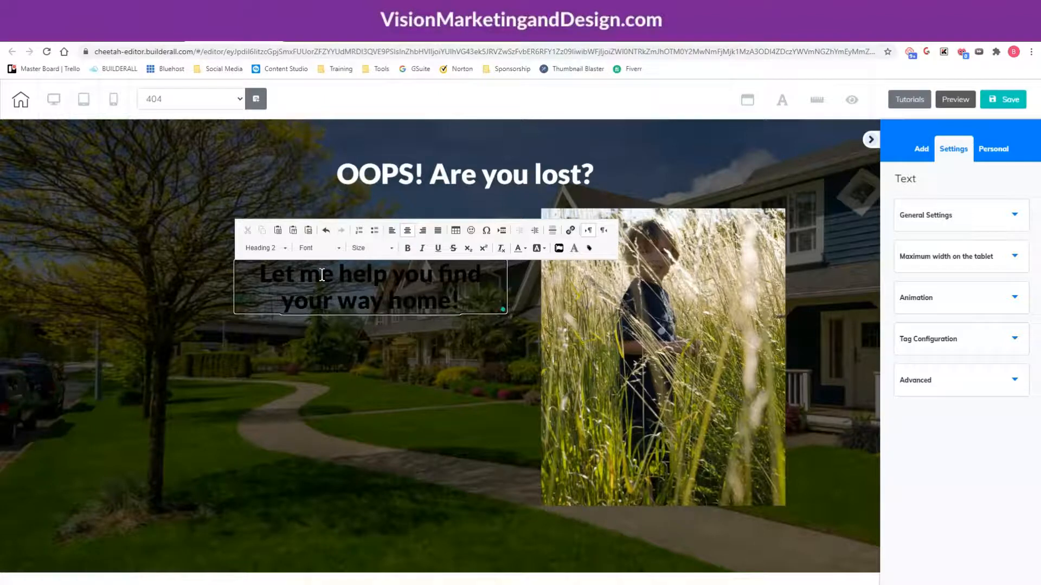
# - Change the color of the "Let me help you find your way home!" text to white
pyautogui.moveTo(262, 275); pyautogui.dragTo(481, 324)
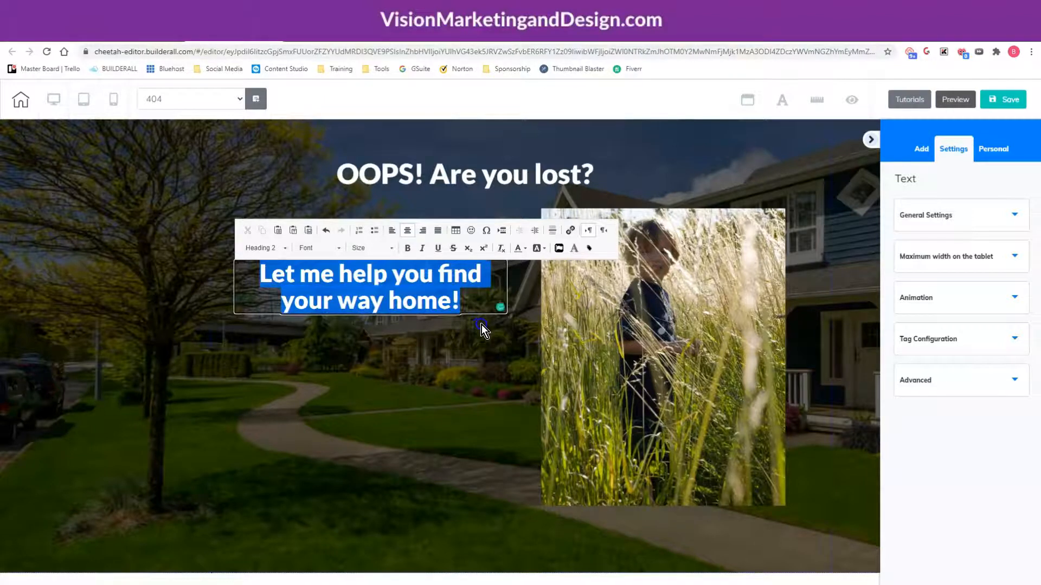
pyautogui.click(526, 249)
pyautogui.click(587, 317)
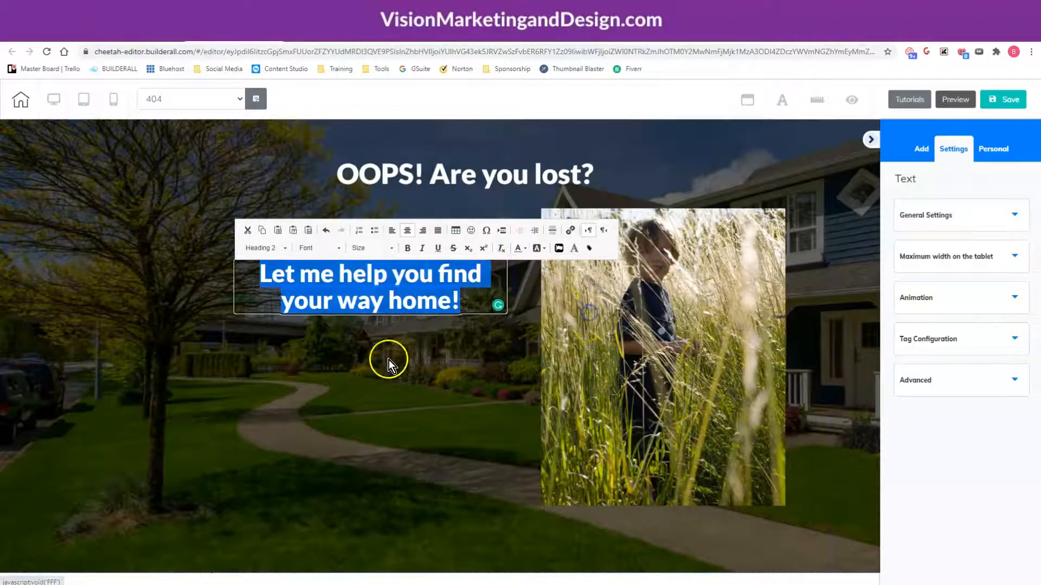
pyautogui.click(390, 360)
# - Shift the subheading slightly down and right, and center the "OOPS! Are you lost?" heading horizontally in the panel
pyautogui.moveTo(389, 297)
pyautogui.mouseDown()
pyautogui.moveTo(369, 302)
pyautogui.moveTo(405, 310)
pyautogui.mouseUp()
pyautogui.moveTo(431, 177); pyautogui.dragTo(470, 166)
pyautogui.click(351, 161)
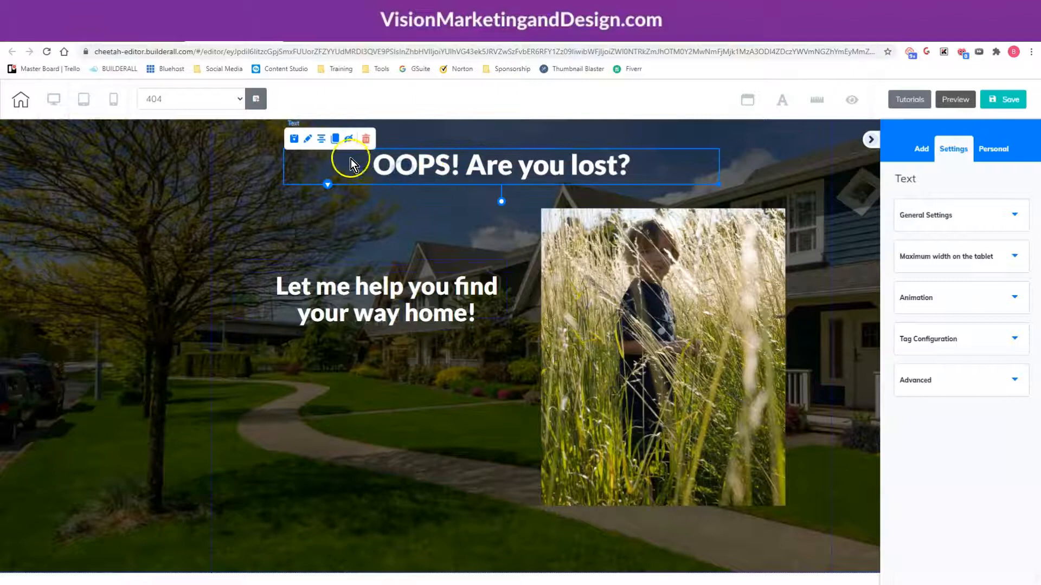
pyautogui.click(321, 139)
# - Move the "Let me help you find your way home!" subheading lower beside the photo and left-align its text
pyautogui.moveTo(409, 291); pyautogui.dragTo(384, 343)
pyautogui.doubleClick(250, 336)
pyautogui.moveTo(249, 336); pyautogui.dragTo(451, 367)
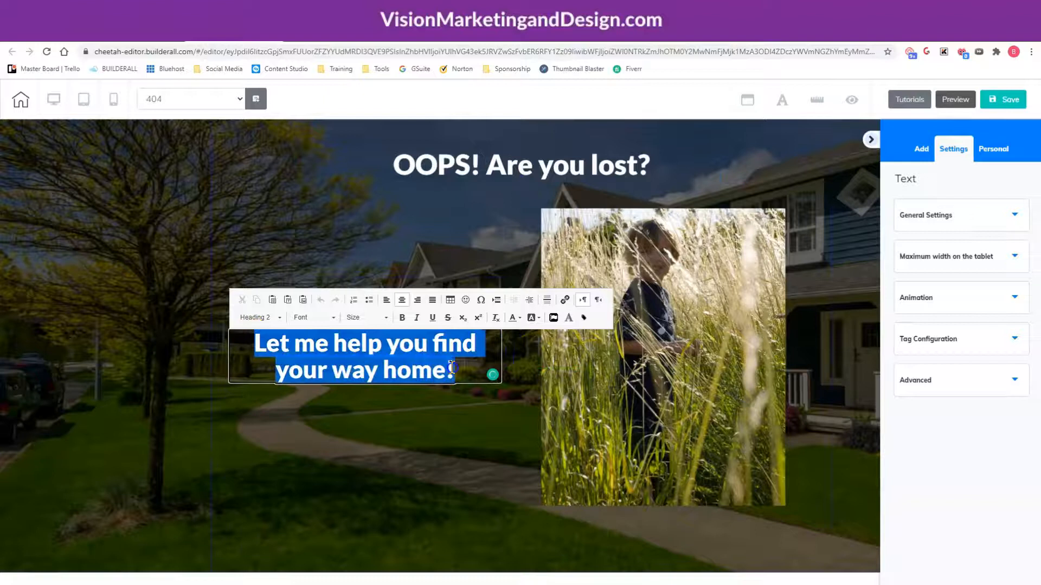
pyautogui.click(386, 299)
pyautogui.click(513, 174)
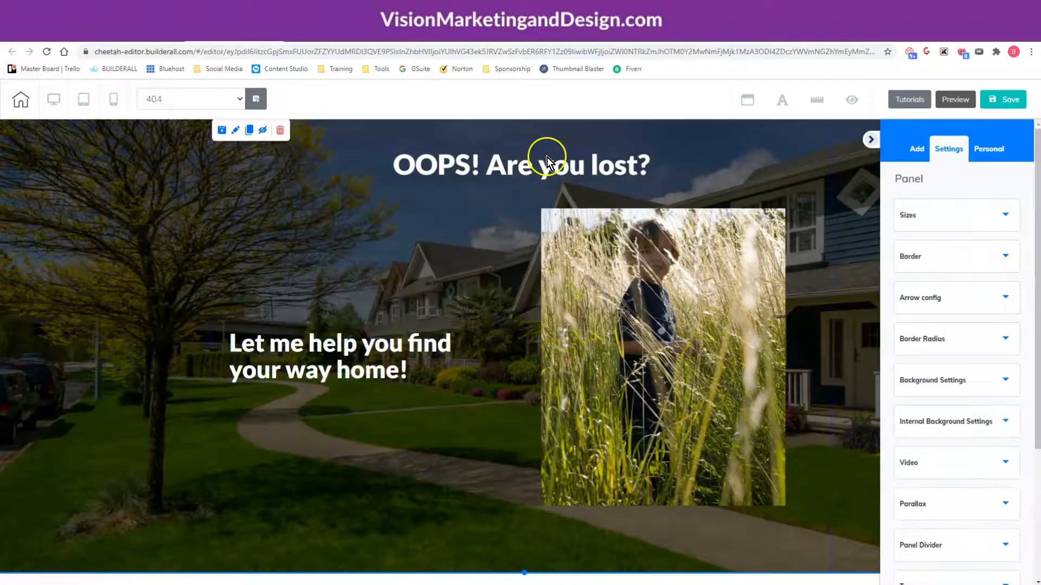
# - Narrow the "OOPS! Are you lost?" text box and move it left of the photo, above the subheading
pyautogui.click(655, 173)
pyautogui.moveTo(738, 184); pyautogui.dragTo(610, 171)
pyautogui.moveTo(512, 165); pyautogui.dragTo(412, 276)
# - Left-align the "OOPS! Are you lost?" text and move both text elements up, stacked closely together beside the photo
pyautogui.doubleClick(256, 277)
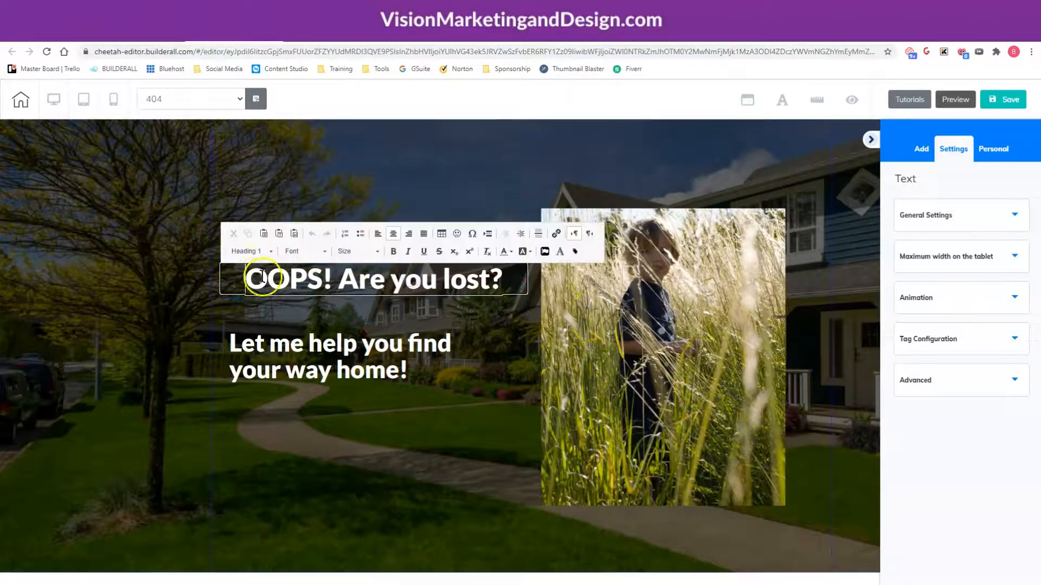
pyautogui.click(378, 233)
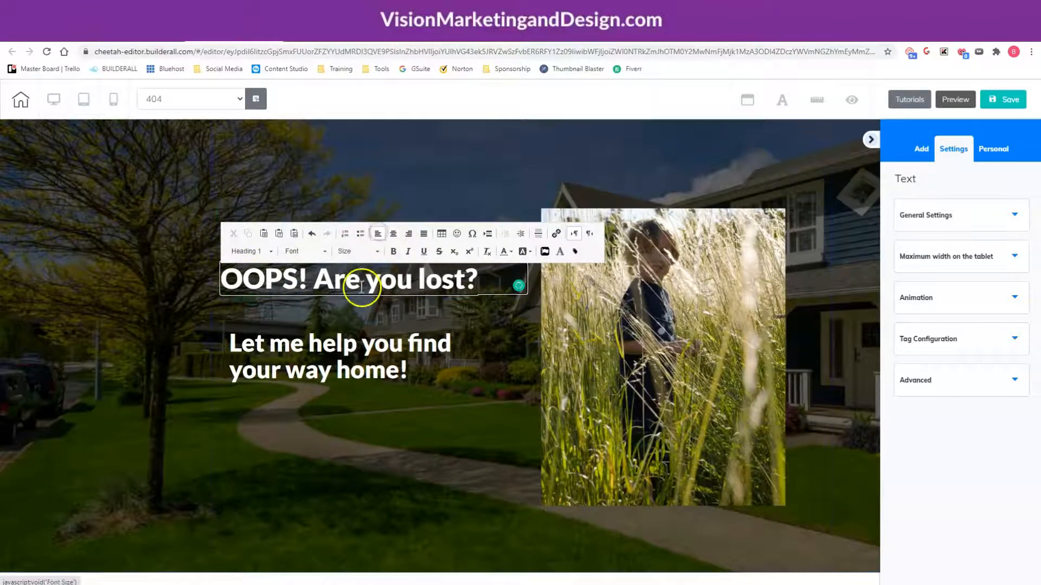
pyautogui.click(440, 437)
pyautogui.moveTo(396, 285); pyautogui.dragTo(402, 259)
pyautogui.moveTo(392, 350); pyautogui.dragTo(390, 297)
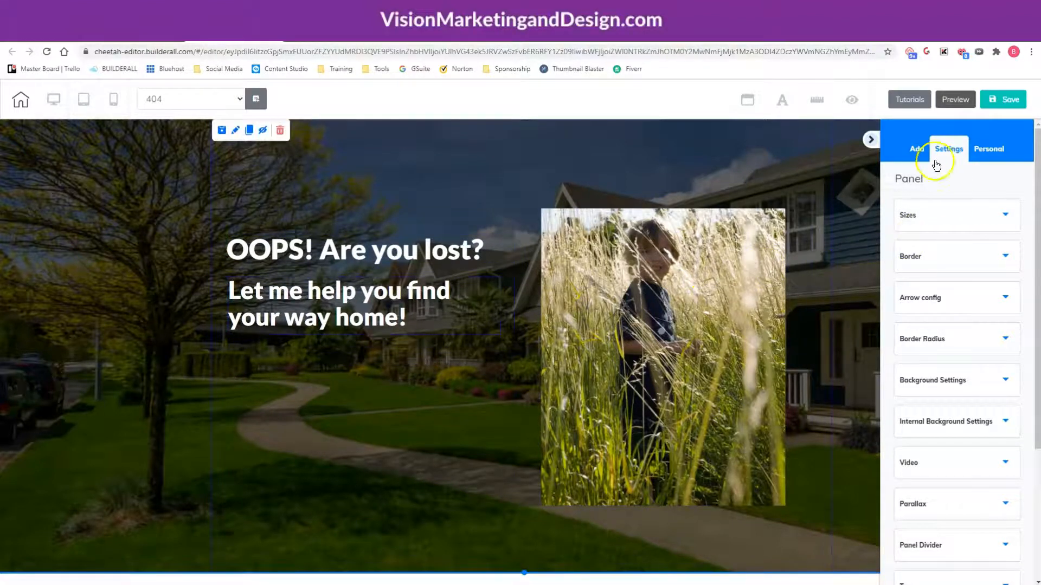
# - Add the green rectangular "Register Now" button element below the subheading, lined up with its left edge
pyautogui.click(916, 151)
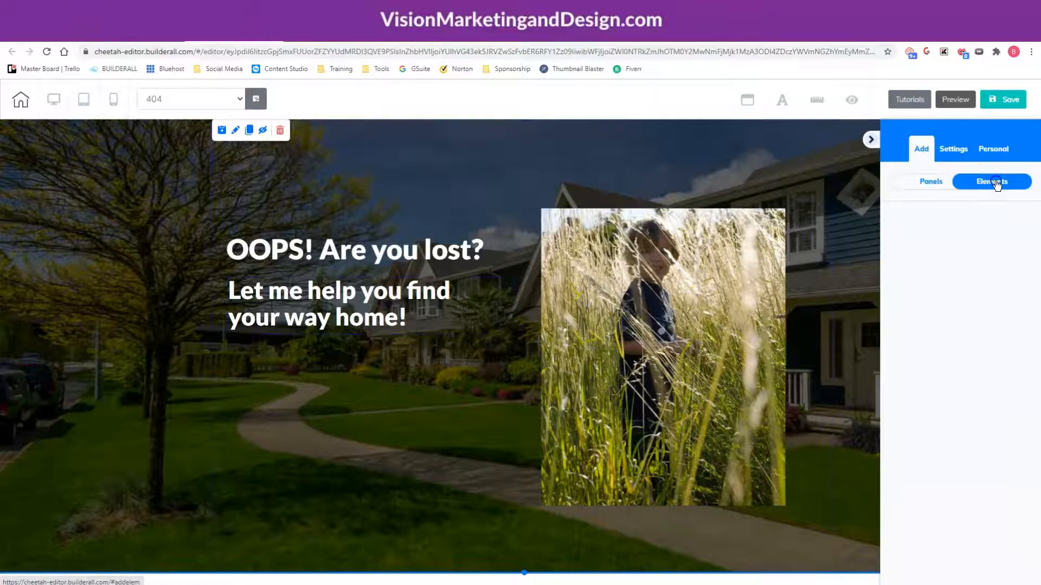
pyautogui.click(908, 223)
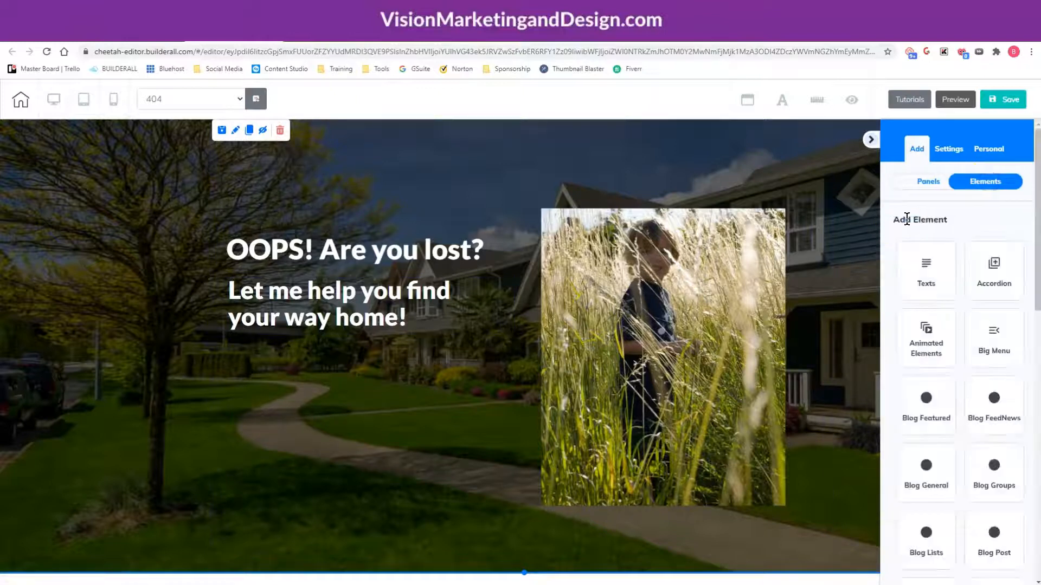
pyautogui.scroll(-3, 957, 326)
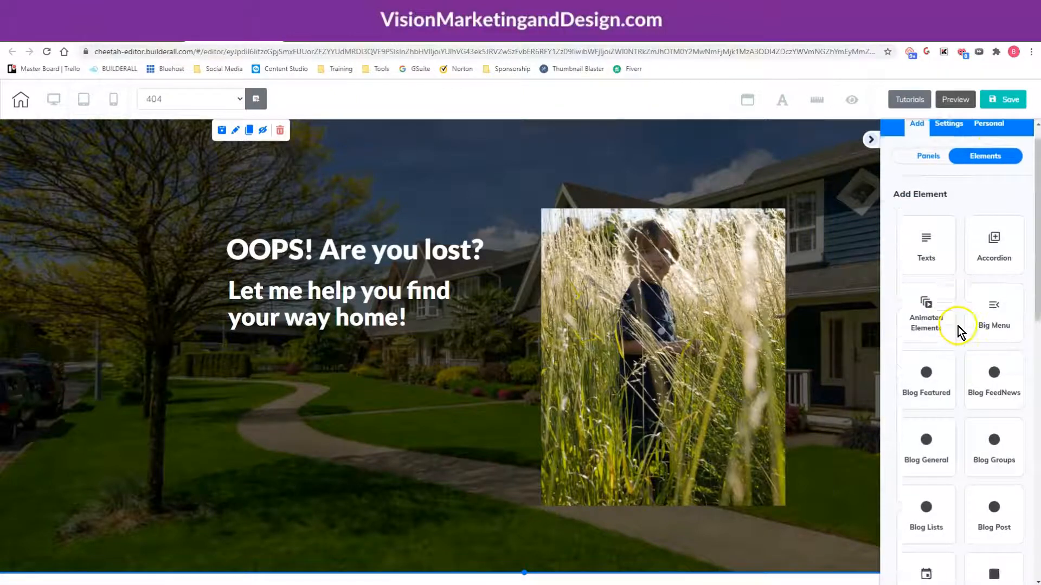
pyautogui.scroll(-4, 958, 328)
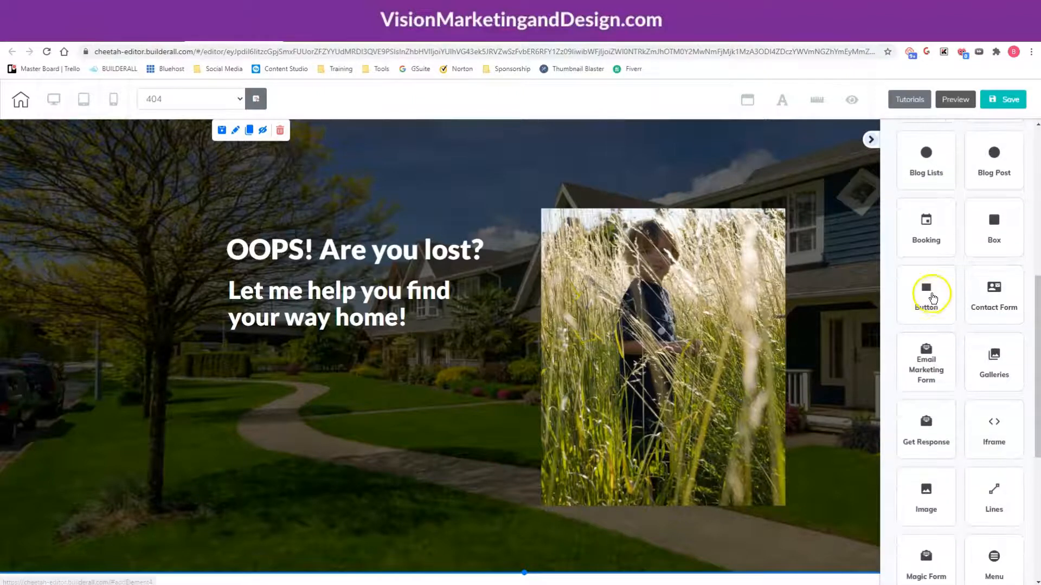
pyautogui.click(932, 295)
pyautogui.moveTo(932, 293); pyautogui.dragTo(320, 376)
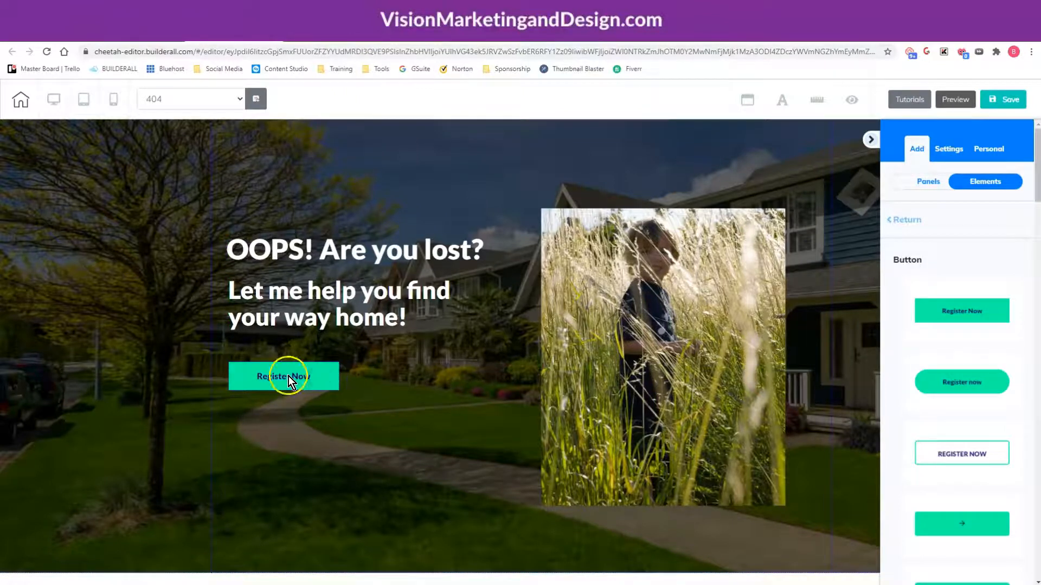
# - Change the button's headline to "Return Home"
pyautogui.click(288, 376)
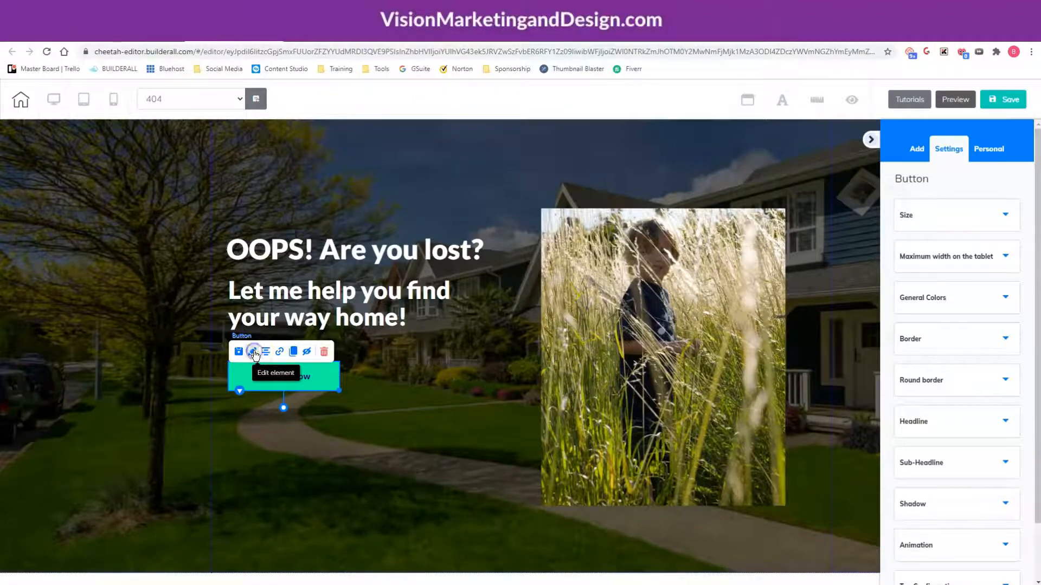
pyautogui.click(944, 429)
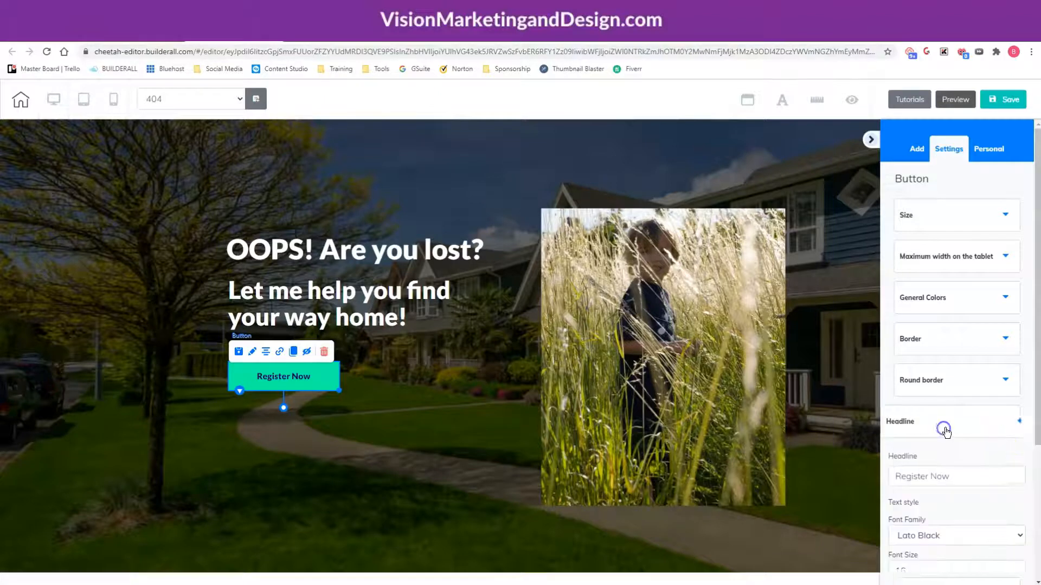
pyautogui.scroll(-2, 999, 449)
pyautogui.moveTo(953, 369); pyautogui.dragTo(891, 375)
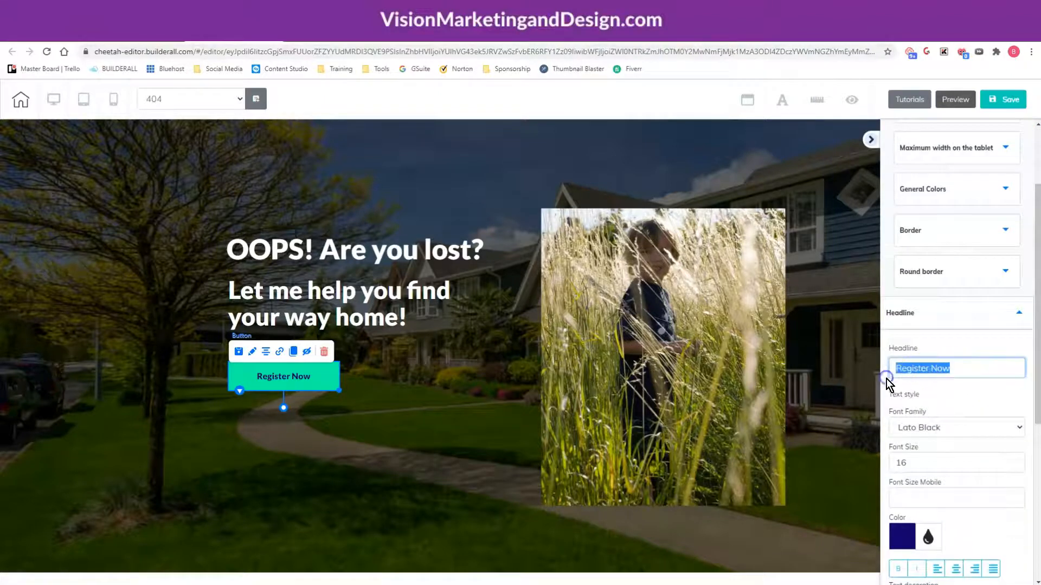
pyautogui.write('Return')
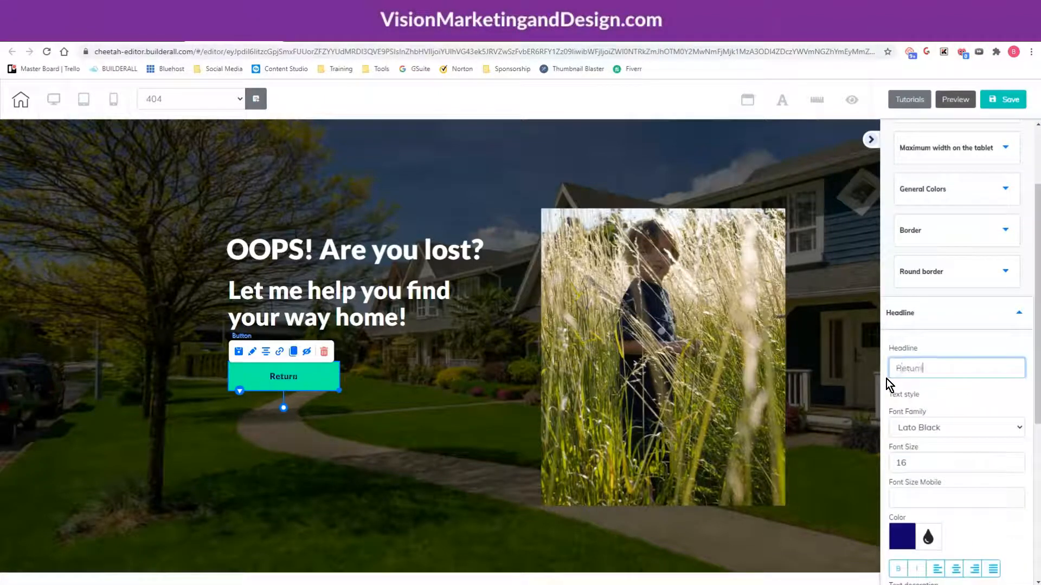
pyautogui.write(' Home')
# - Search the icon list for "arrow" and add the outlined right-pointing arrow icon to the Return Home button
pyautogui.scroll(-2, 984, 457)
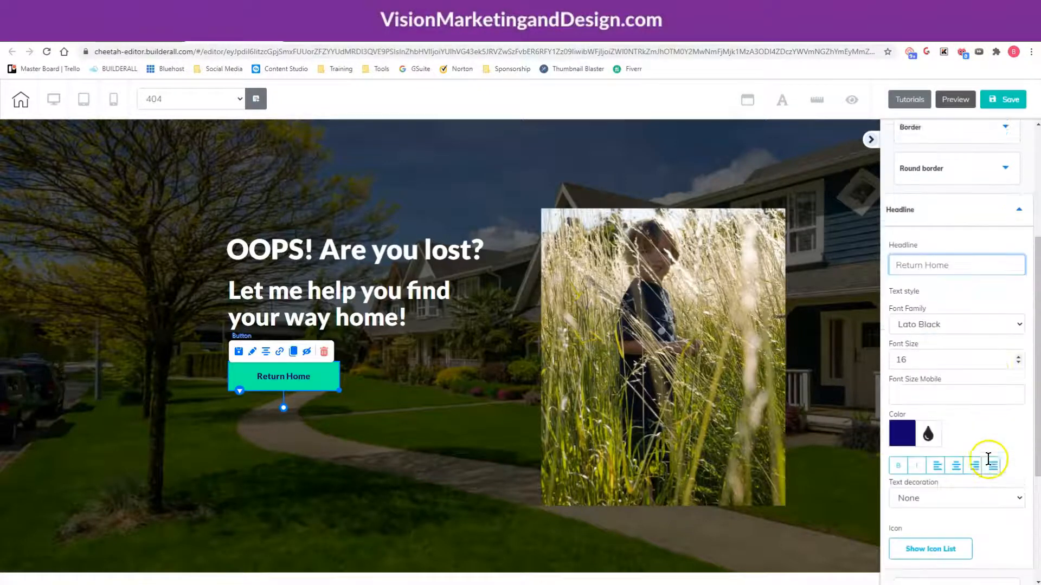
pyautogui.click(931, 545)
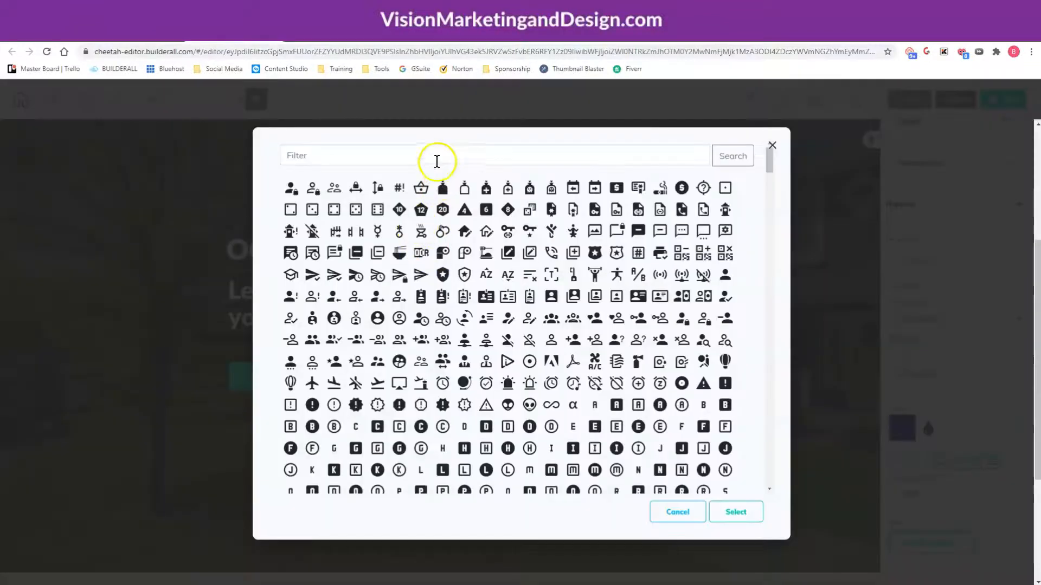
pyautogui.click(437, 157)
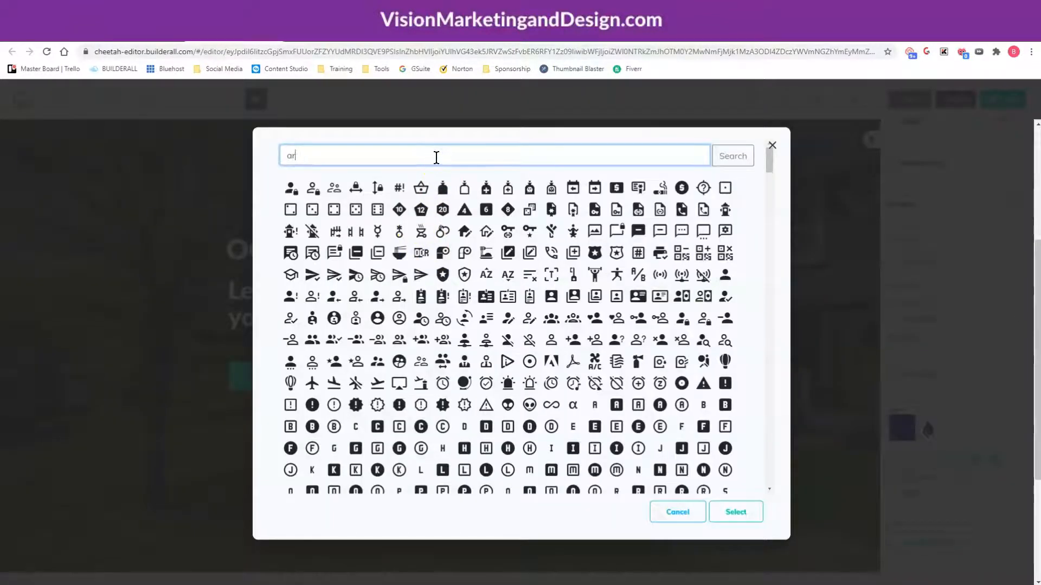
pyautogui.click(730, 165)
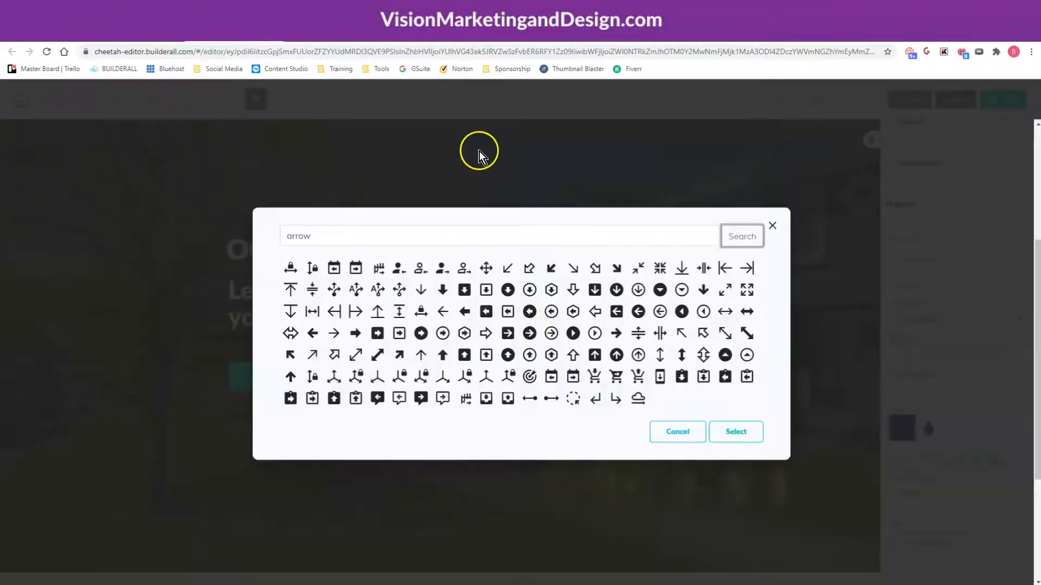
pyautogui.click(487, 333)
pyautogui.click(733, 432)
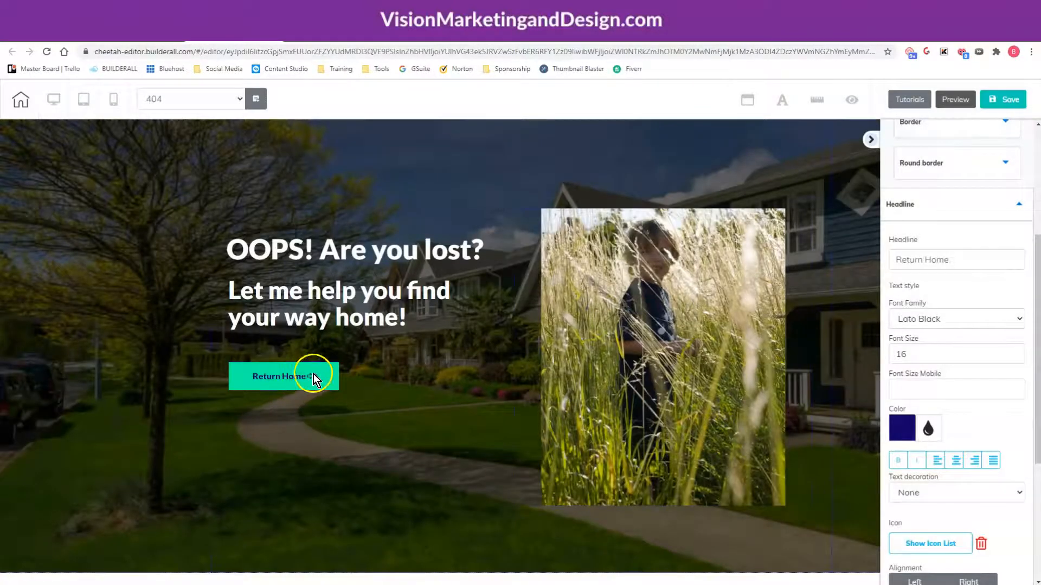
pyautogui.click(328, 380)
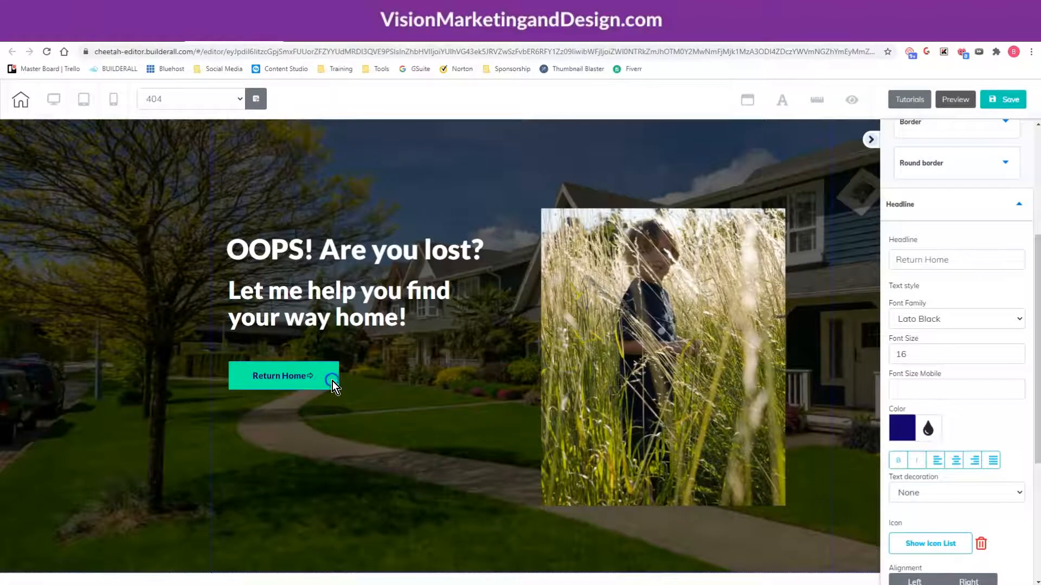
# - Widen the Return Home button to the right and set its headline text color to white (FFFFFF)
pyautogui.click(331, 381)
pyautogui.moveTo(340, 392); pyautogui.dragTo(409, 389)
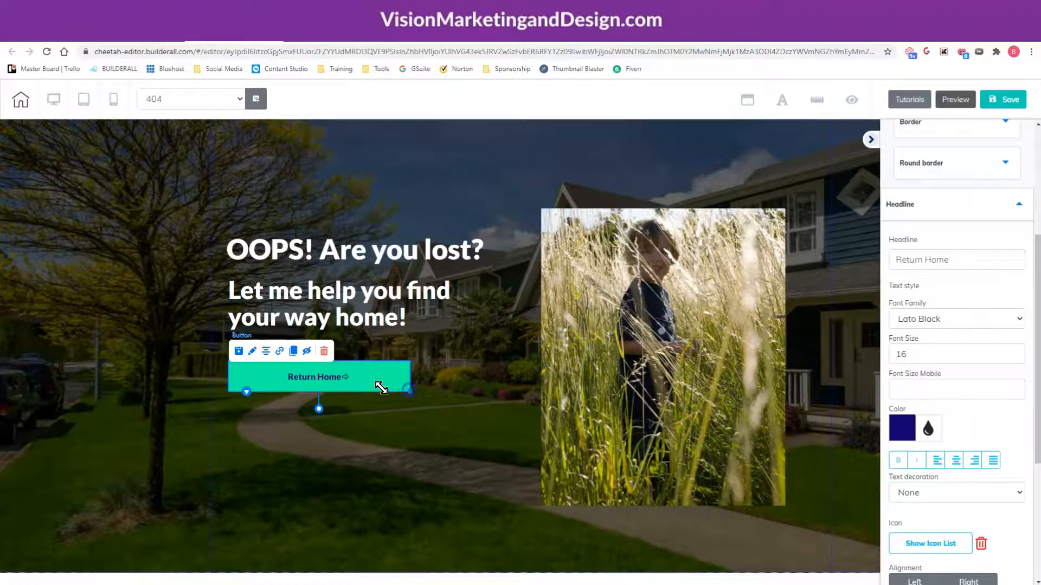
pyautogui.click(902, 434)
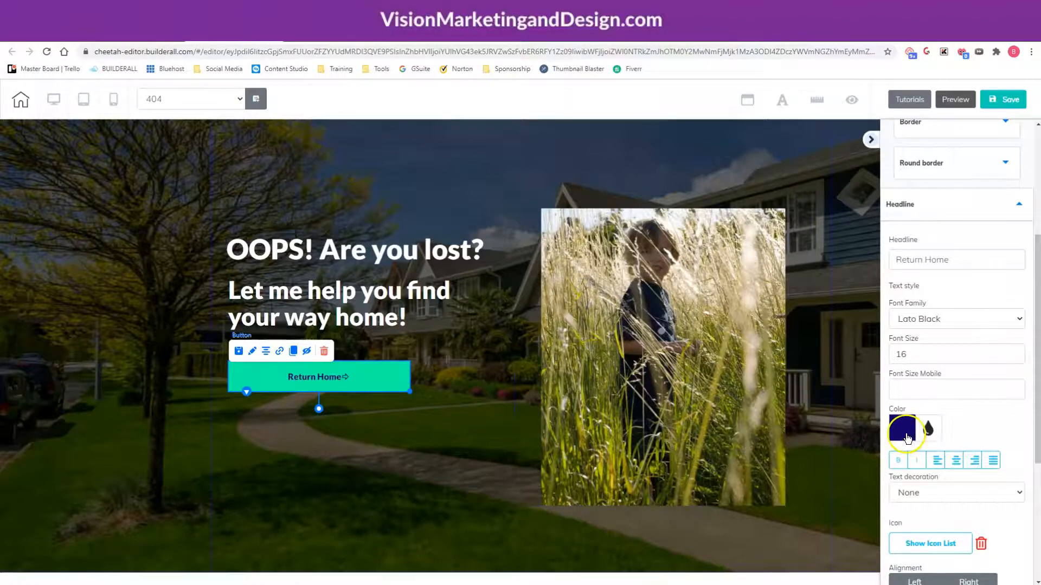
pyautogui.click(982, 286)
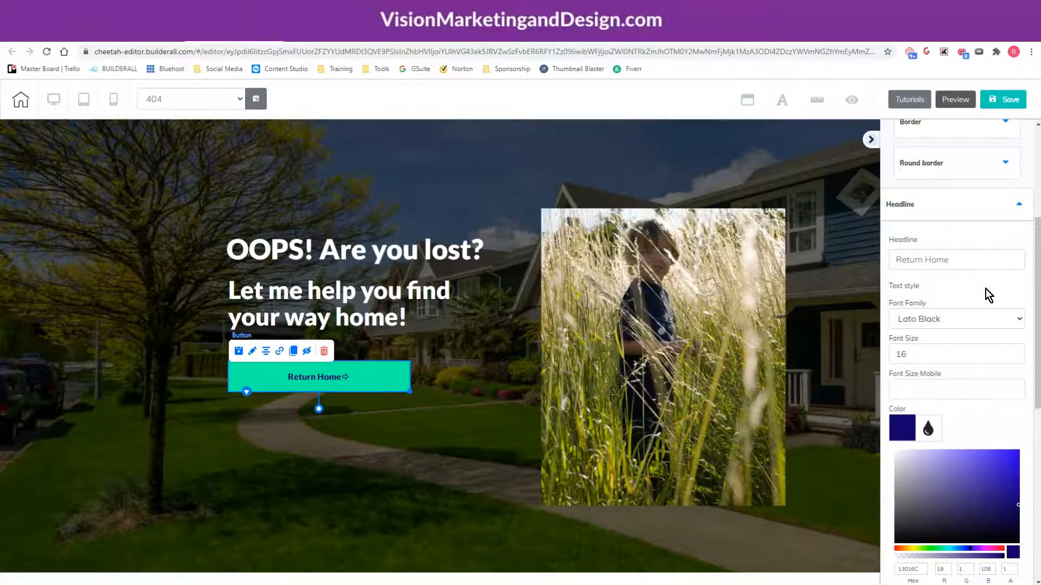
pyautogui.scroll(-1, 986, 289)
pyautogui.scroll(2, 985, 289)
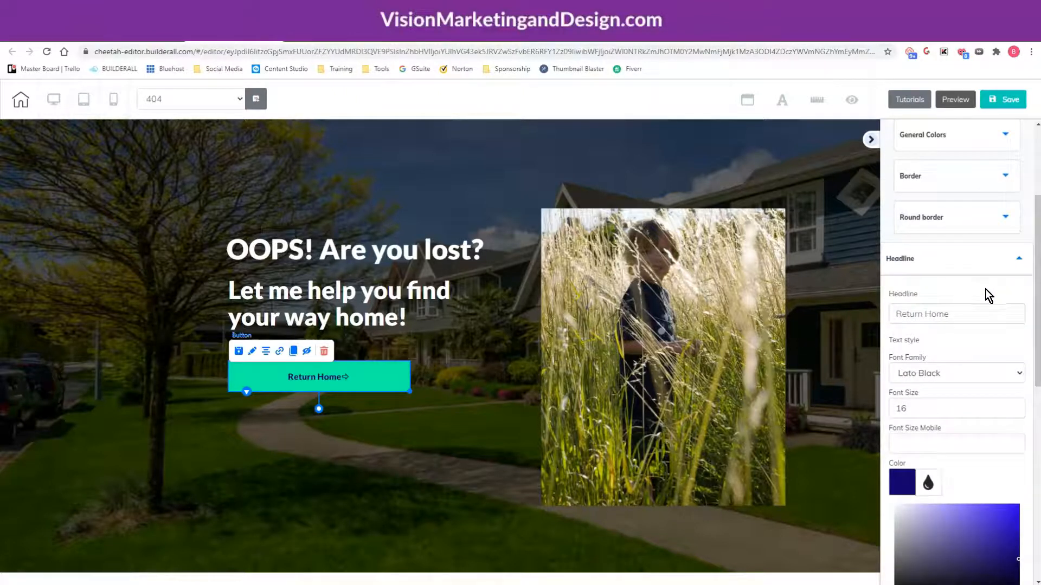
pyautogui.scroll(2, 956, 304)
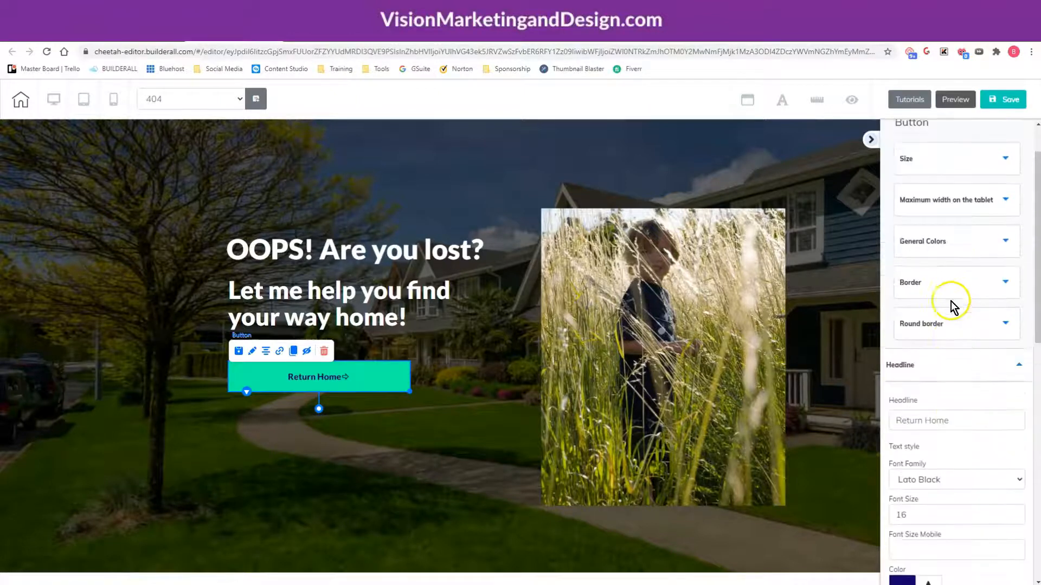
pyautogui.scroll(1, 954, 307)
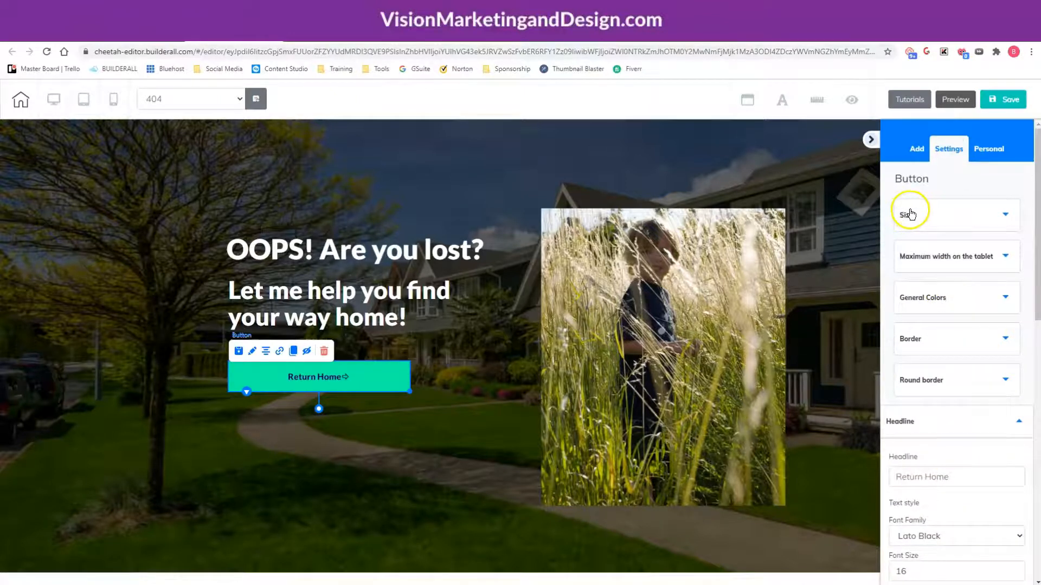
pyautogui.scroll(-5, 995, 434)
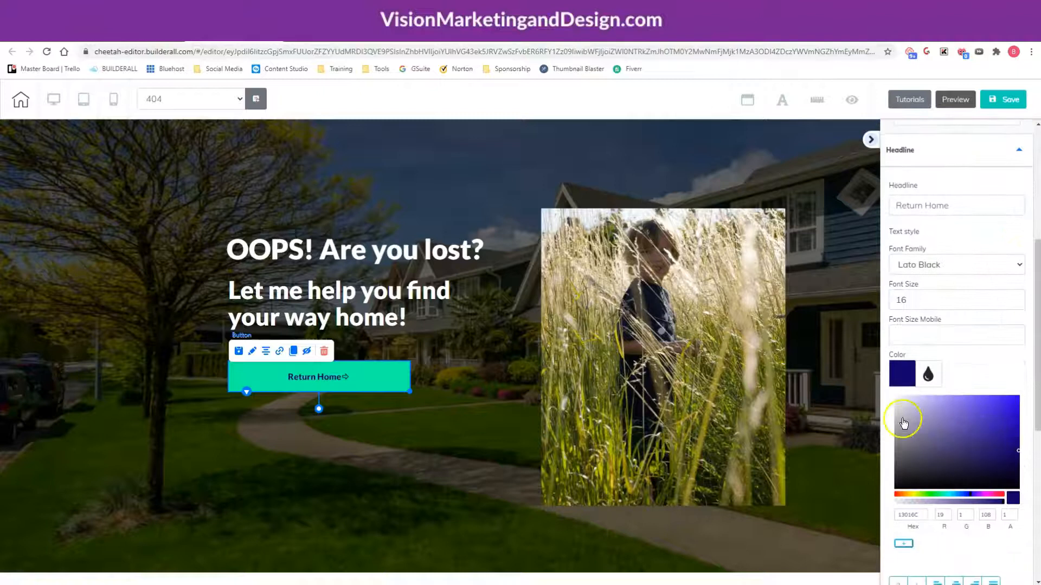
pyautogui.click(901, 378)
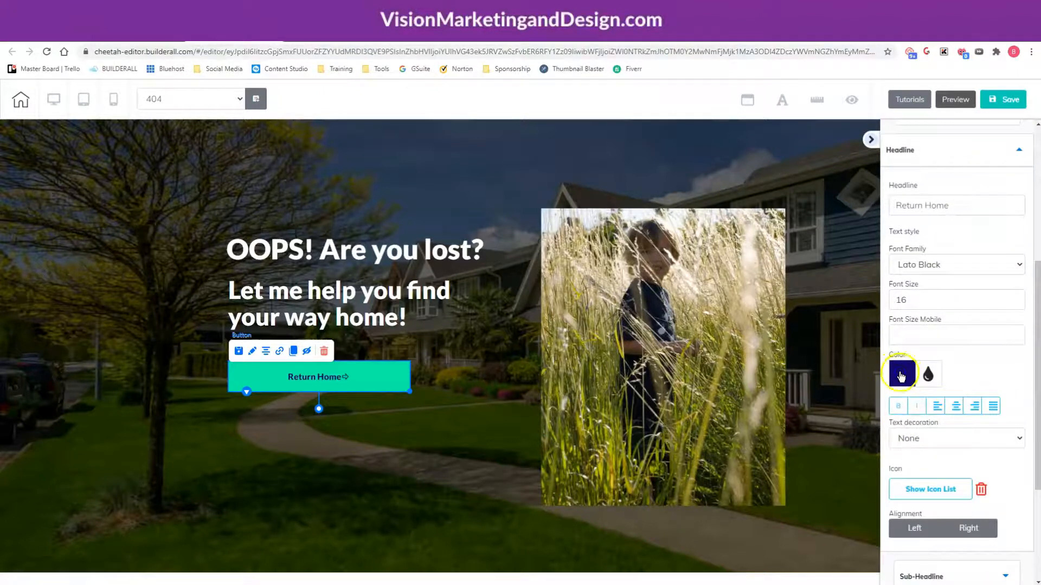
pyautogui.click(902, 374)
pyautogui.click(903, 413)
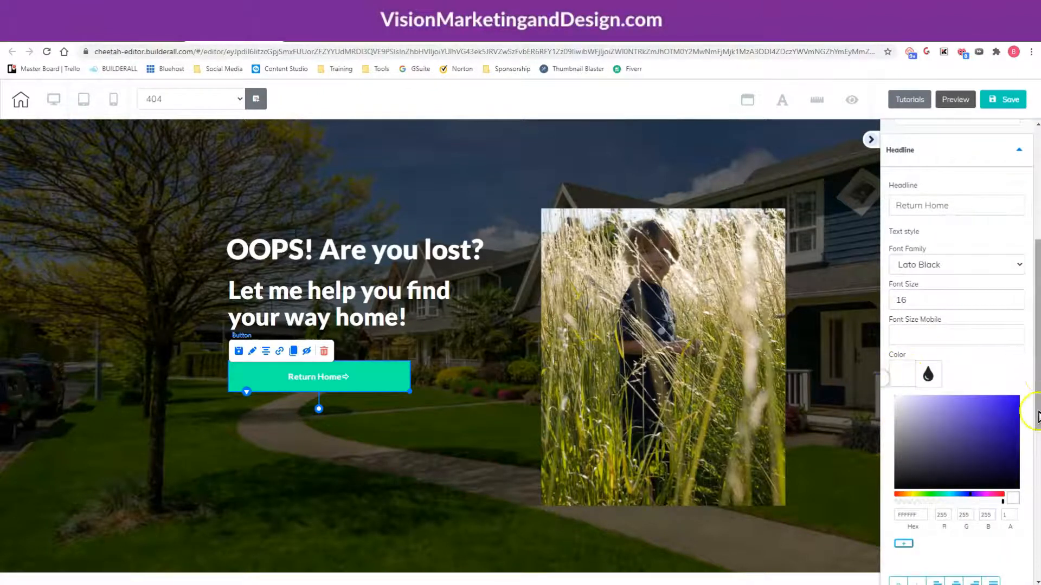
# - Set the Return Home button's solid background color to black (000000)
pyautogui.scroll(-2, 1017, 411)
pyautogui.scroll(-5, 1025, 415)
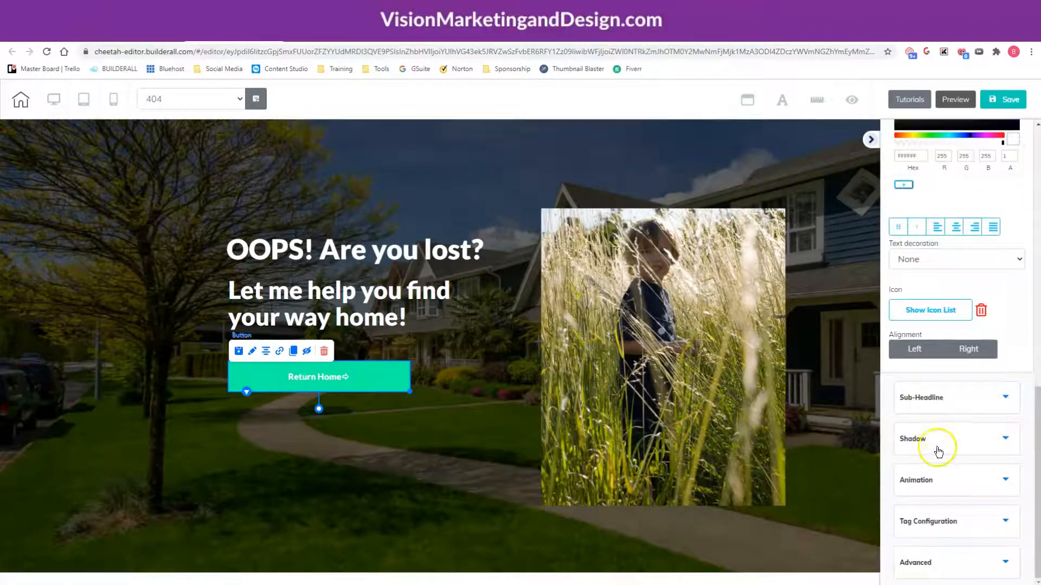
pyautogui.scroll(1, 1033, 439)
pyautogui.scroll(9, 1035, 440)
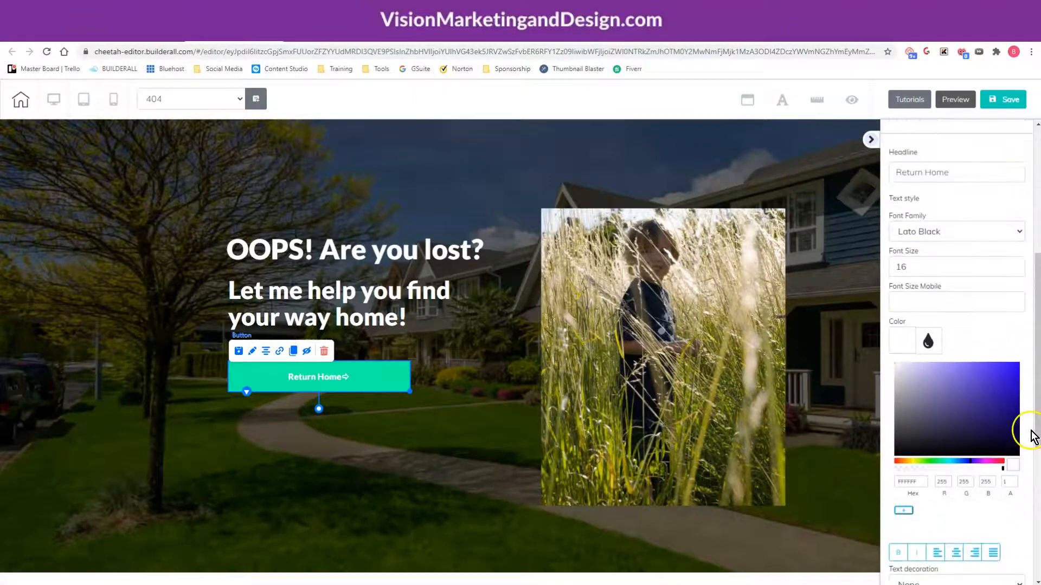
pyautogui.scroll(2, 1035, 404)
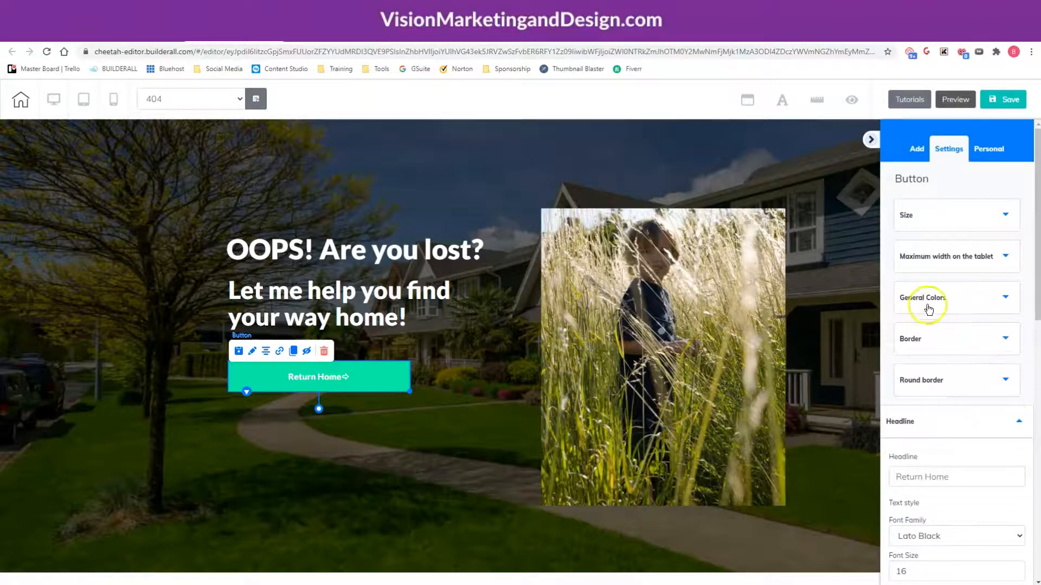
pyautogui.click(928, 297)
pyautogui.scroll(-2, 1003, 382)
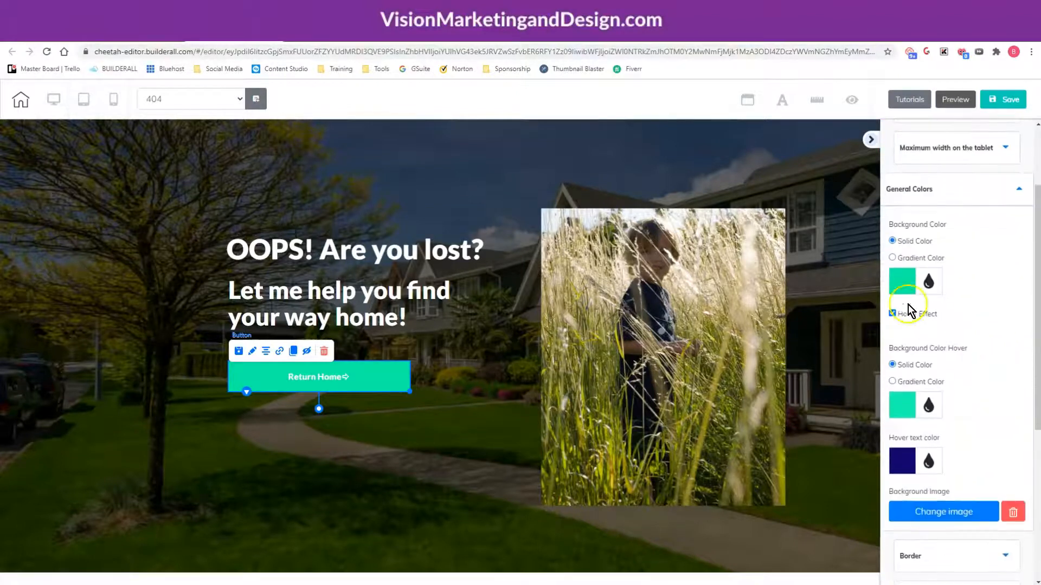
pyautogui.click(902, 278)
pyautogui.moveTo(917, 362); pyautogui.dragTo(887, 399)
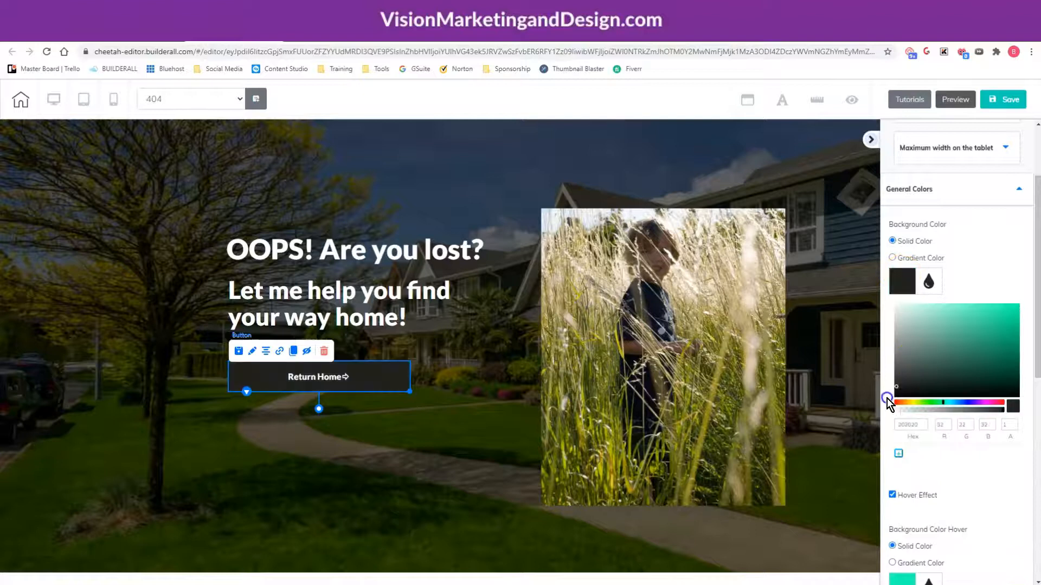
# - Set the button's hover background color to white (FFFFFF) and its hover text color to black (000000)
pyautogui.scroll(-4, 996, 478)
pyautogui.click(899, 371)
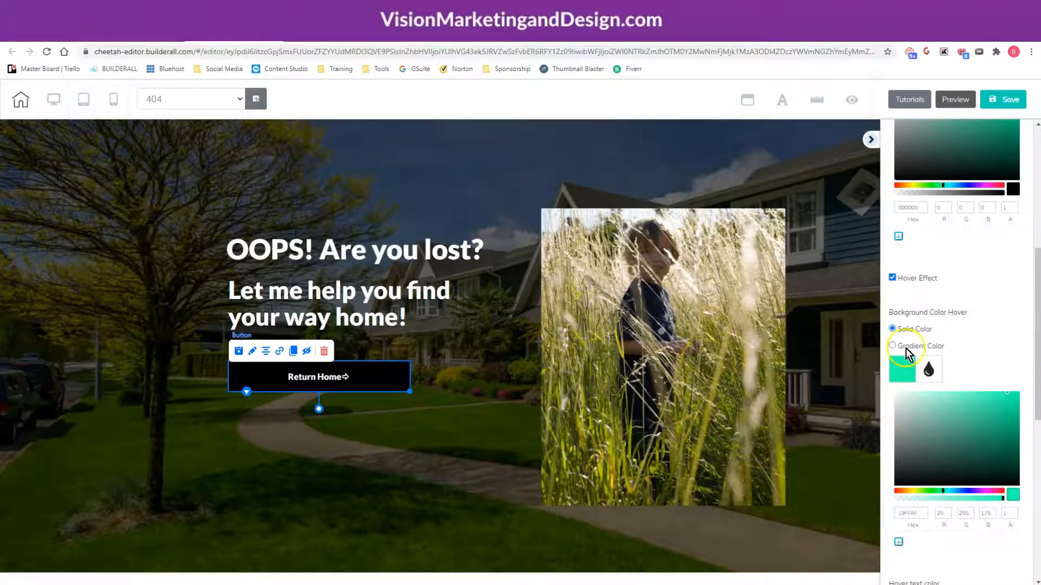
pyautogui.moveTo(907, 416); pyautogui.dragTo(881, 385)
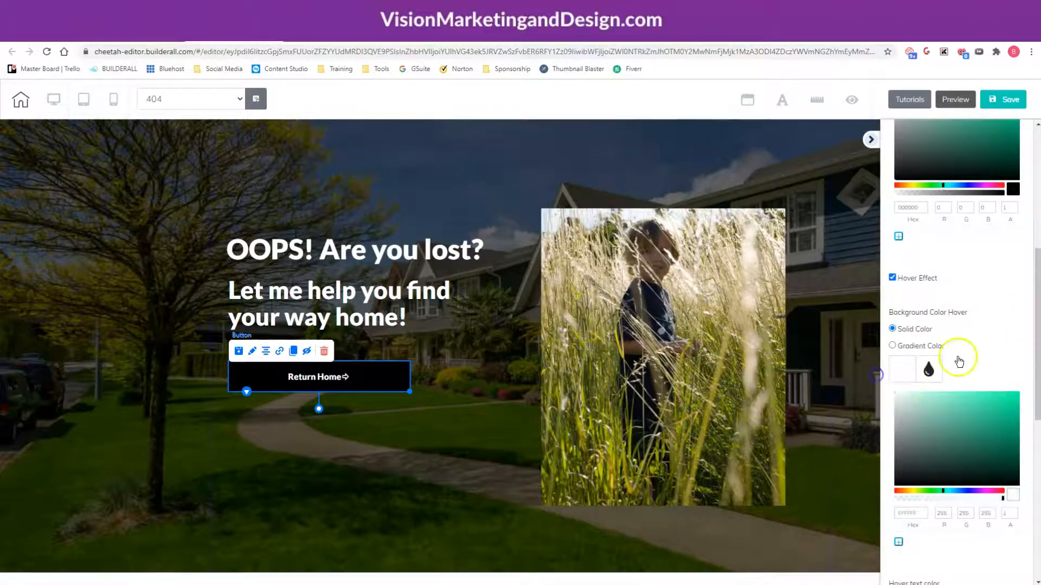
pyautogui.scroll(-4, 1019, 410)
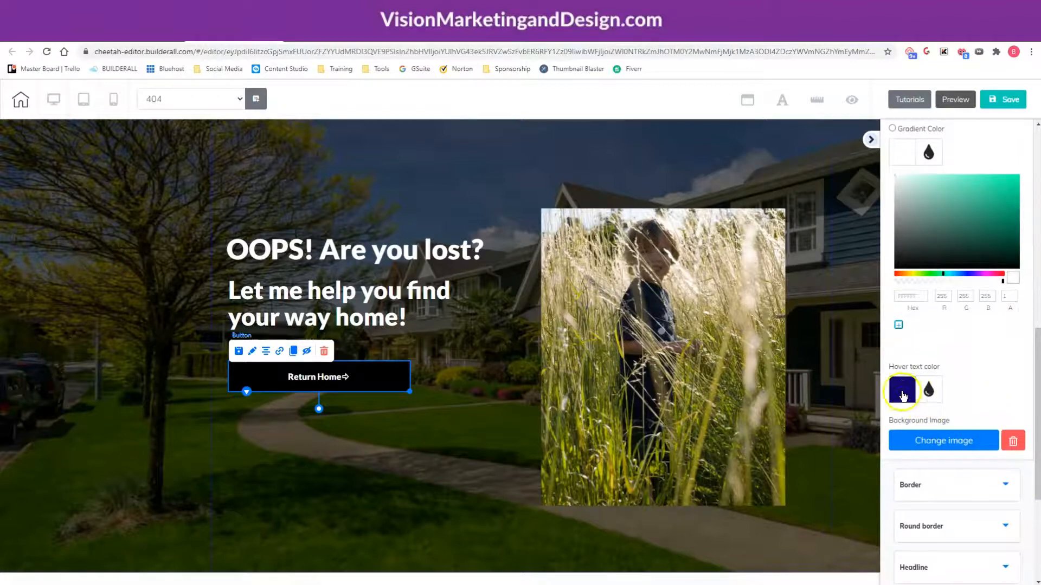
pyautogui.click(903, 394)
pyautogui.moveTo(905, 433); pyautogui.dragTo(889, 517)
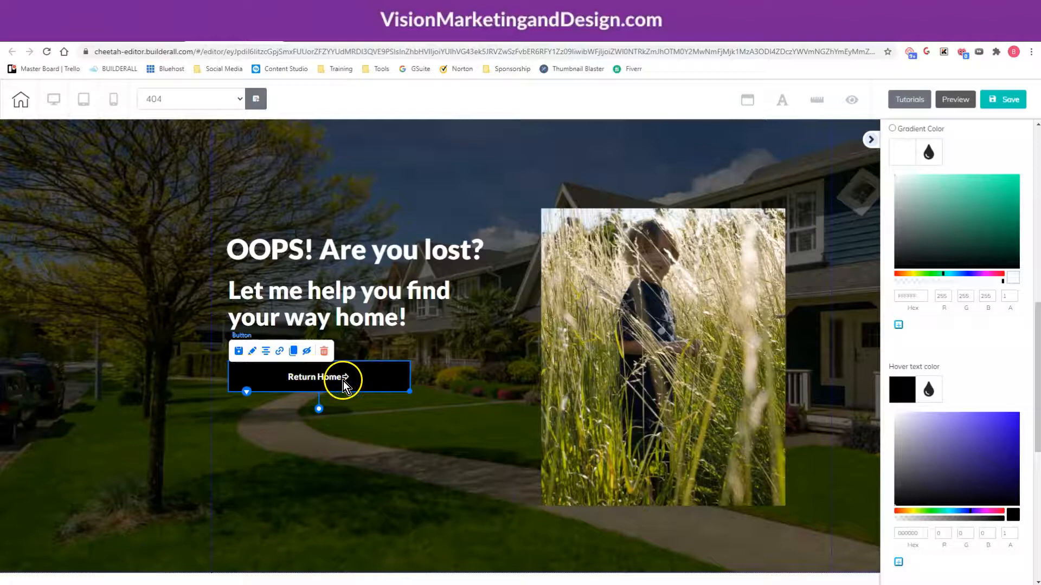
# - Save the 404 page with the restyled button and publish the site
pyautogui.click(1003, 99)
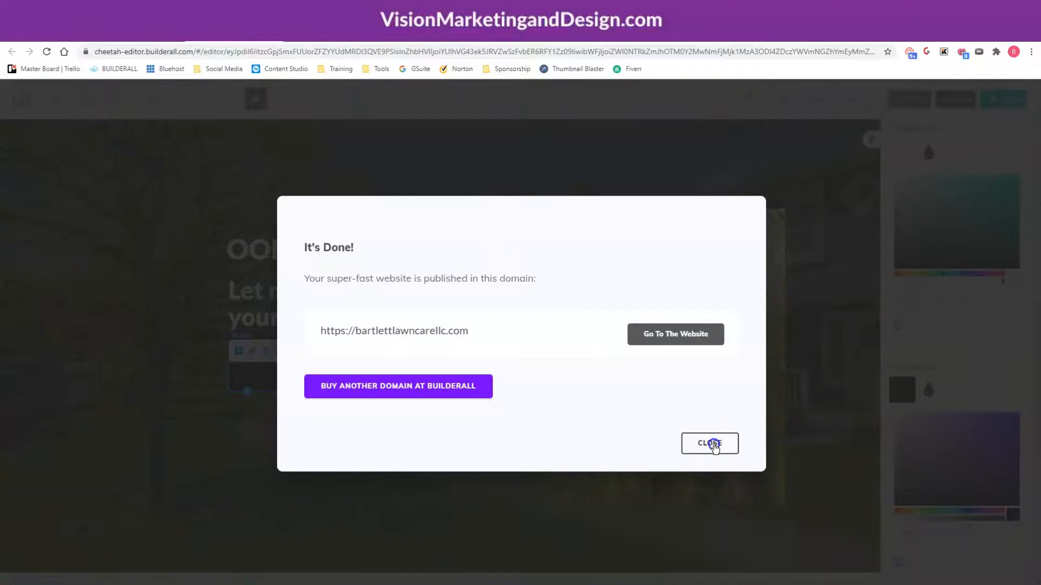
pyautogui.click(709, 442)
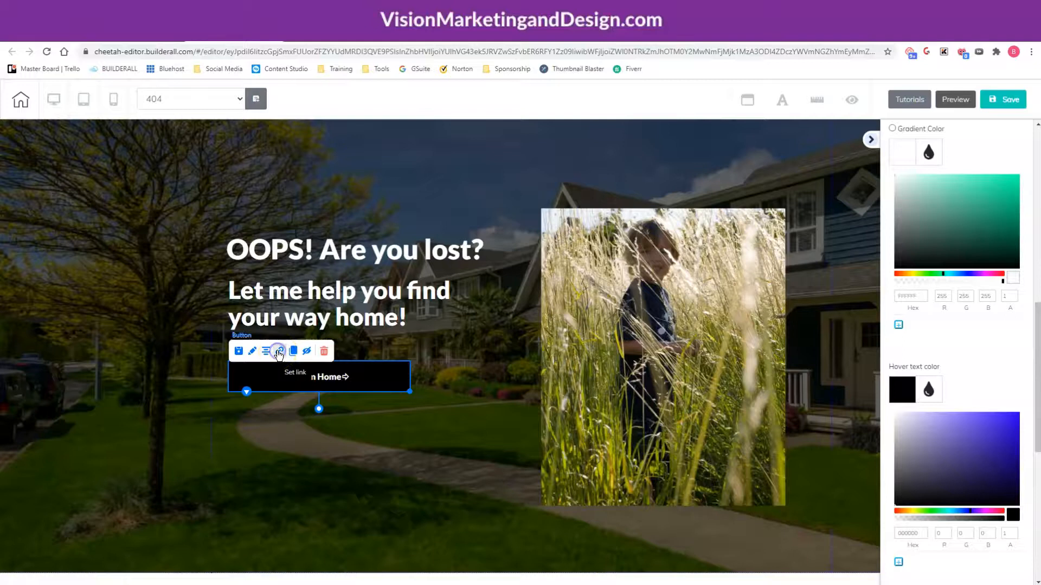
# - Link the Return Home button to the site's Home page
pyautogui.click(279, 353)
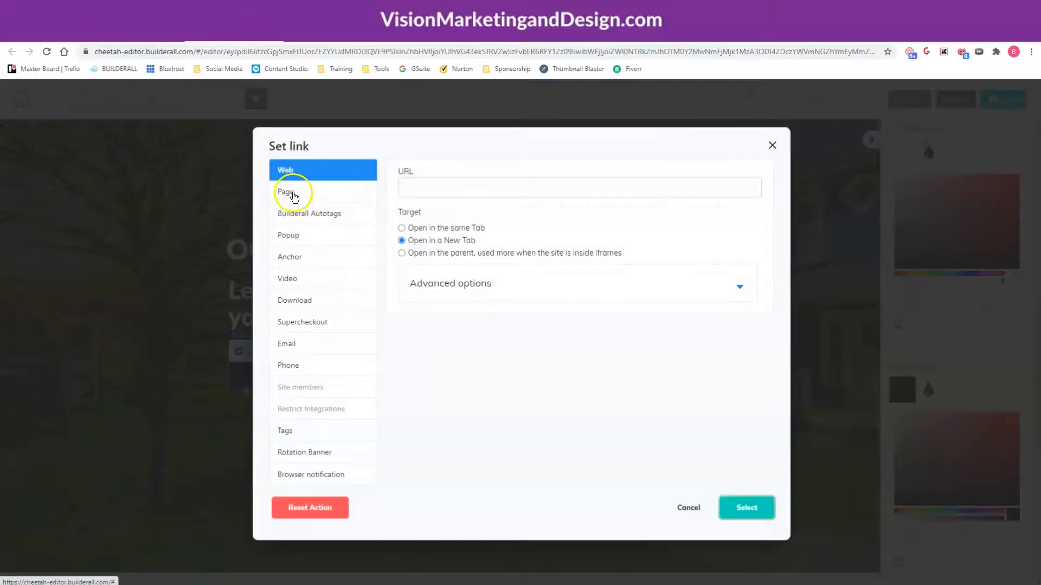
pyautogui.click(293, 194)
pyautogui.click(402, 171)
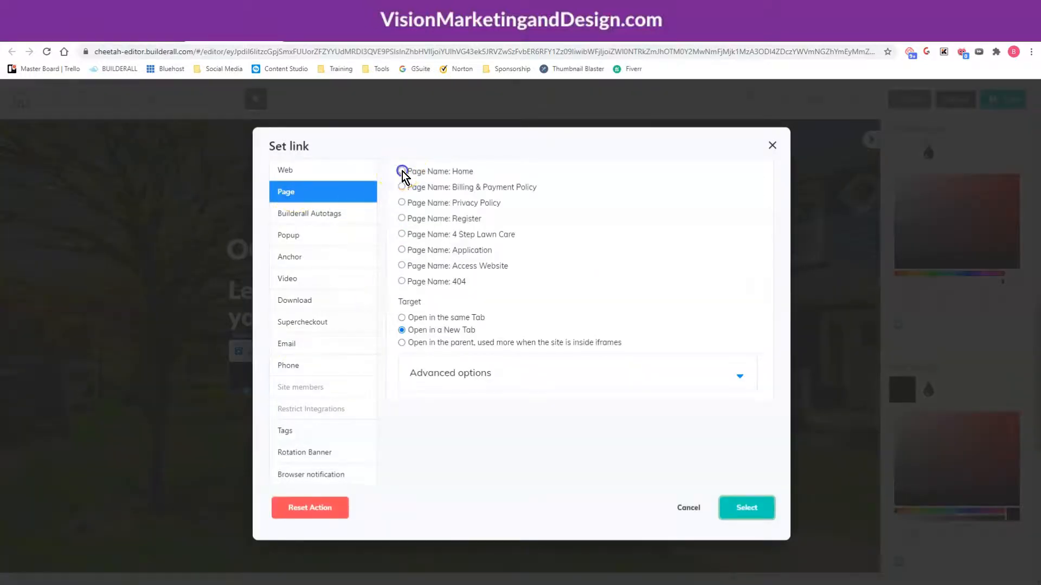
pyautogui.click(759, 507)
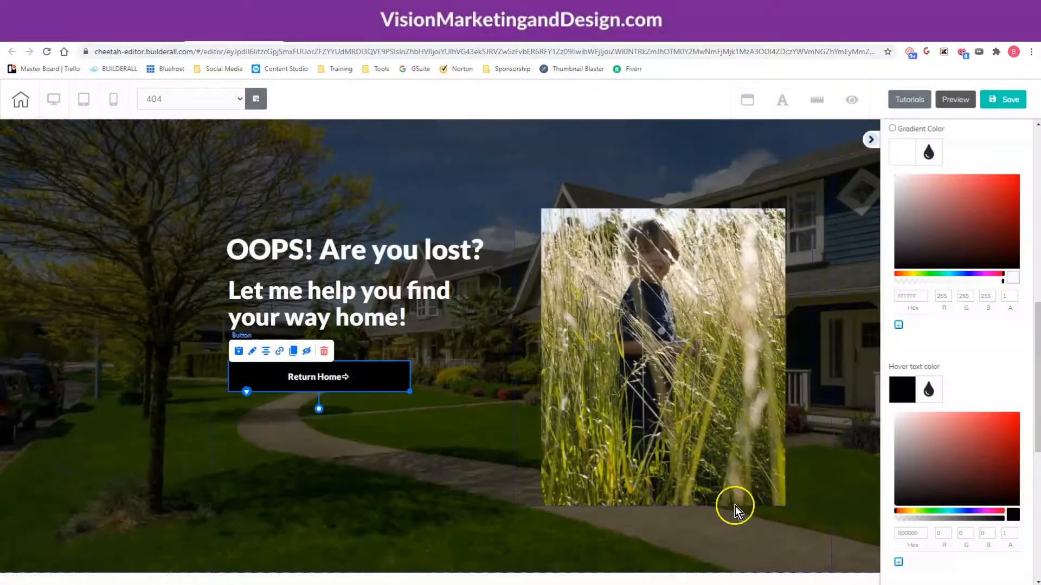
# - Save the page with its linked button and publish the site again
pyautogui.click(1007, 99)
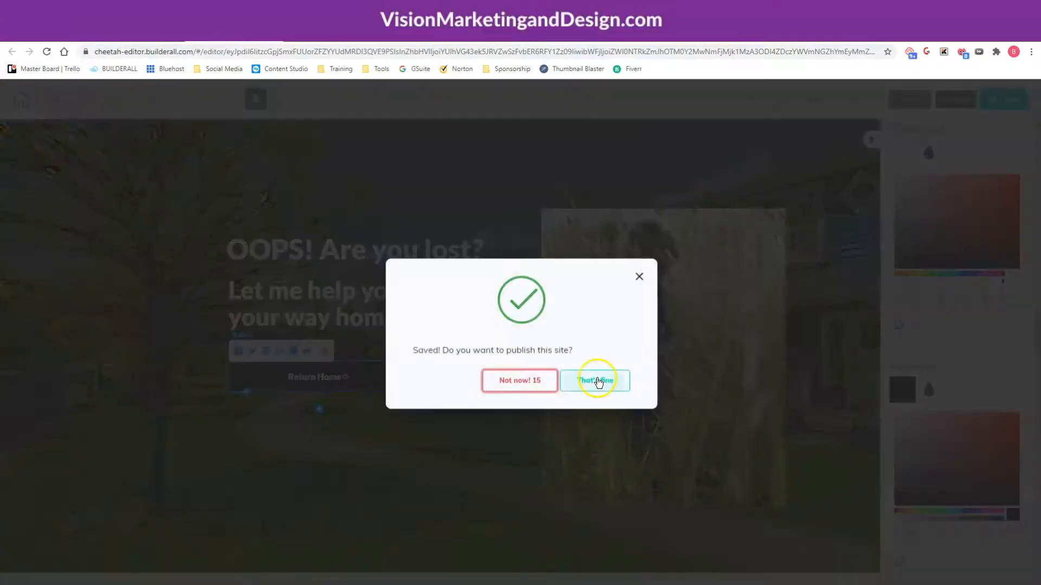
pyautogui.click(597, 378)
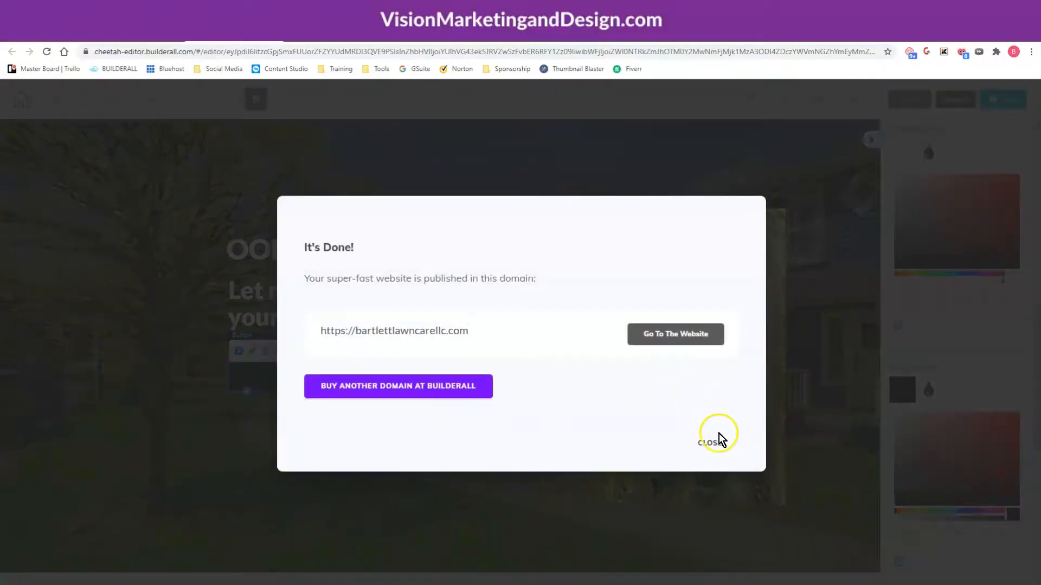
pyautogui.click(710, 442)
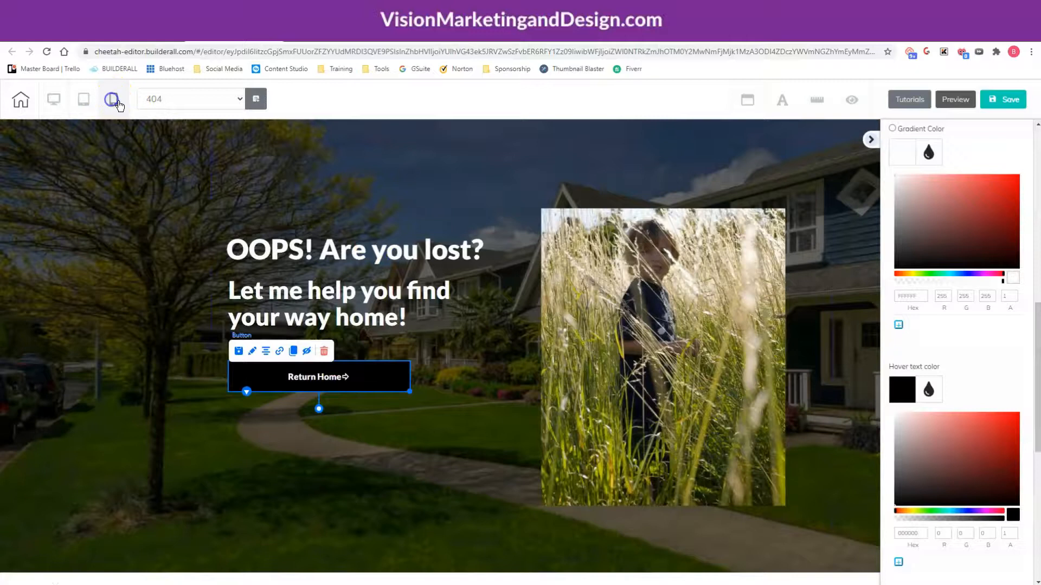
# - In the mobile layout, move the "OOPS! Are you lost?" heading above the photo and the subheading above the Return Home button
pyautogui.click(118, 103)
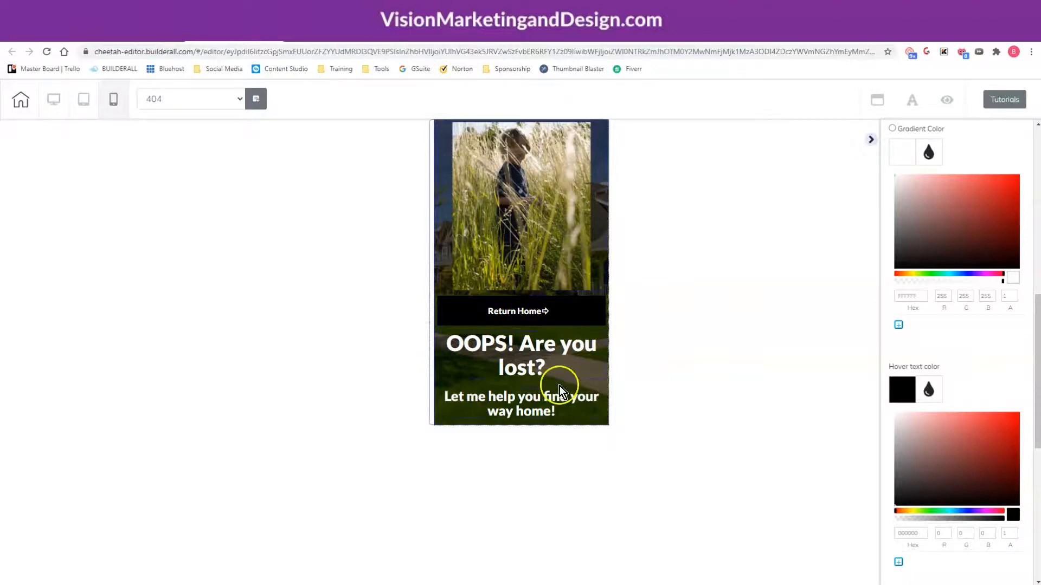
pyautogui.click(505, 362)
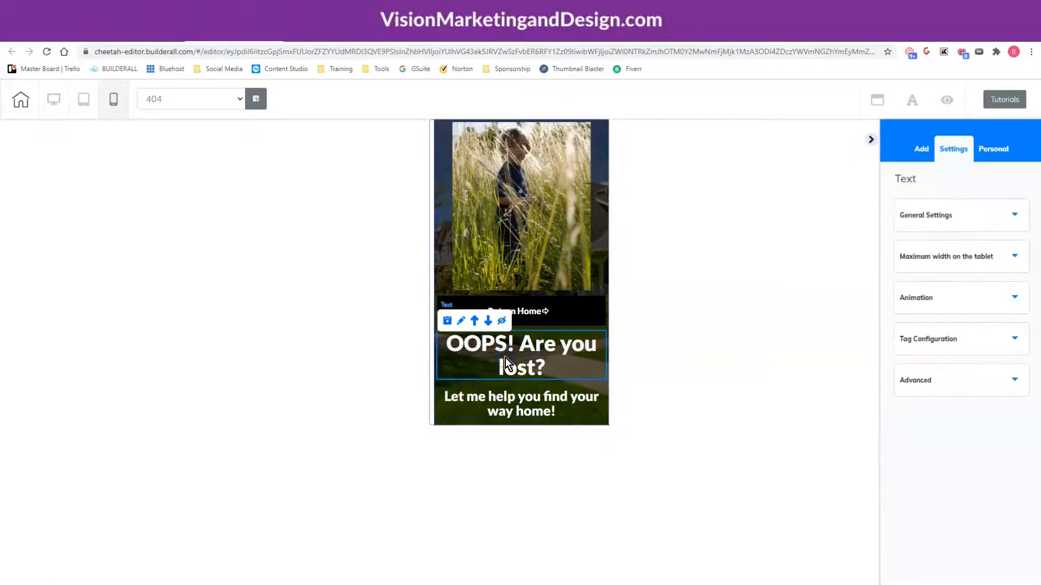
pyautogui.click(475, 321)
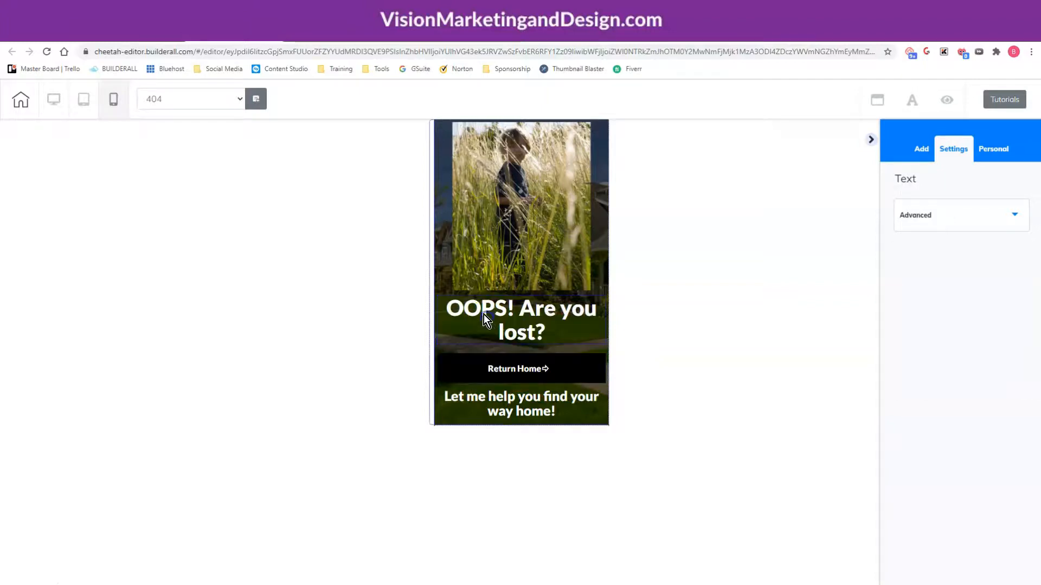
pyautogui.click(483, 313)
pyautogui.click(475, 286)
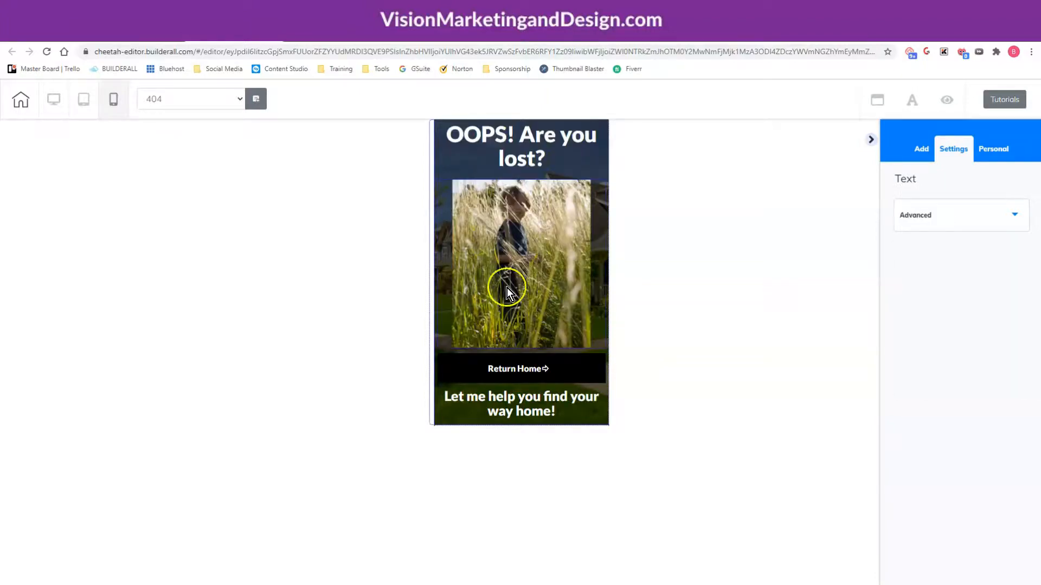
pyautogui.click(518, 401)
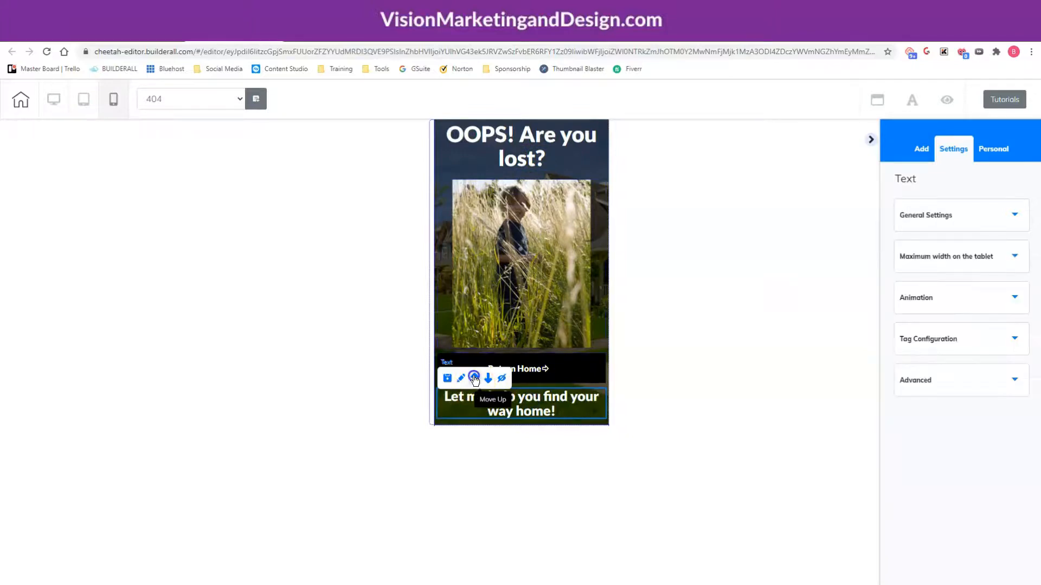
pyautogui.click(482, 373)
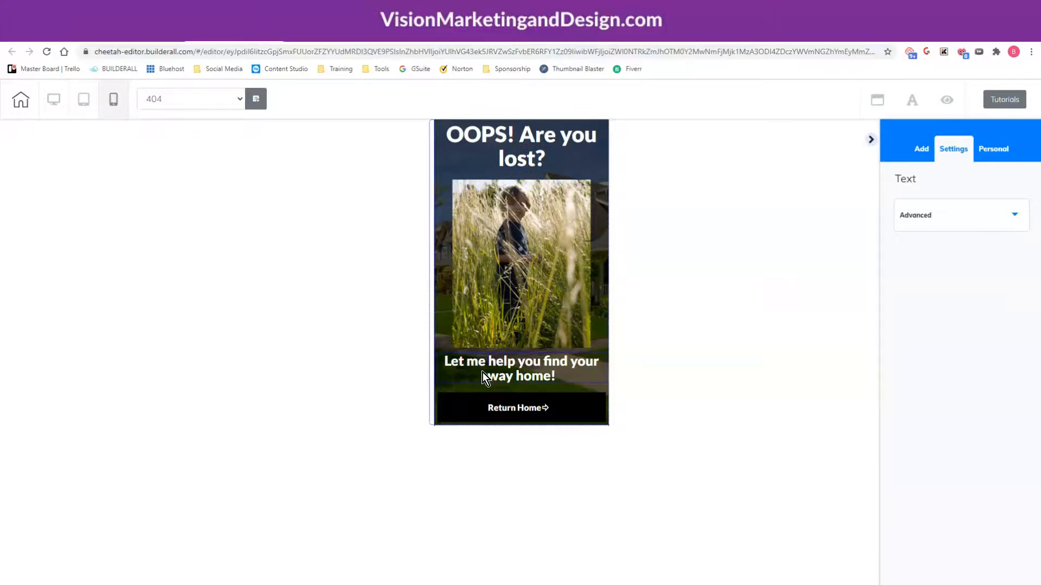
# - Set the mobile Return Home button's left and right spacing to 23 and its bottom spacing to 55
pyautogui.click(502, 412)
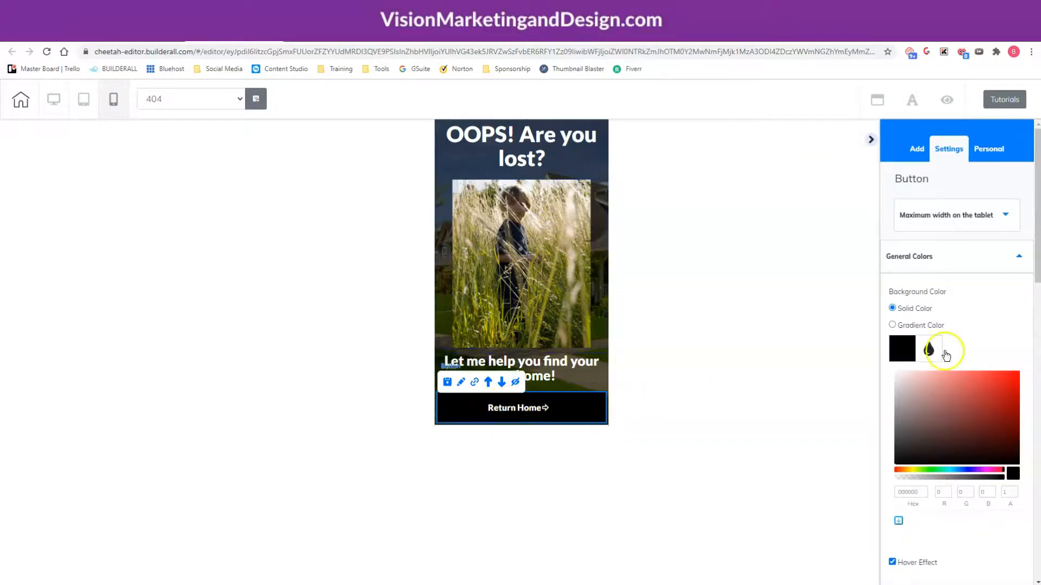
pyautogui.scroll(-5, 1015, 396)
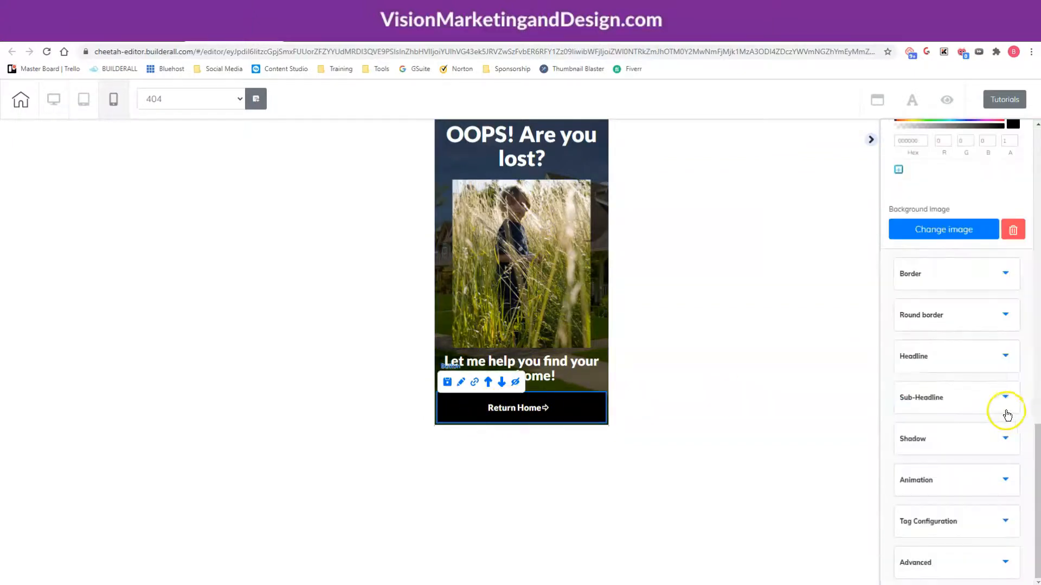
pyautogui.click(971, 560)
pyautogui.scroll(-5, 1024, 472)
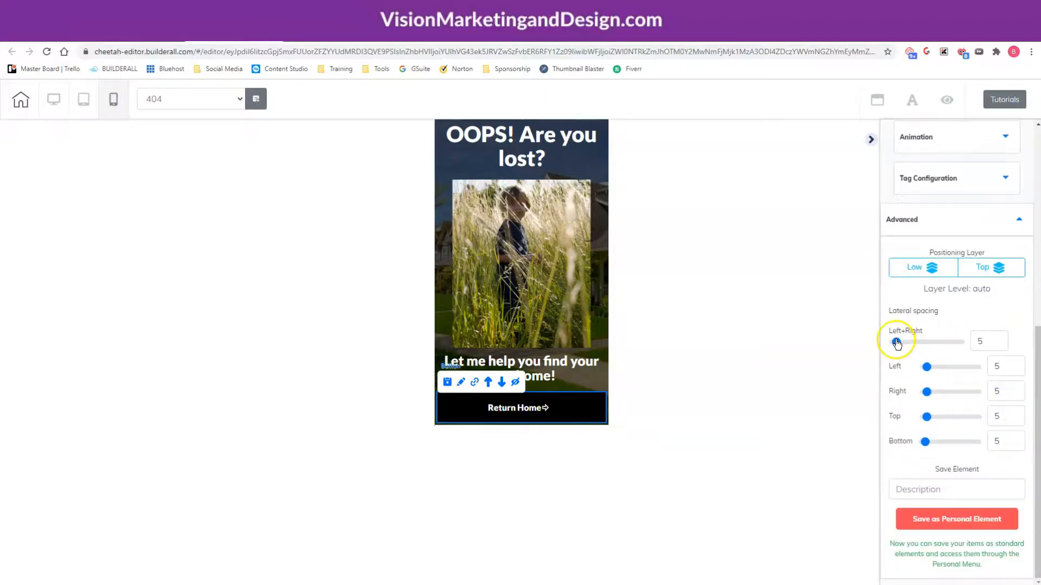
pyautogui.moveTo(896, 341); pyautogui.dragTo(911, 339)
pyautogui.moveTo(925, 440); pyautogui.dragTo(952, 437)
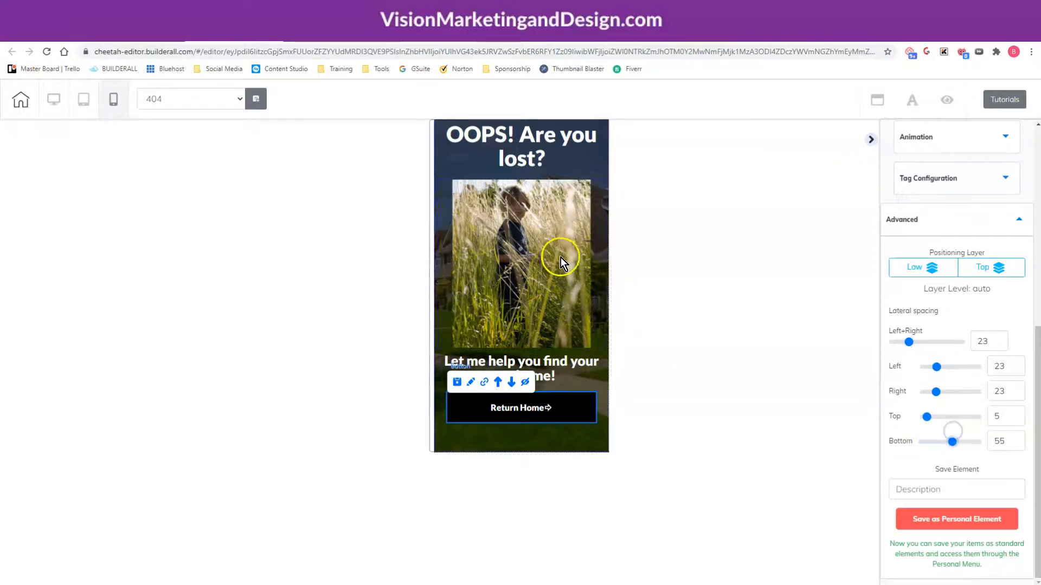
# - Set the Title H1 site font's mobile size to 33 px so the "OOPS! Are you lost?" heading is smaller
pyautogui.click(470, 145)
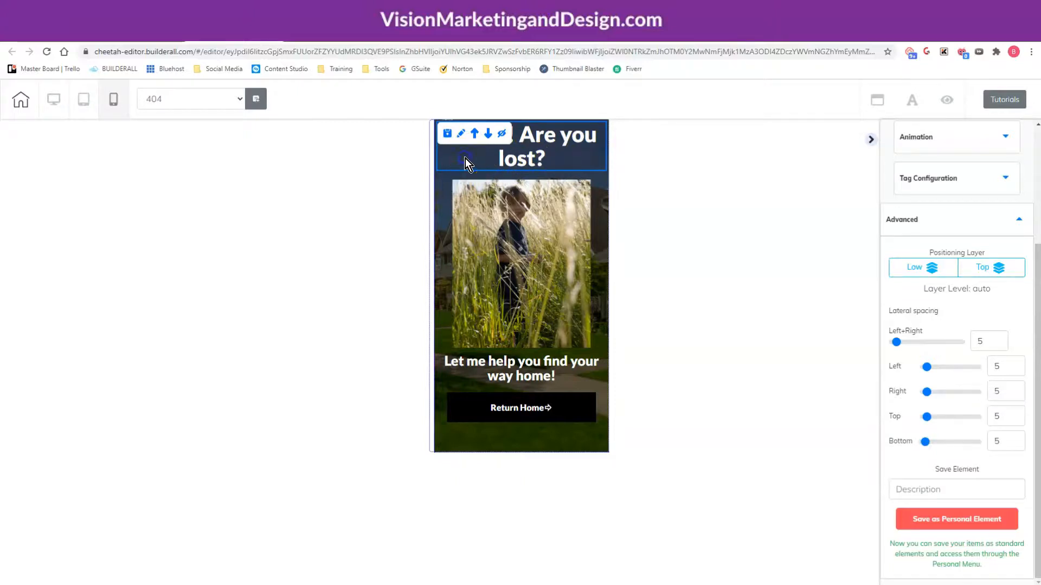
pyautogui.scroll(3, 1027, 280)
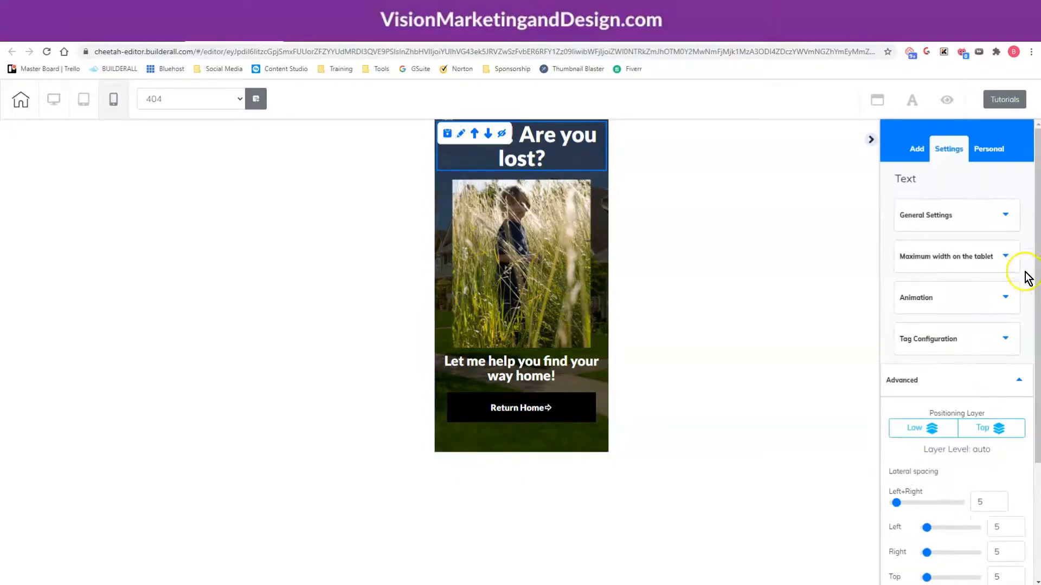
pyautogui.click(912, 103)
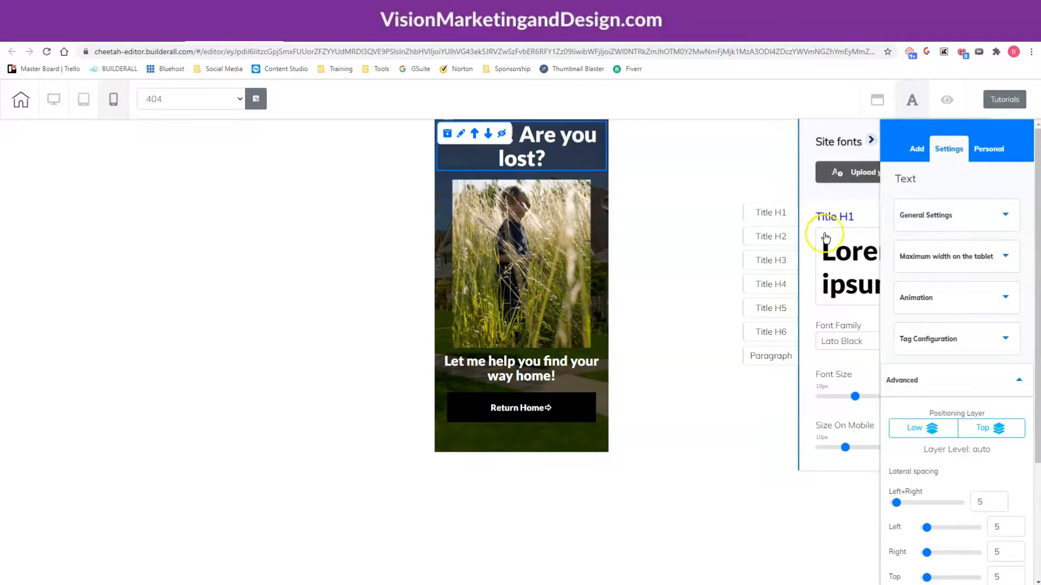
pyautogui.click(871, 140)
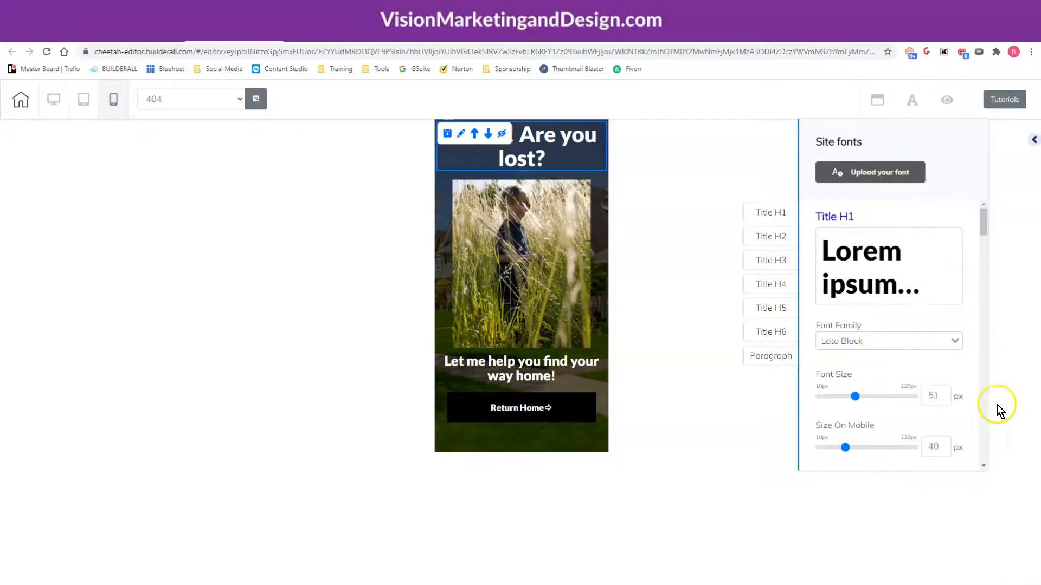
pyautogui.moveTo(984, 221); pyautogui.dragTo(983, 238)
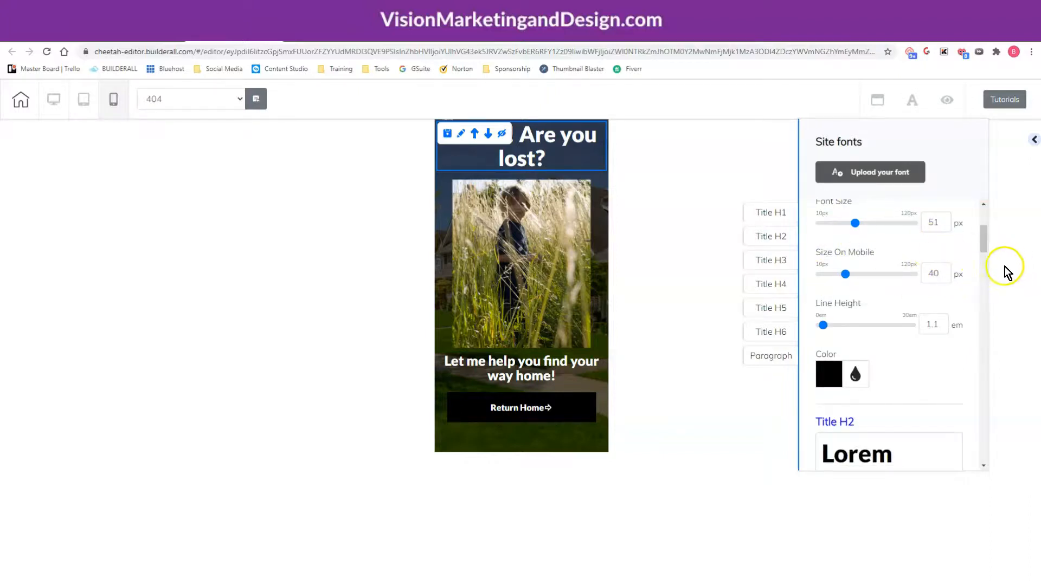
pyautogui.moveTo(985, 245)
pyautogui.mouseDown()
pyautogui.moveTo(980, 217)
pyautogui.moveTo(978, 239)
pyautogui.mouseUp()
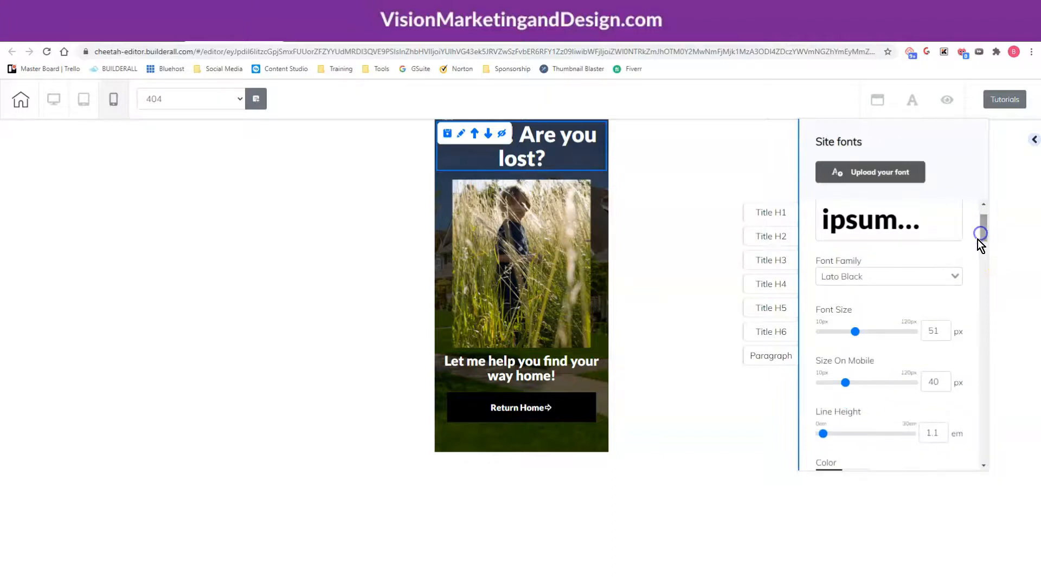
pyautogui.click(946, 386)
pyautogui.click(945, 385)
pyautogui.click(945, 385)
pyautogui.click(945, 386)
pyautogui.click(945, 385)
pyautogui.click(945, 385)
pyautogui.click(946, 385)
pyautogui.click(512, 372)
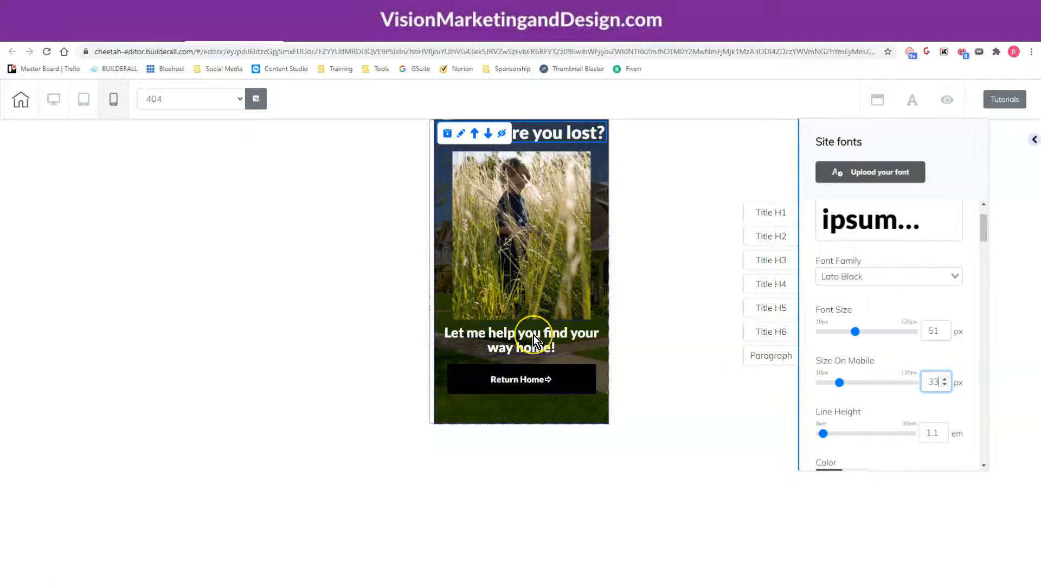
pyautogui.click(672, 272)
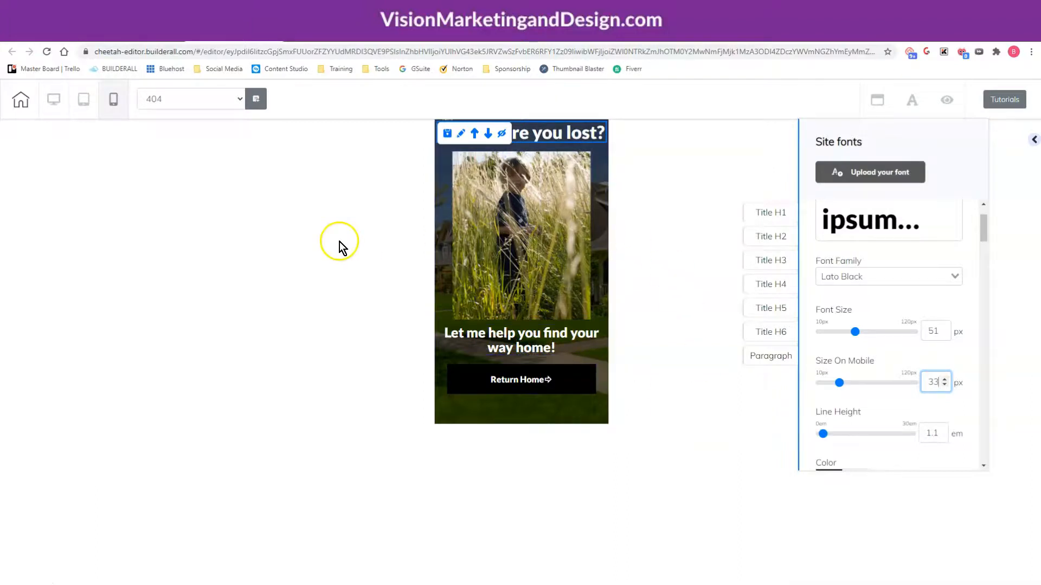
# - Return to the desktop layout, save the 404 page and publish the site
pyautogui.click(53, 99)
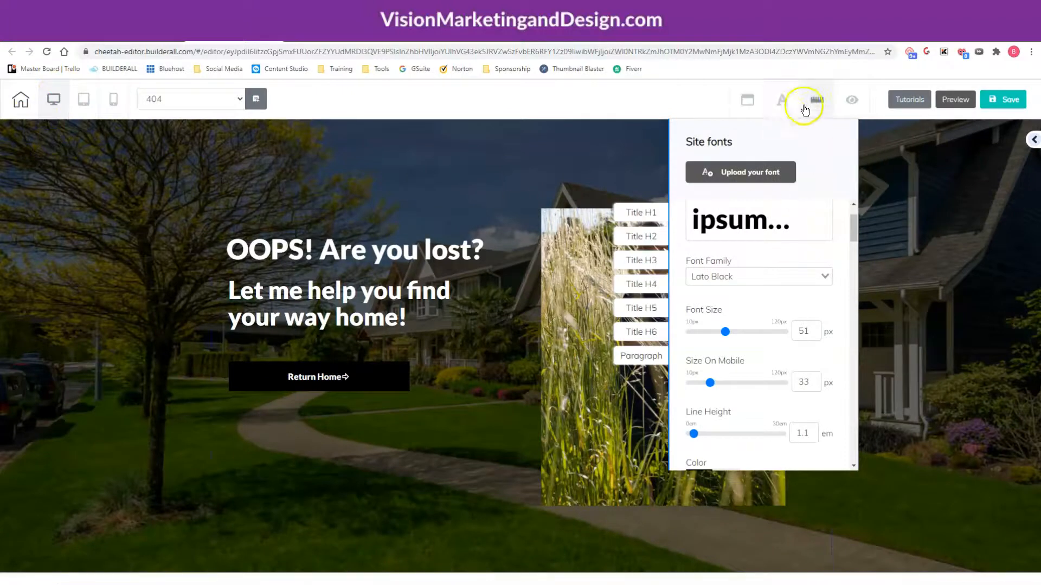
pyautogui.click(783, 101)
pyautogui.click(998, 99)
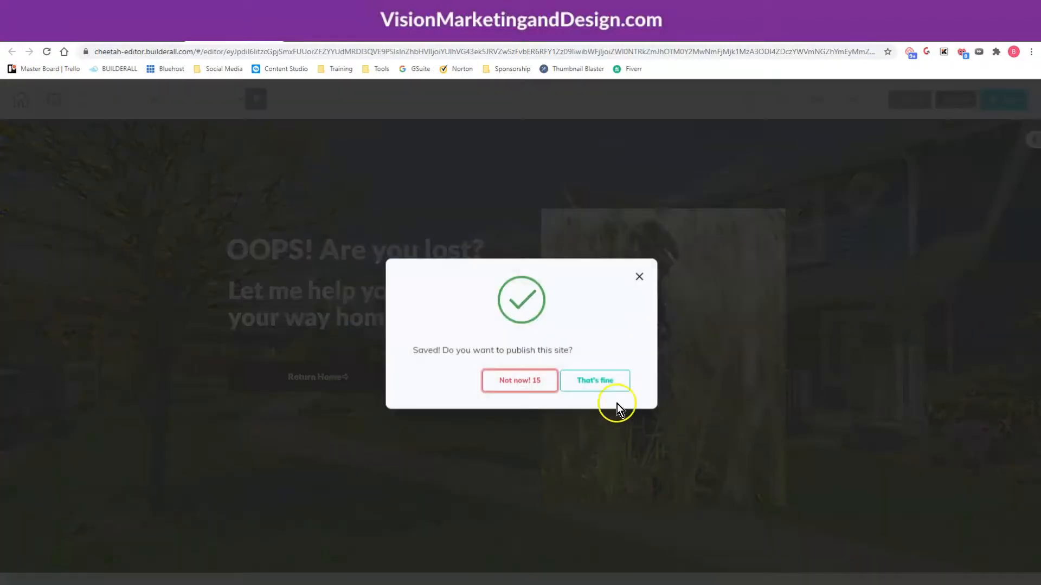
pyautogui.click(590, 381)
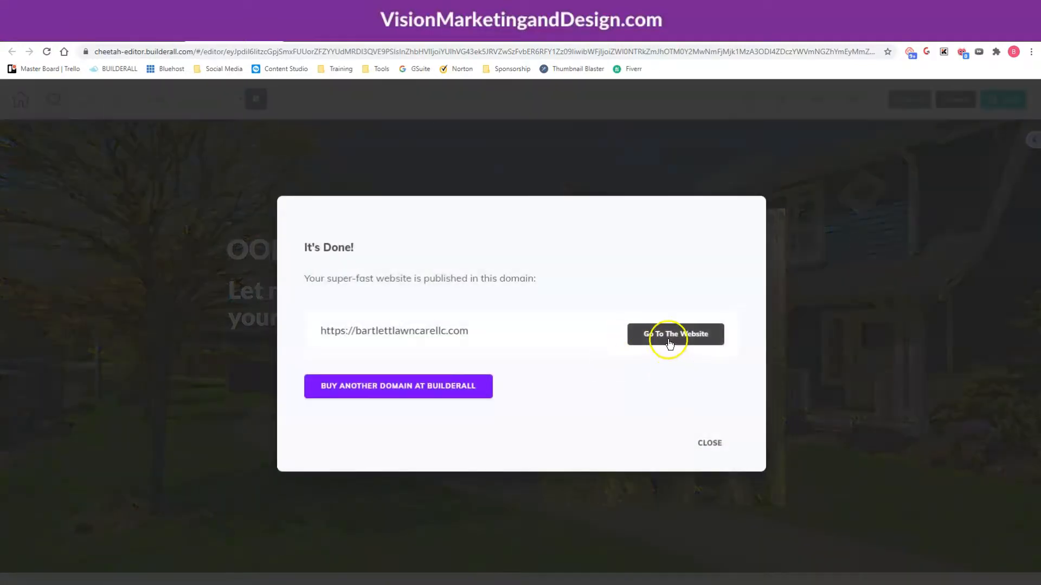
pyautogui.click(707, 445)
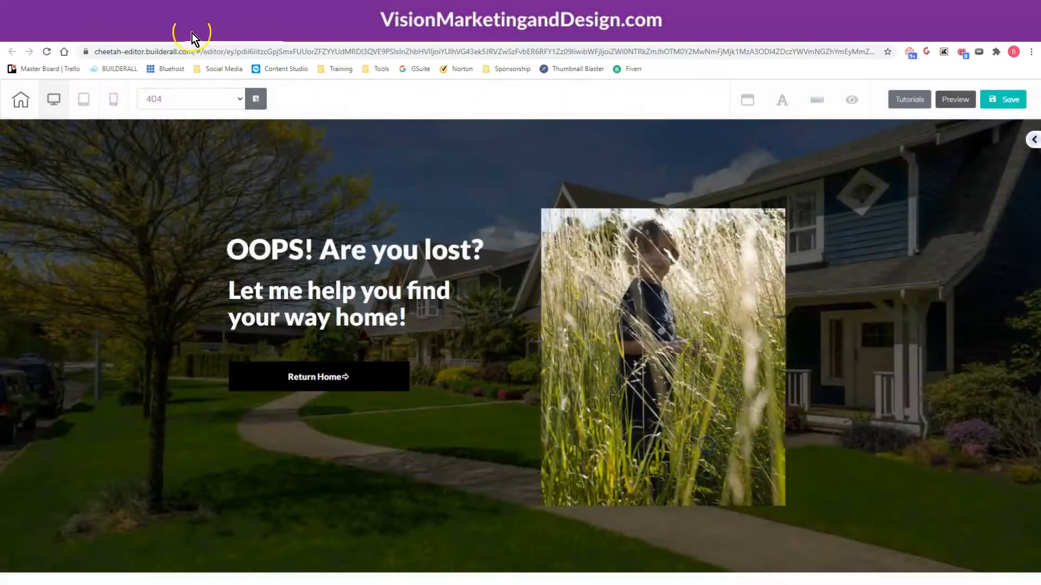
# - Exit the page editor to the site's page list and republish the Bartlett Lawn Care site
pyautogui.click(20, 99)
pyautogui.click(549, 346)
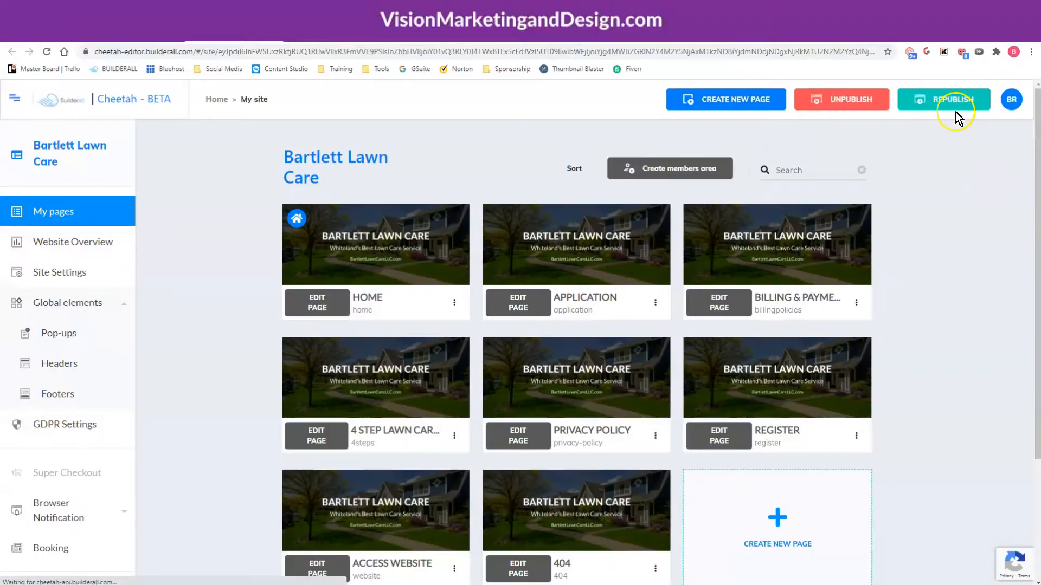
pyautogui.click(954, 107)
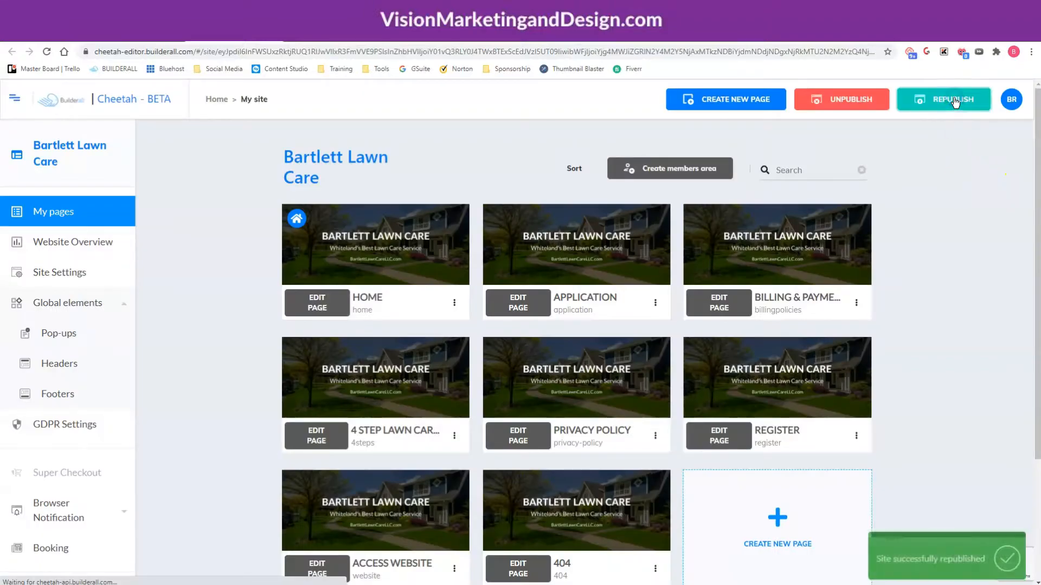
# - Open the live 404 page from the page list, reload it and review it from header to footer
pyautogui.scroll(-4, 962, 324)
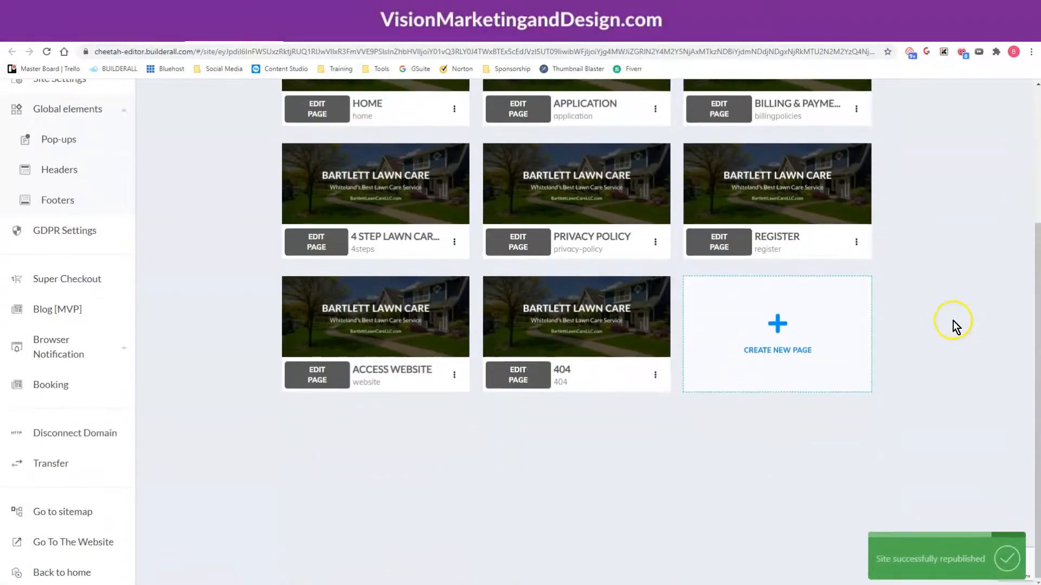
pyautogui.click(655, 376)
pyautogui.click(618, 425)
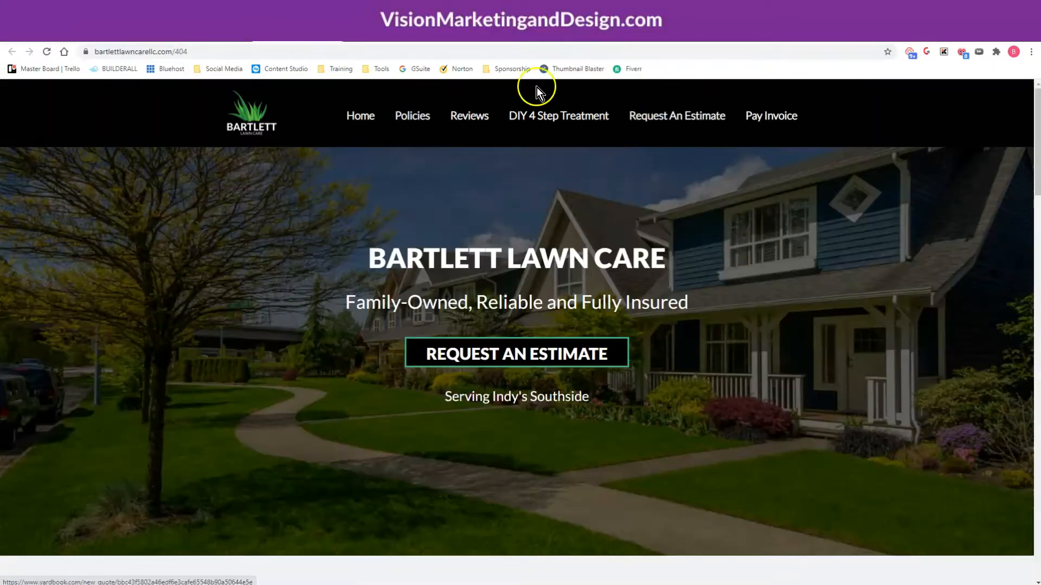
pyautogui.click(51, 51)
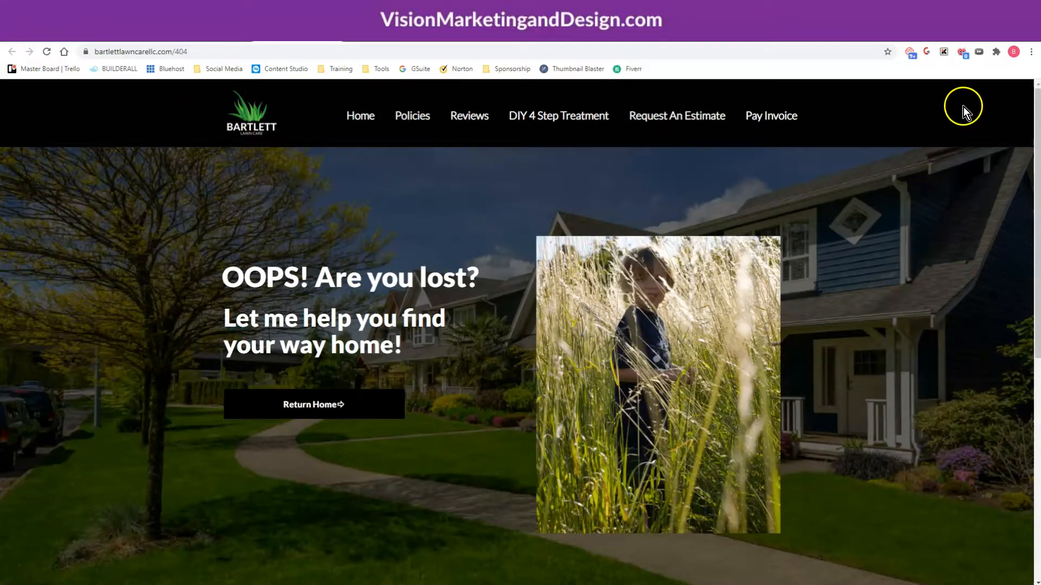
pyautogui.scroll(-8, 956, 274)
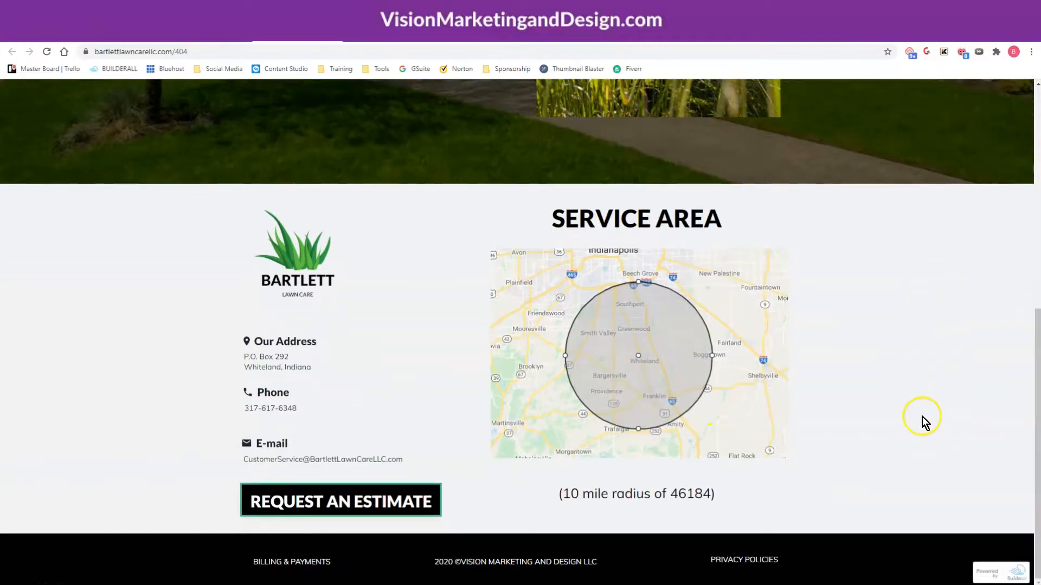
pyautogui.scroll(8, 922, 418)
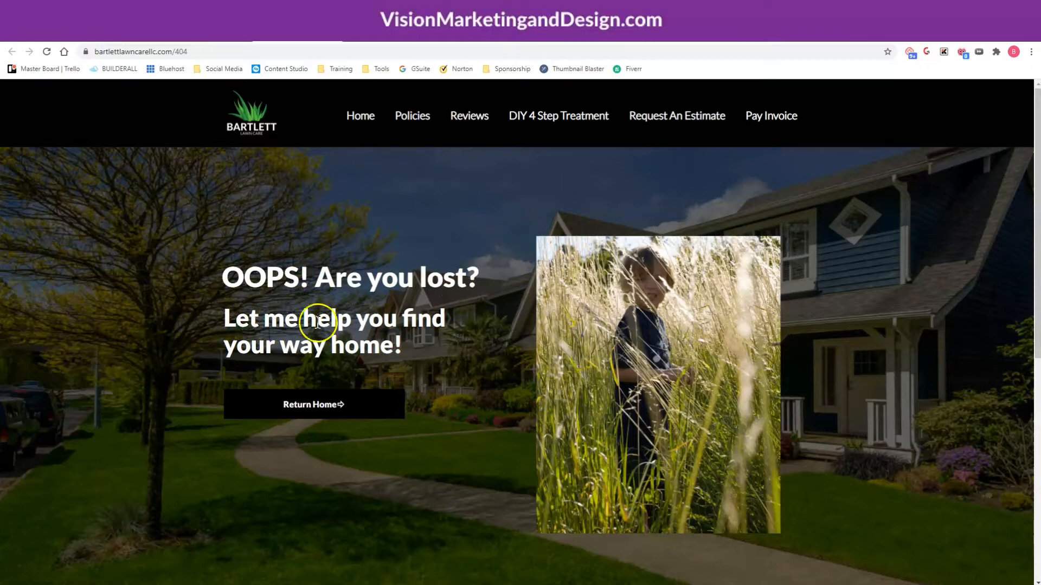
# - Test the live 404 page's Return Home button, close the tab it opens, and follow the header's Home link
pyautogui.click(326, 406)
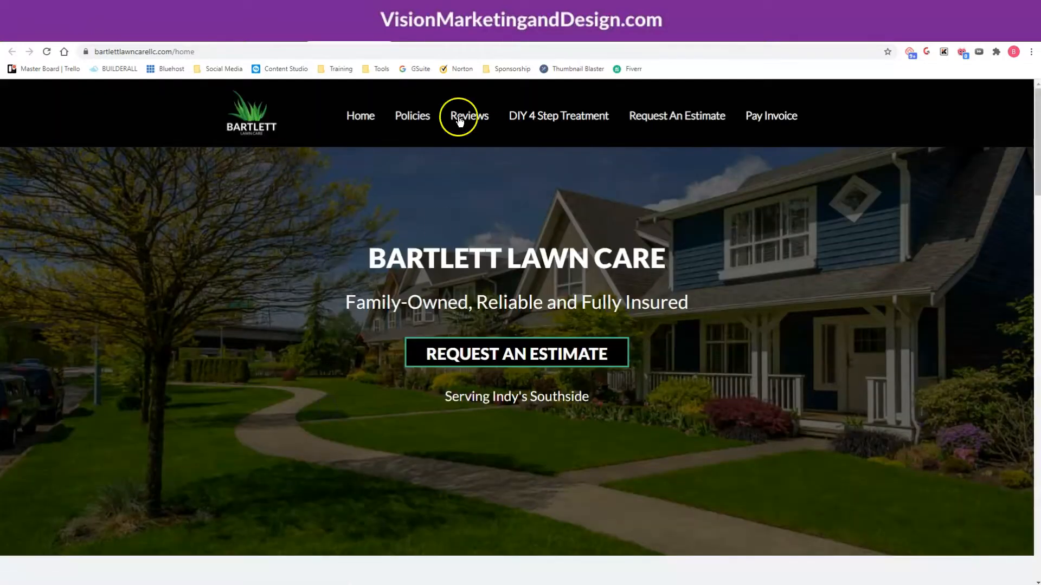
pyautogui.click(379, 33)
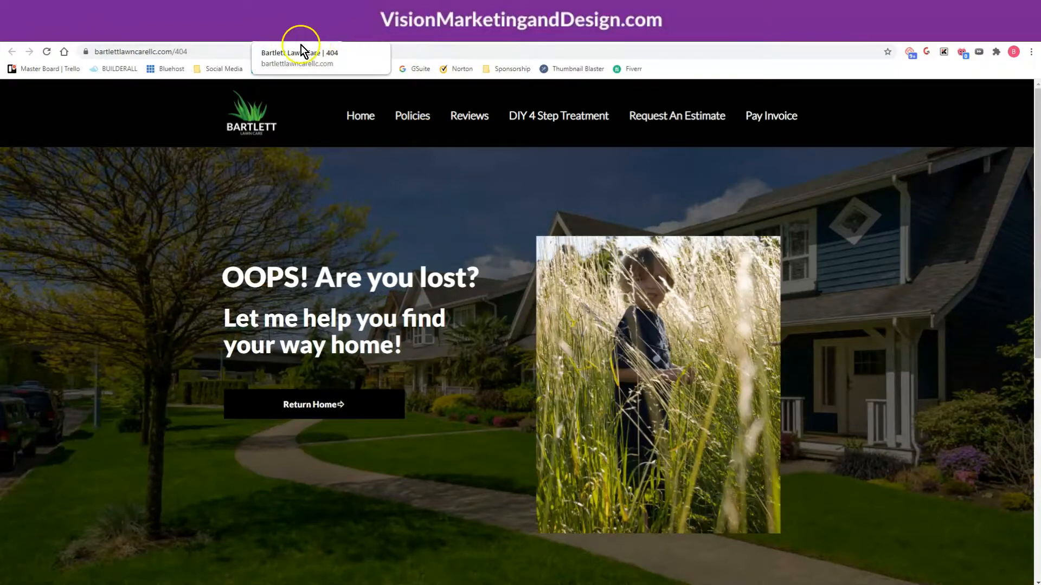
pyautogui.click(353, 116)
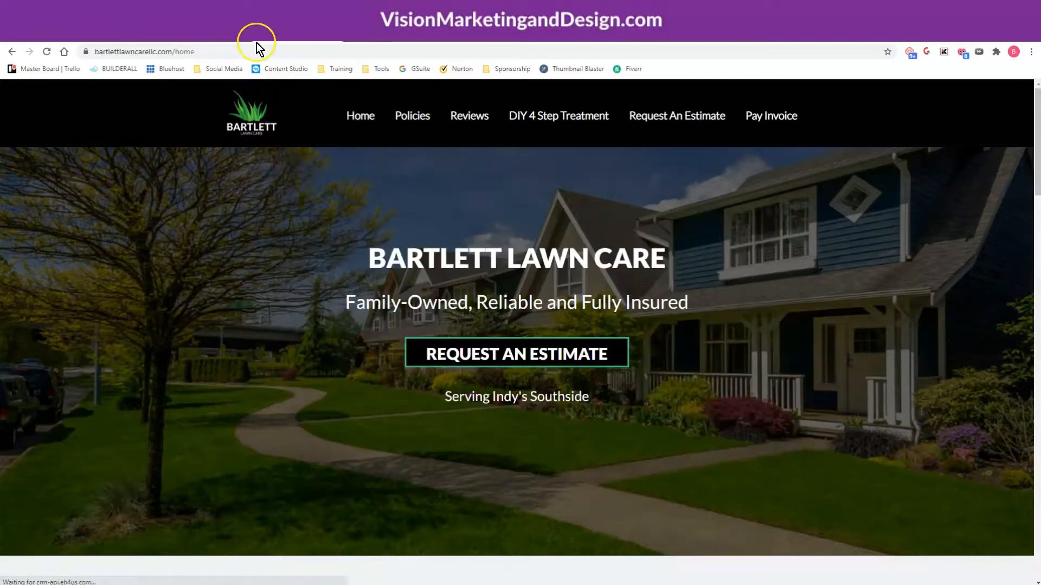
# - Load the nonexistent address bartlettlawncarellc.com/jahsdfljkahsdfjkhasldkjfhalskjdhfasjkfdh, review the whole page and follow its Return Home button
pyautogui.doubleClick(299, 51)
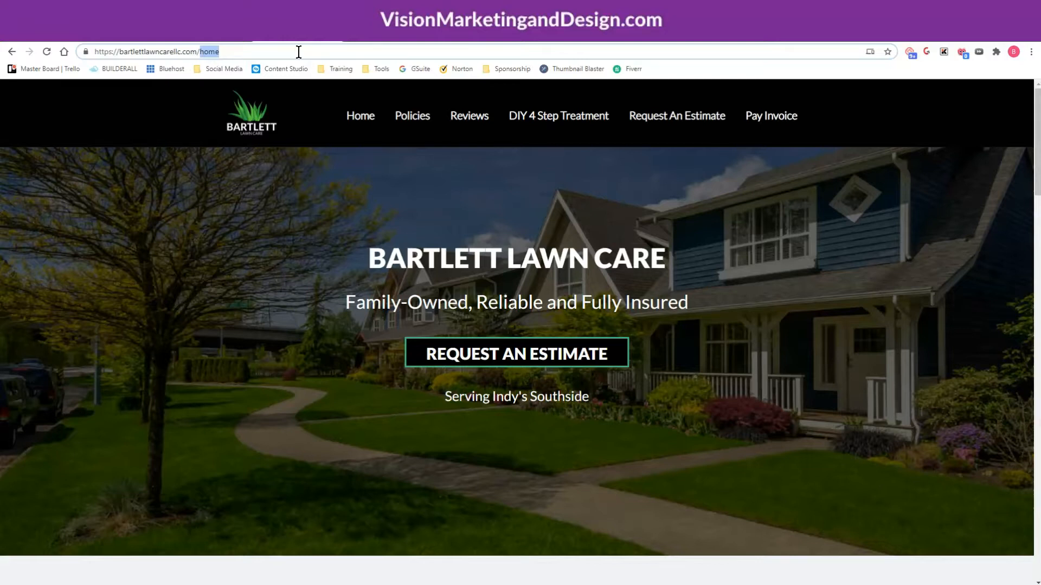
pyautogui.write('jahsdfljkahsdfjkhasldkjfhalskjdhfasjkfdh')
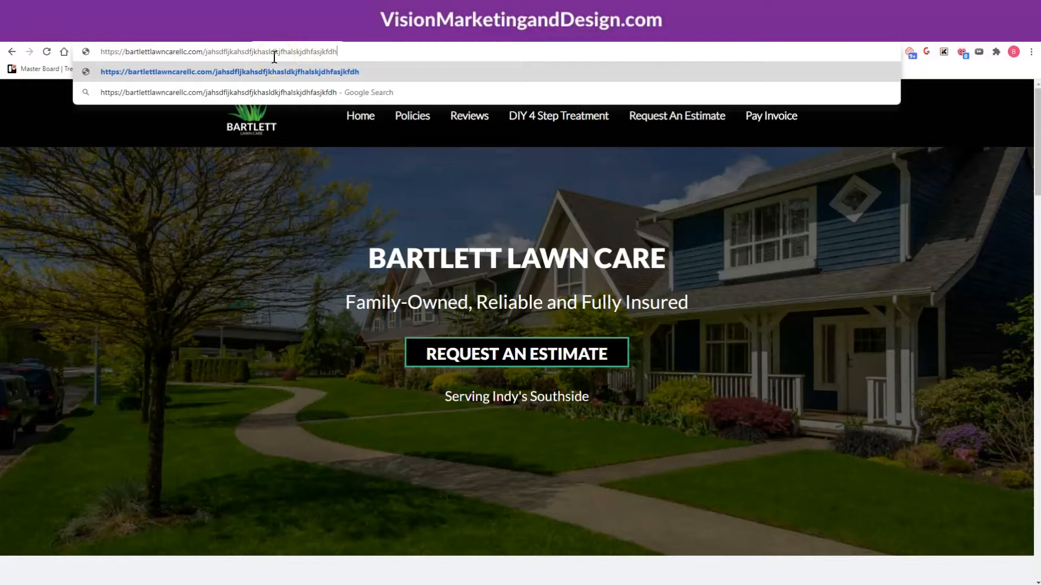
pyautogui.press('Return')
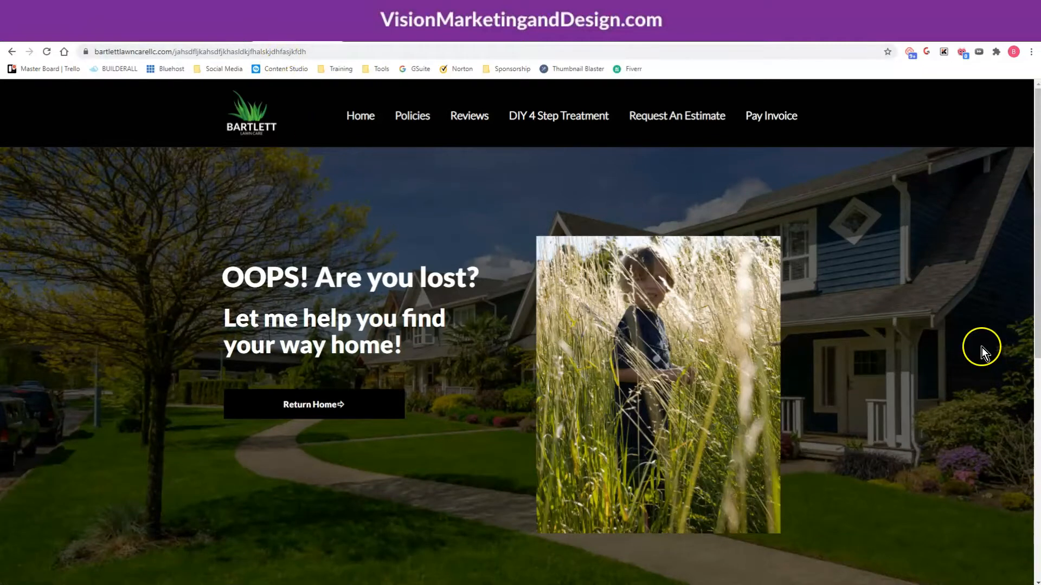
pyautogui.scroll(-8, 933, 308)
pyautogui.scroll(5, 934, 312)
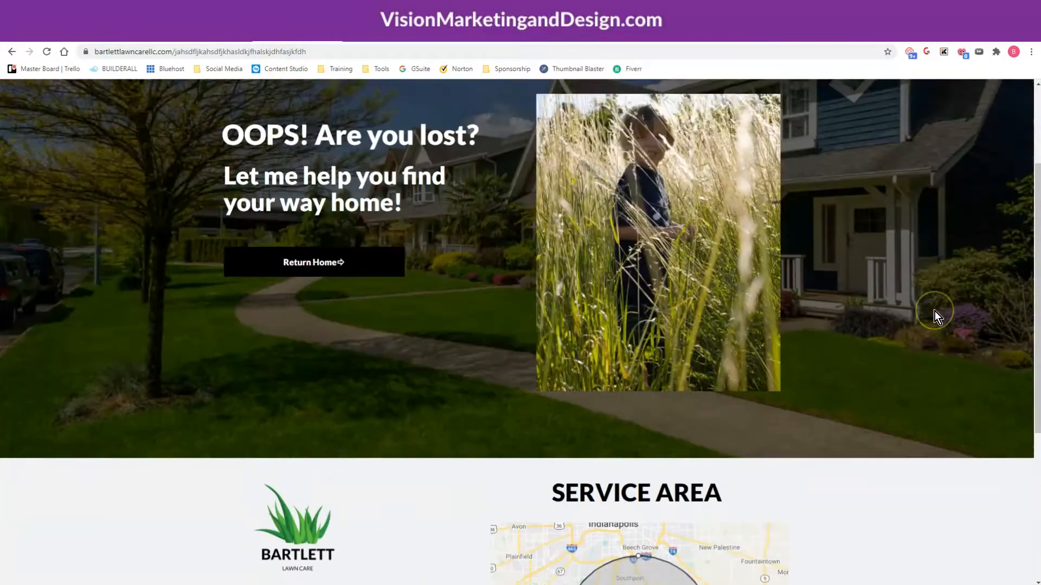
pyautogui.scroll(3, 934, 311)
pyautogui.scroll(-7, 935, 311)
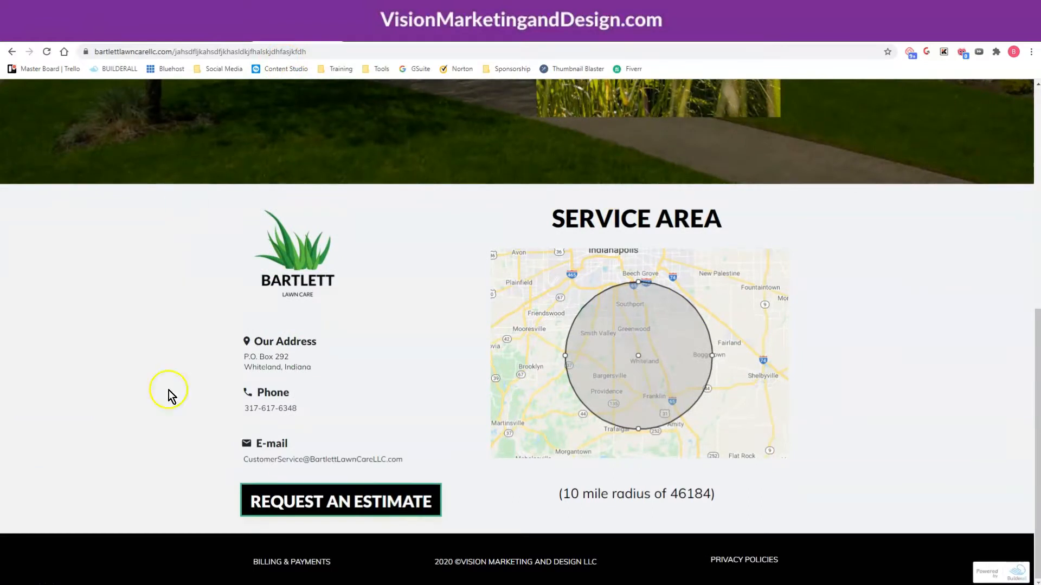
pyautogui.scroll(7, 940, 286)
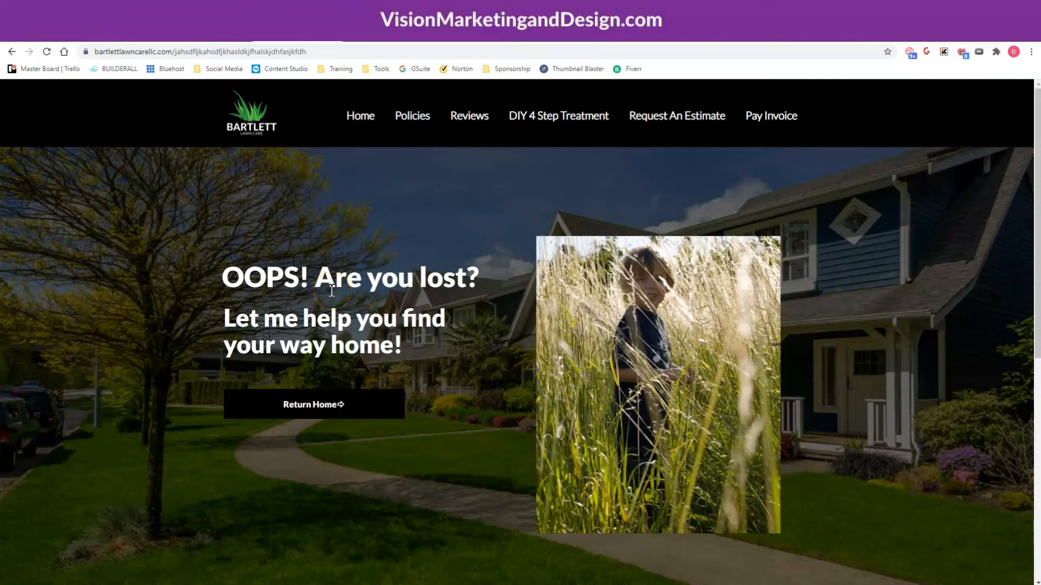
pyautogui.click(249, 414)
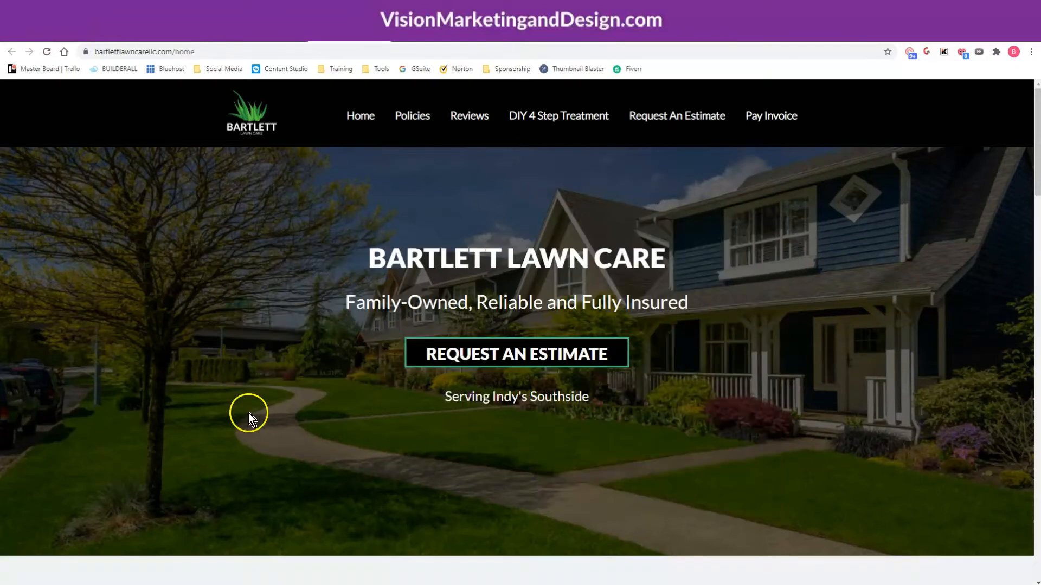